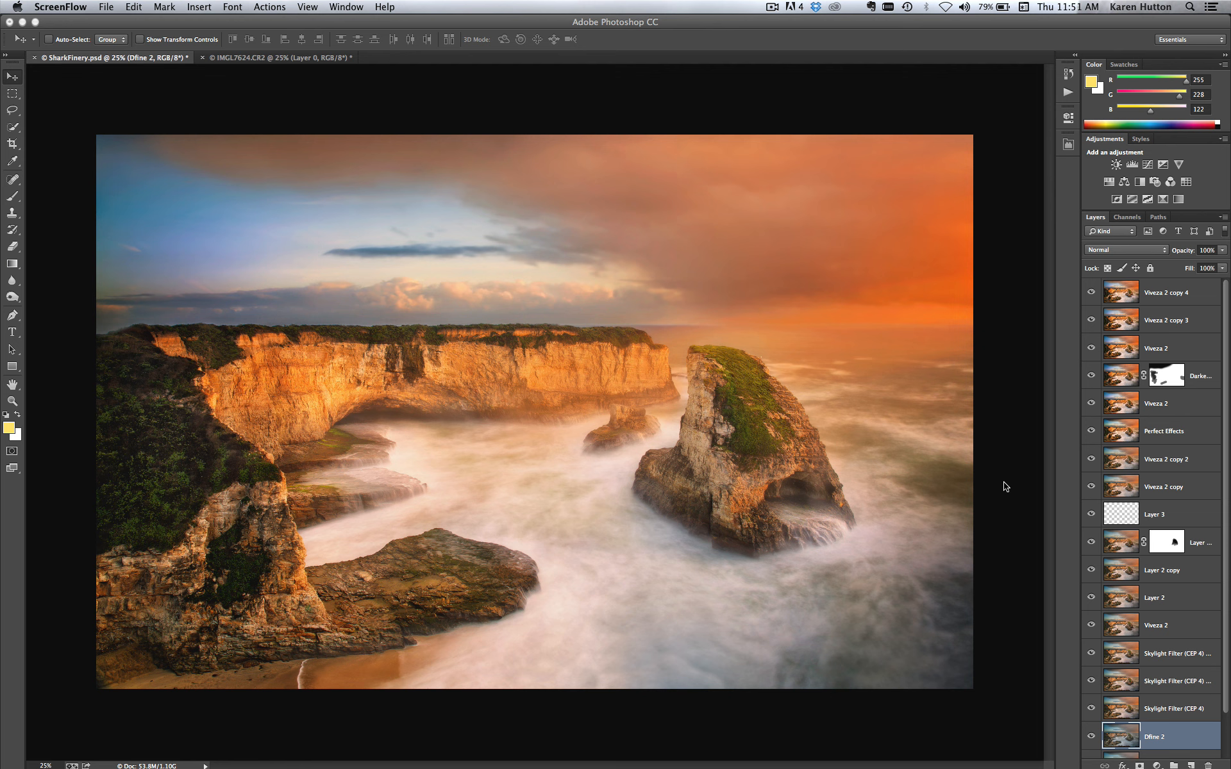
# Hide all the layers above Color Fill 1, and compare the image without and with Color Fill 1
pyautogui.click(1225, 289)
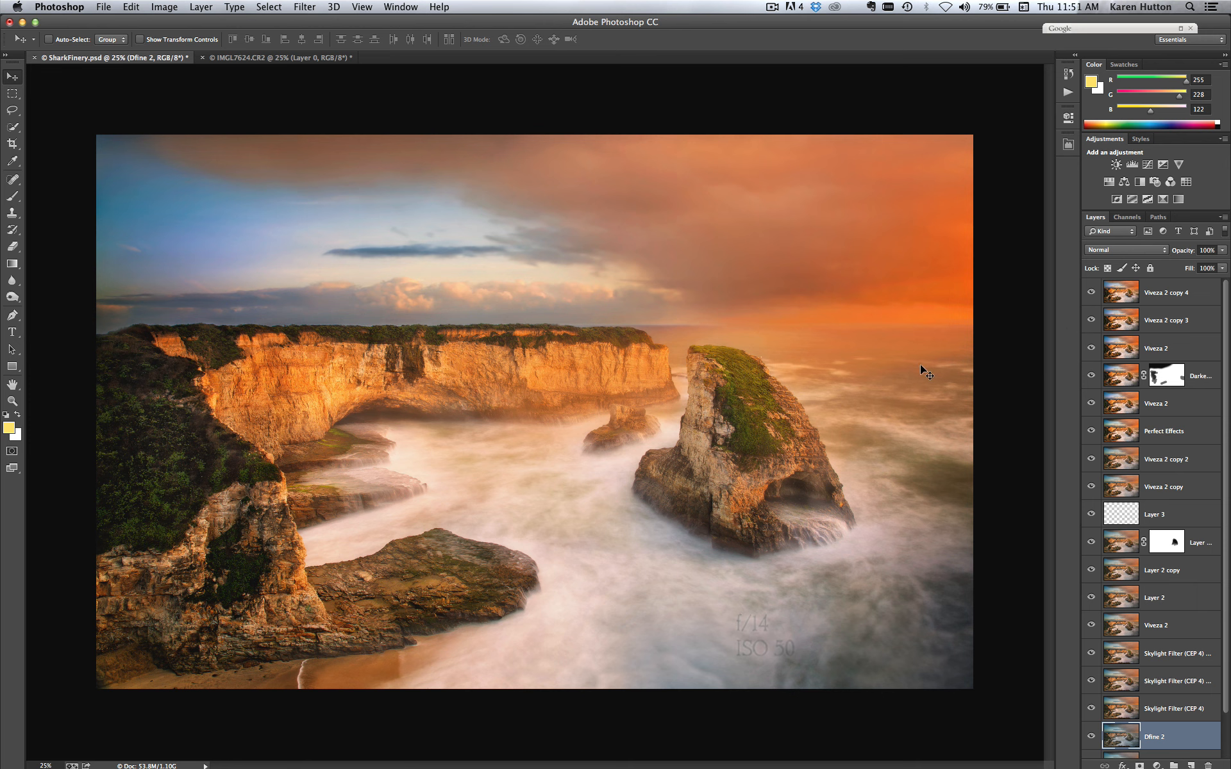
pyautogui.moveTo(1094, 293); pyautogui.dragTo(1093, 737)
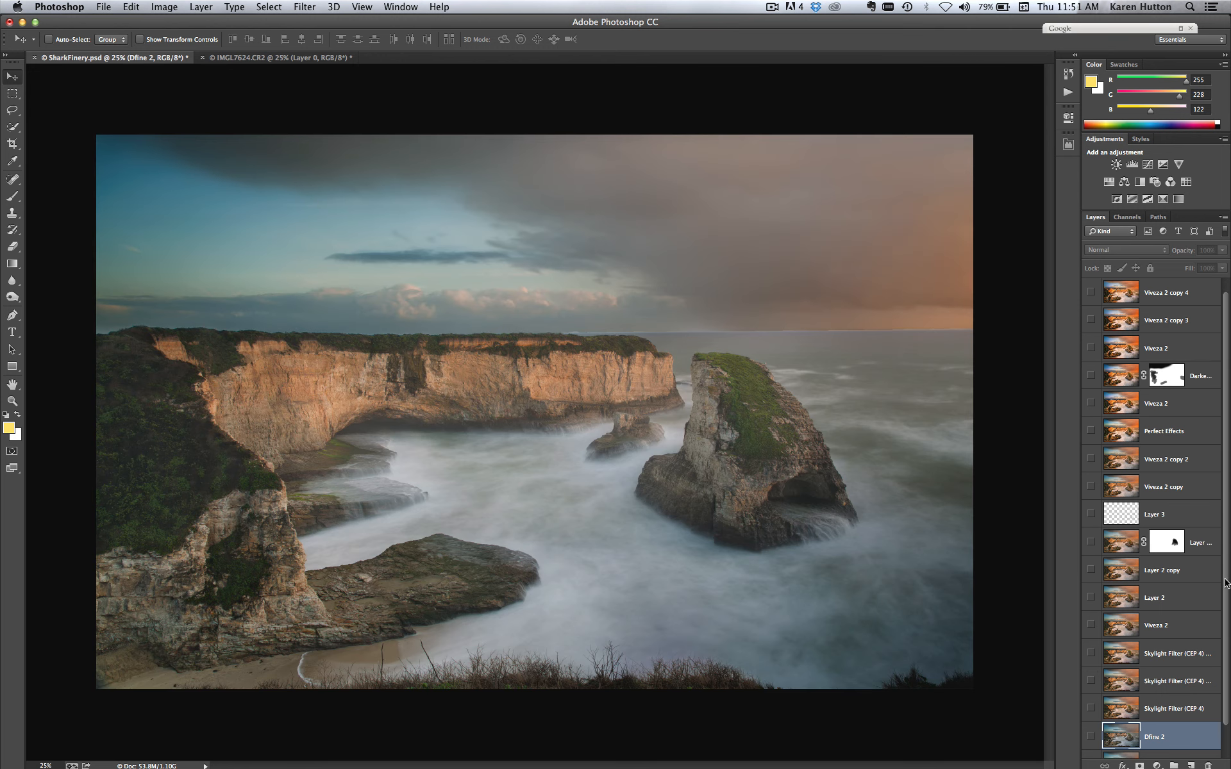
pyautogui.moveTo(1226, 584); pyautogui.dragTo(1224, 617)
pyautogui.click(1092, 718)
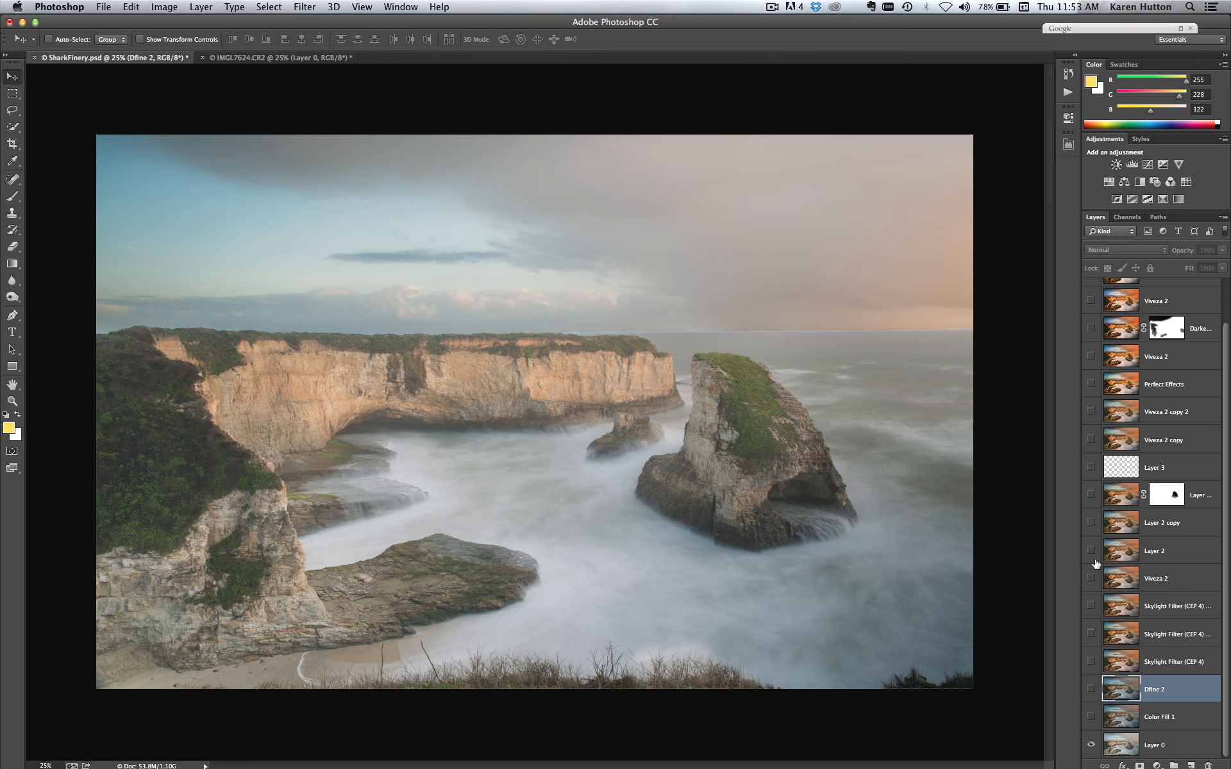
pyautogui.click(1091, 718)
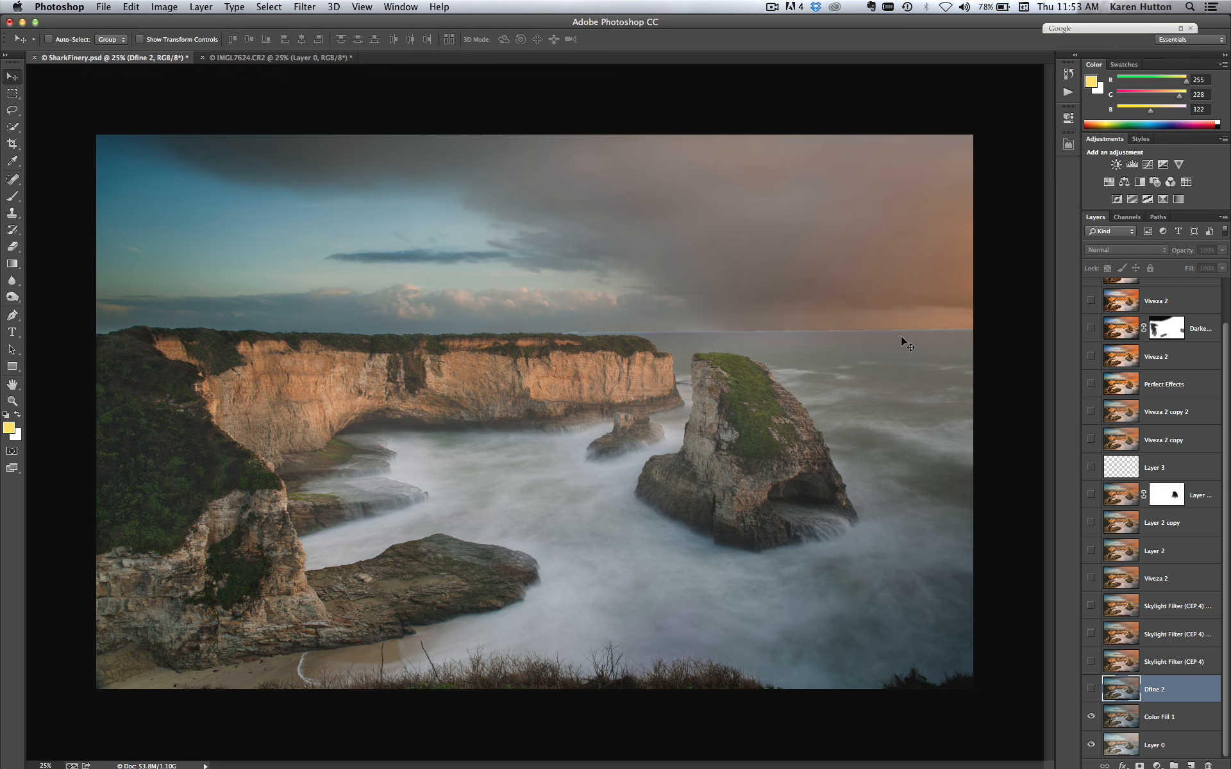
# Examine the horizon line and the cliff tops across the image at 100% magnification
pyautogui.click(12, 402)
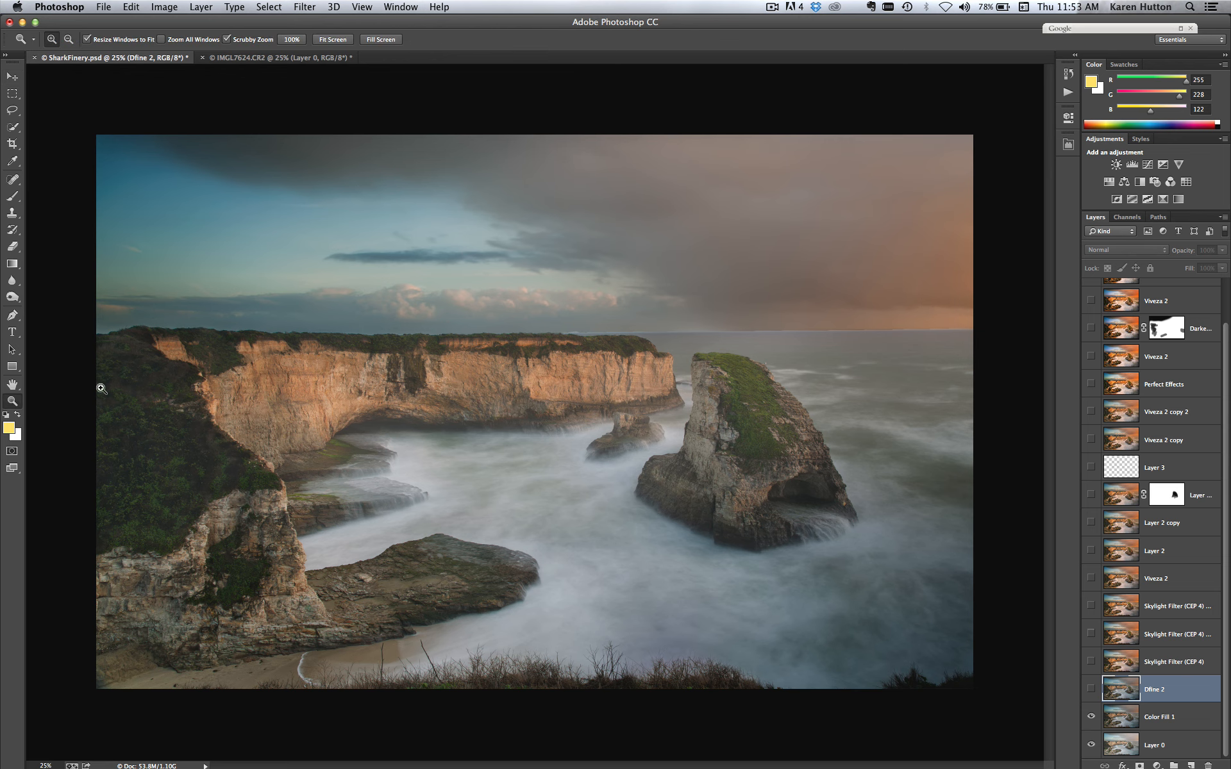
pyautogui.click(722, 335)
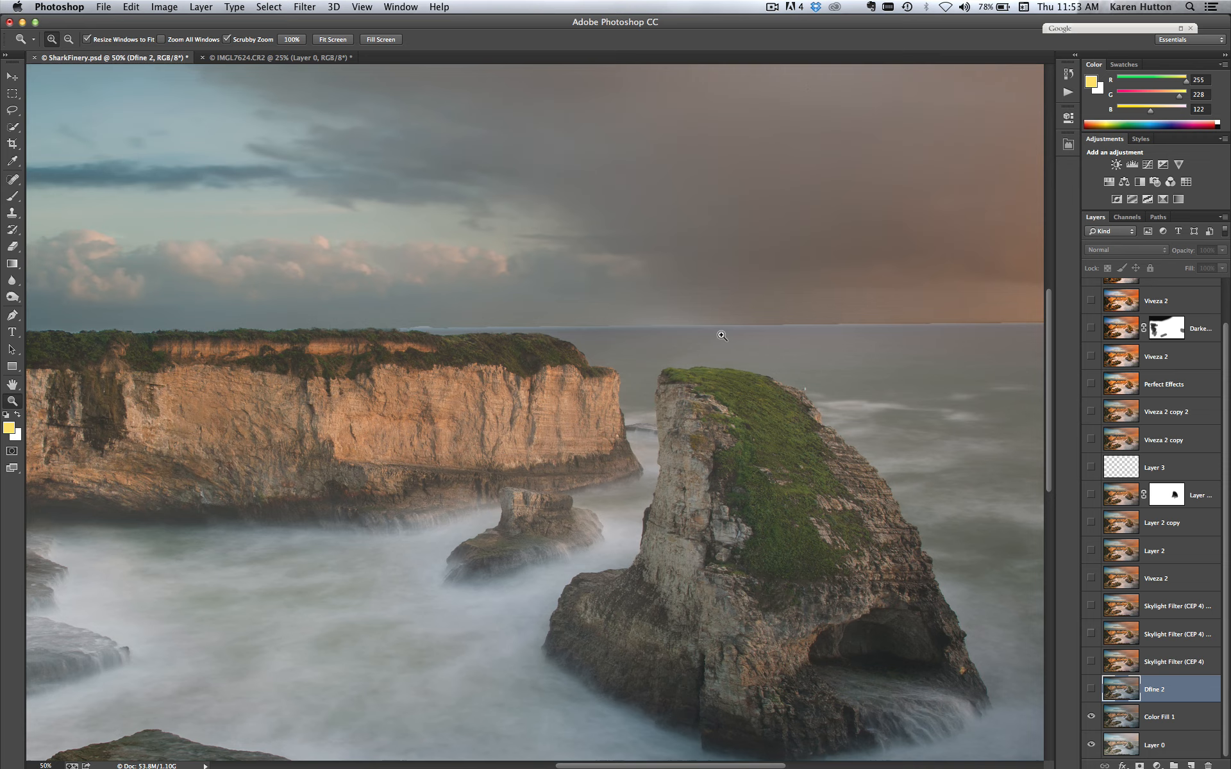
pyautogui.click(722, 335)
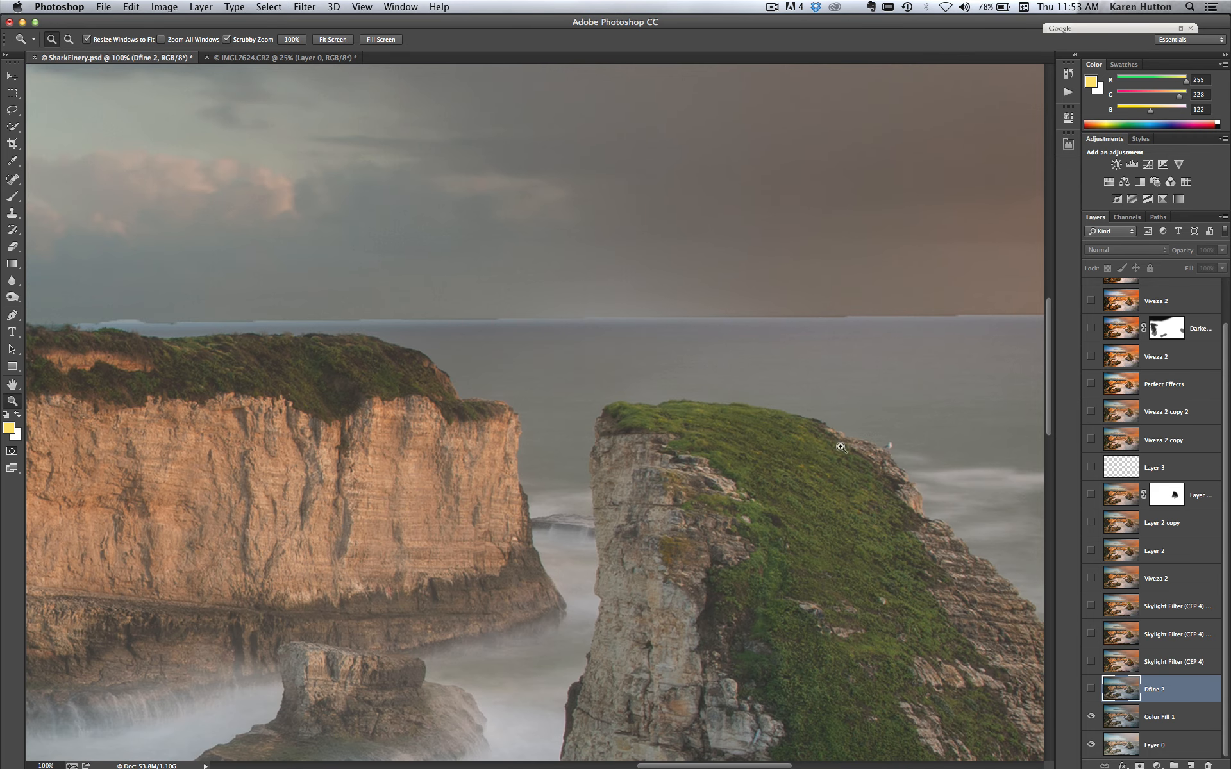
pyautogui.moveTo(667, 765); pyautogui.dragTo(338, 766)
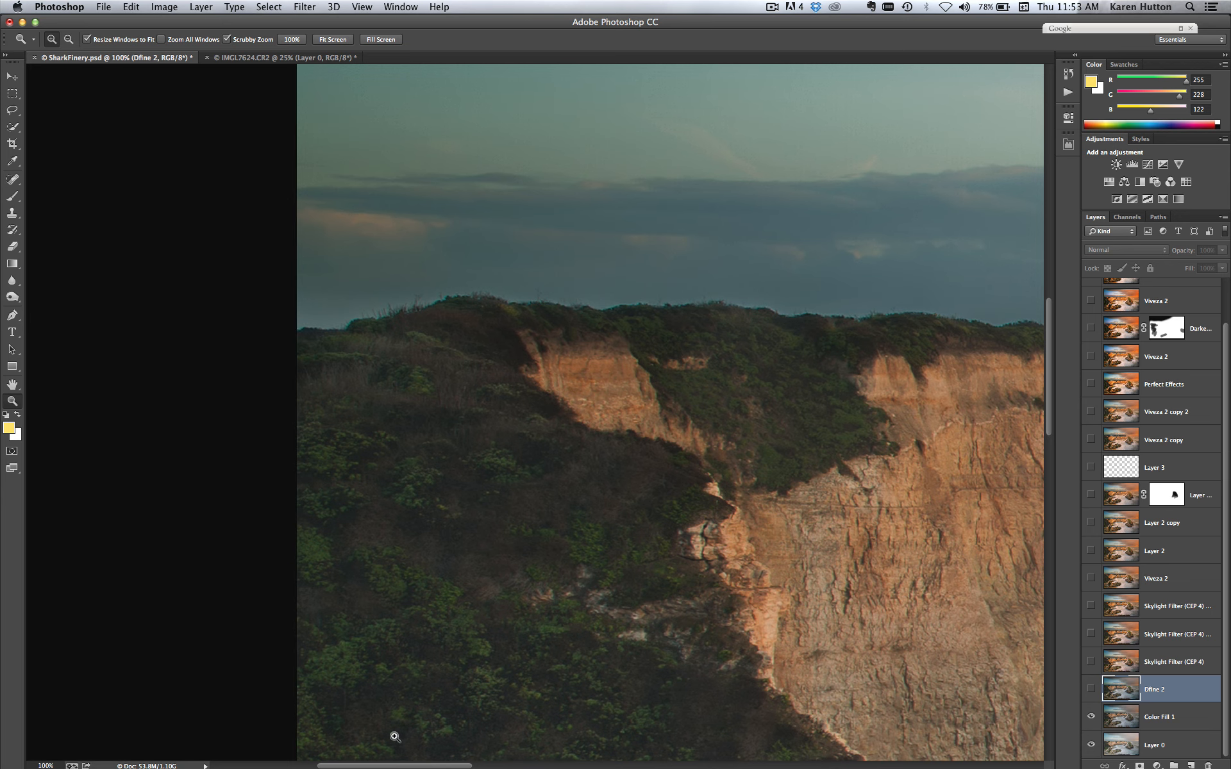
pyautogui.hscroll(15, 395, 737)
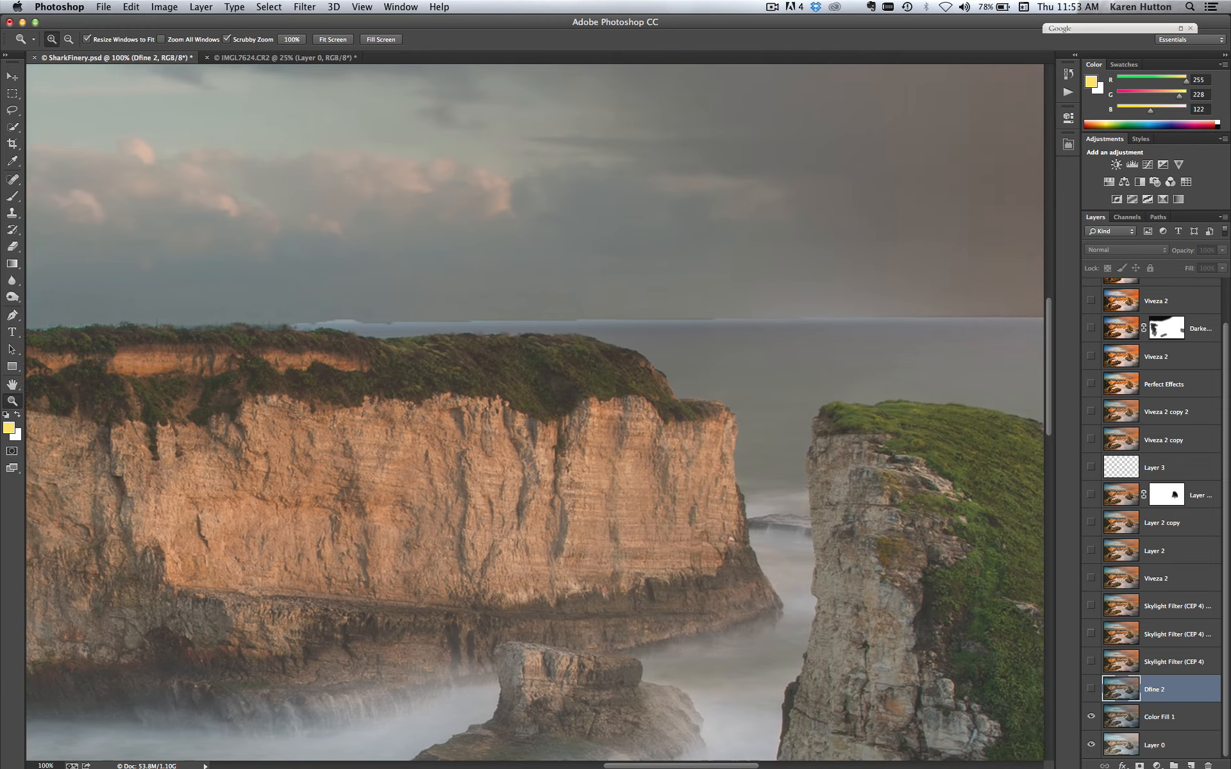
pyautogui.hscroll(5, 774, 715)
pyautogui.hscroll(-10, 775, 715)
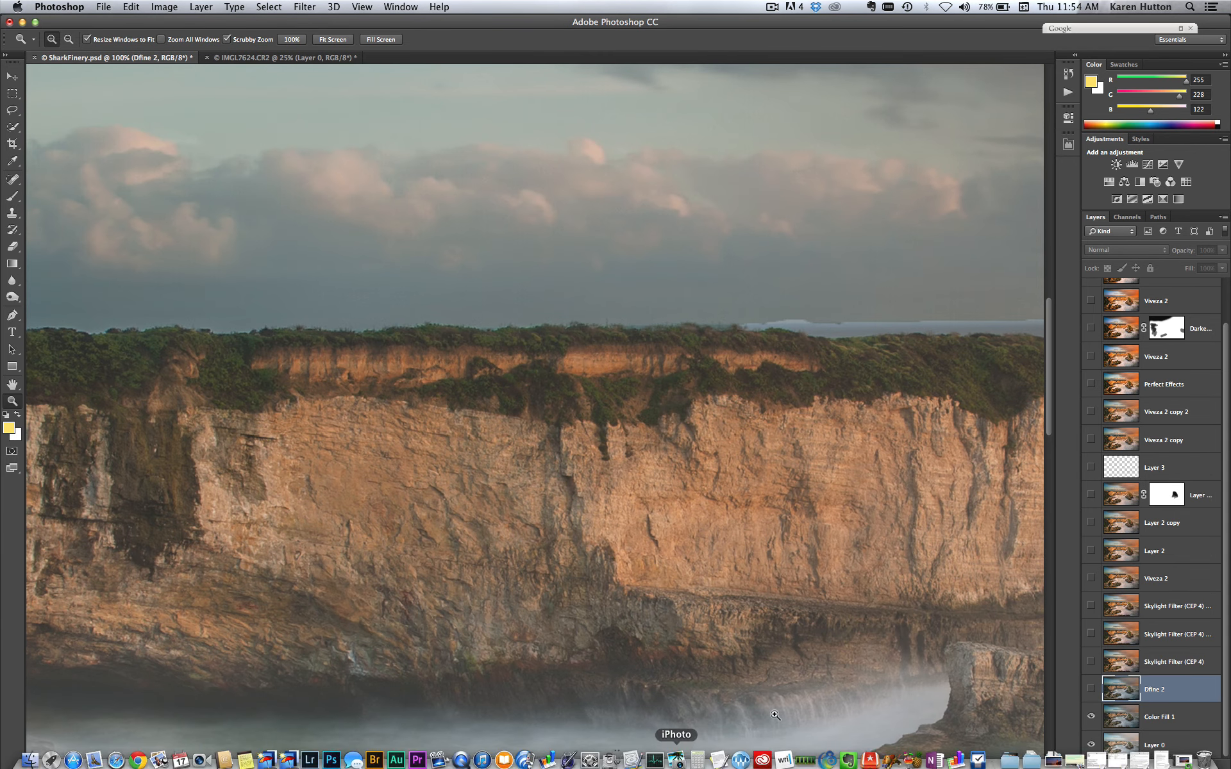
# Compare the image without and with Color Fill 1, using a wider view of the scene at 33.33% magnification
pyautogui.click(1092, 718)
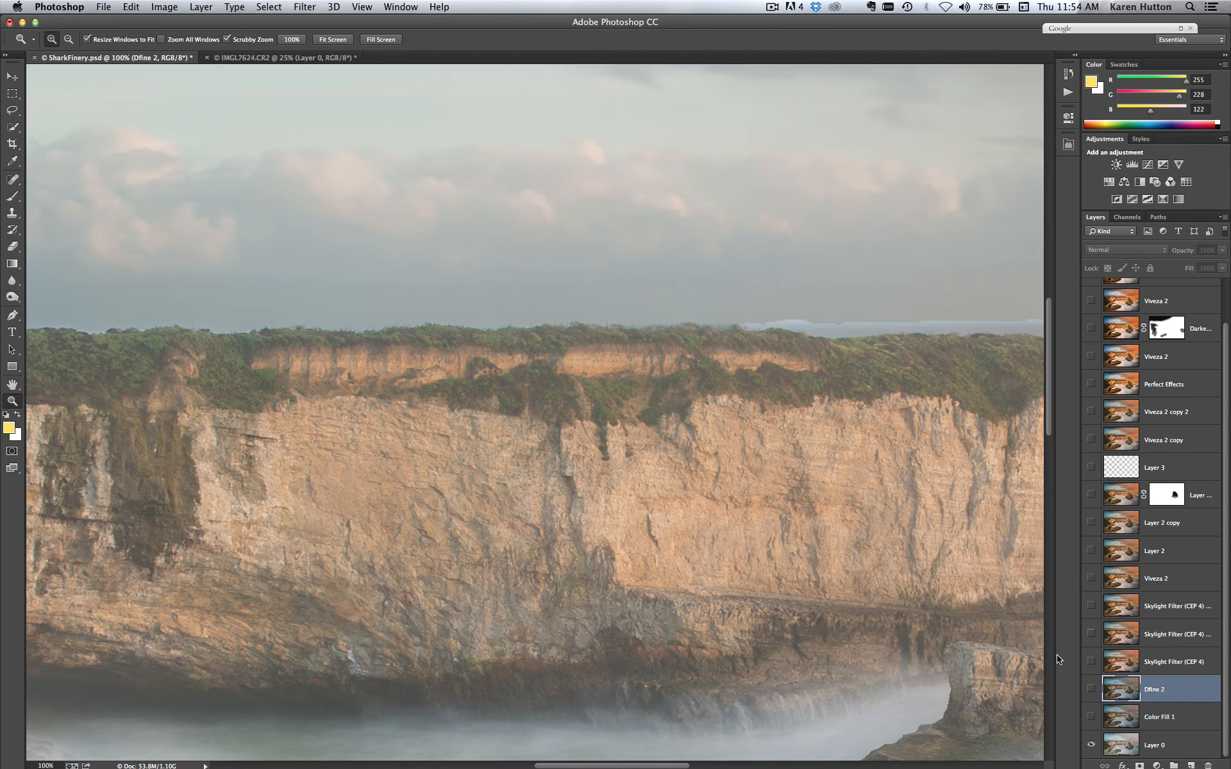
pyautogui.press('super+minus')
pyautogui.press('super+minus')
pyautogui.press('super+minus')
pyautogui.press('super+minus')
pyautogui.press('super+equal')
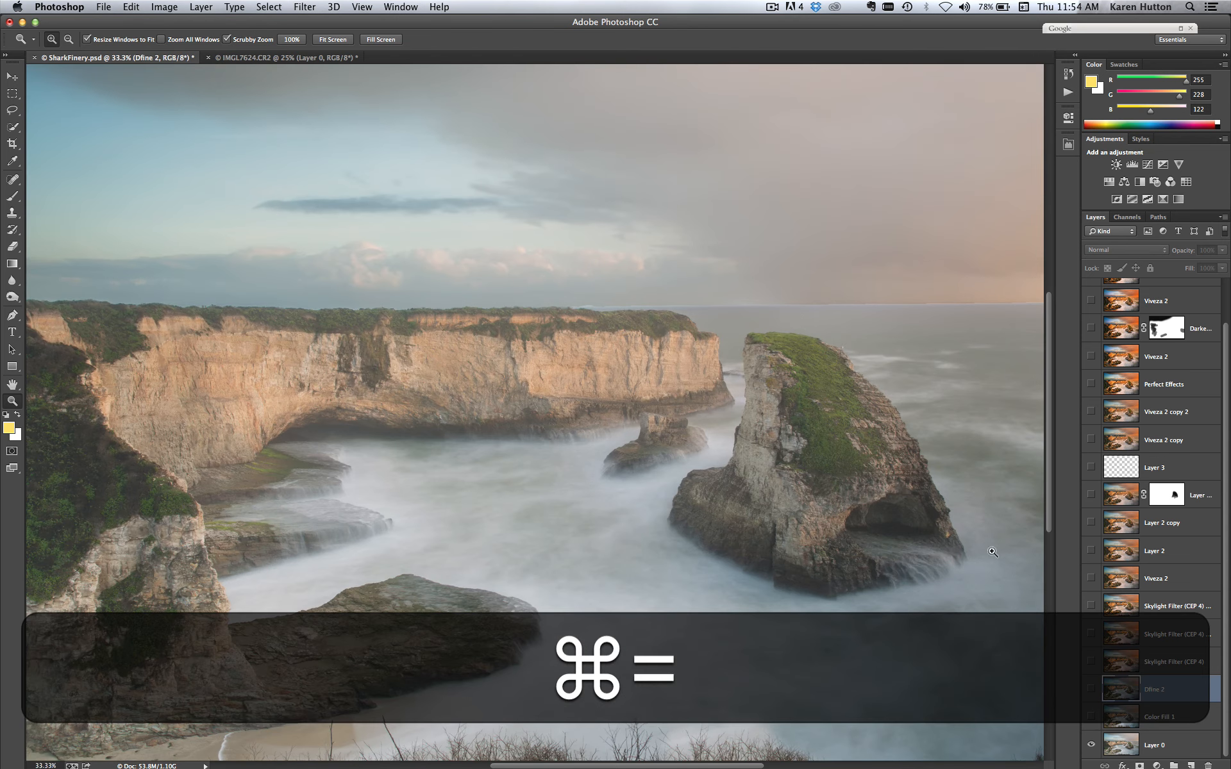
pyautogui.click(1091, 718)
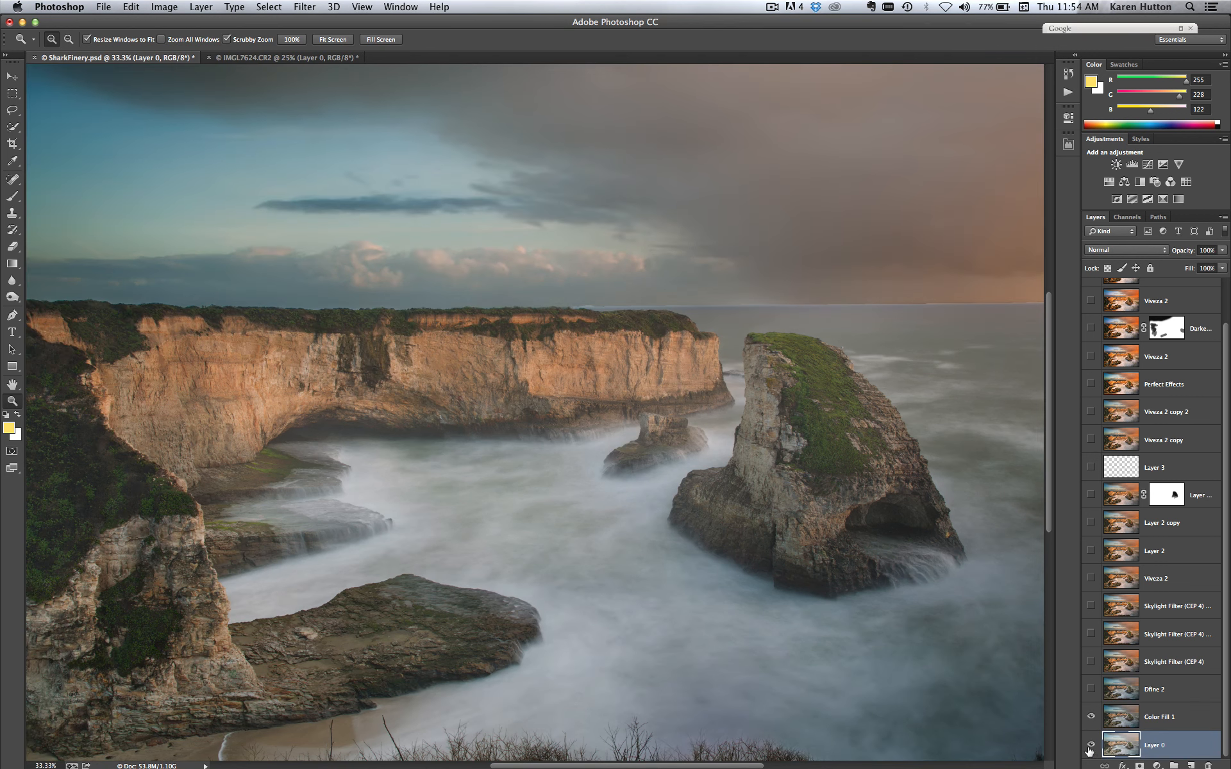
# Add a black (#000000) Solid Color fill layer directly above Layer 0 and set its blend mode to Soft Light
pyautogui.click(1158, 765)
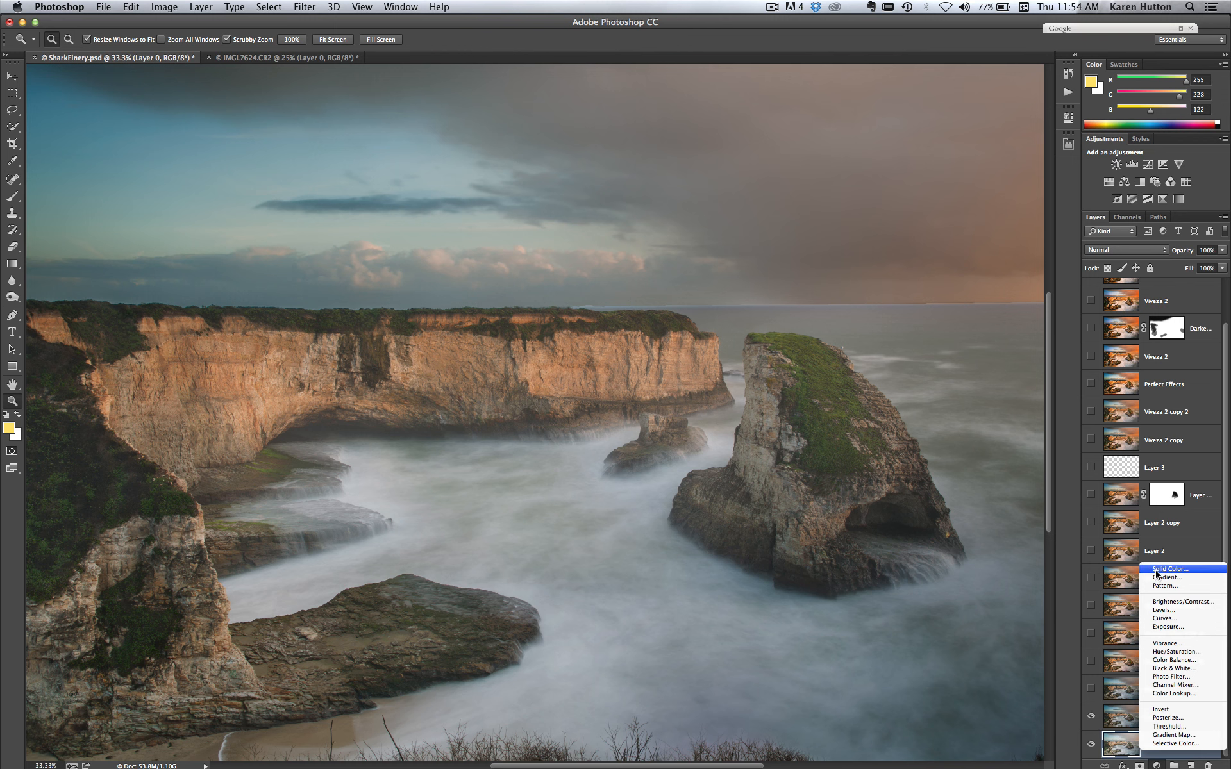
pyautogui.click(1137, 573)
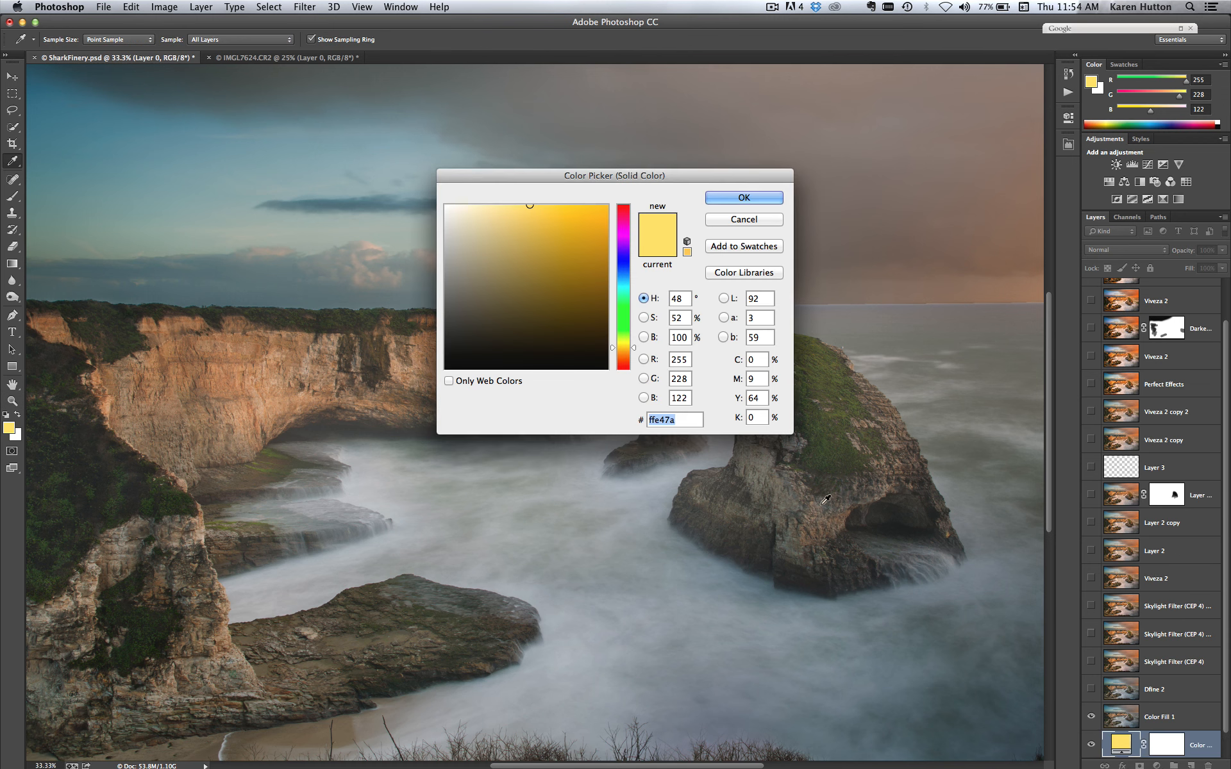
pyautogui.click(454, 364)
pyautogui.moveTo(453, 364); pyautogui.dragTo(439, 377)
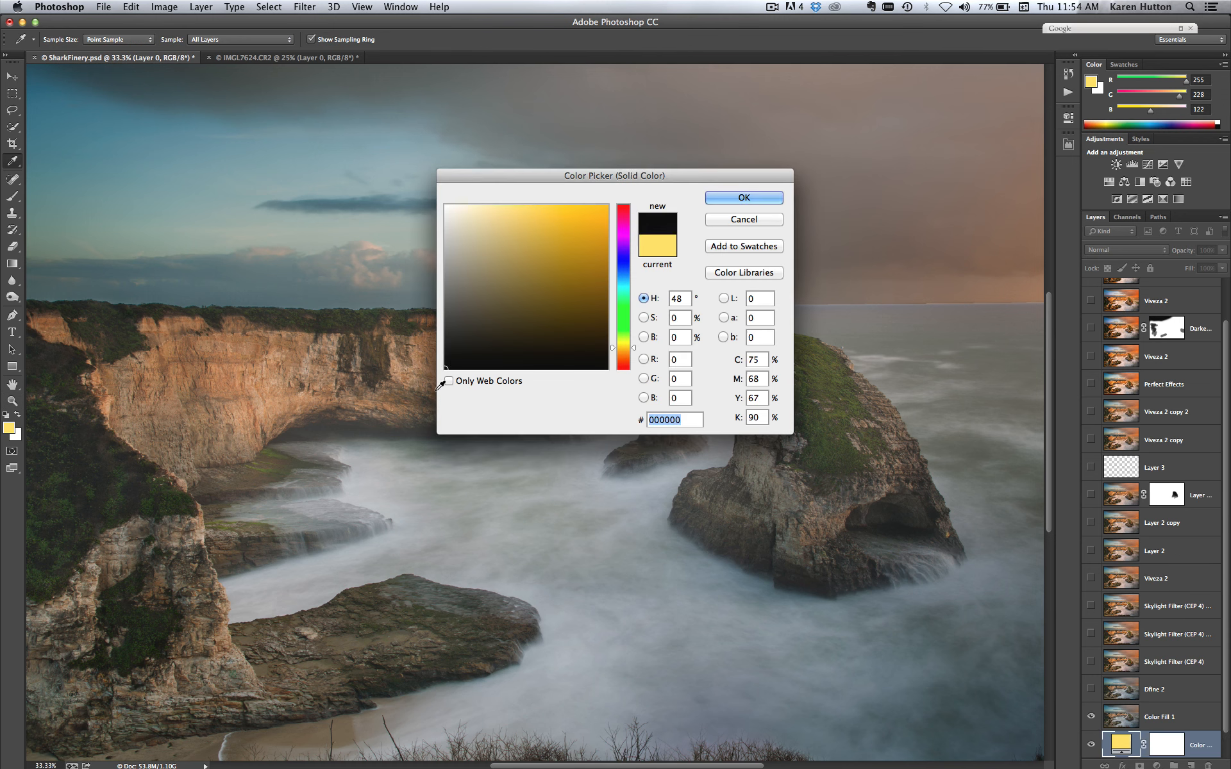
pyautogui.click(738, 197)
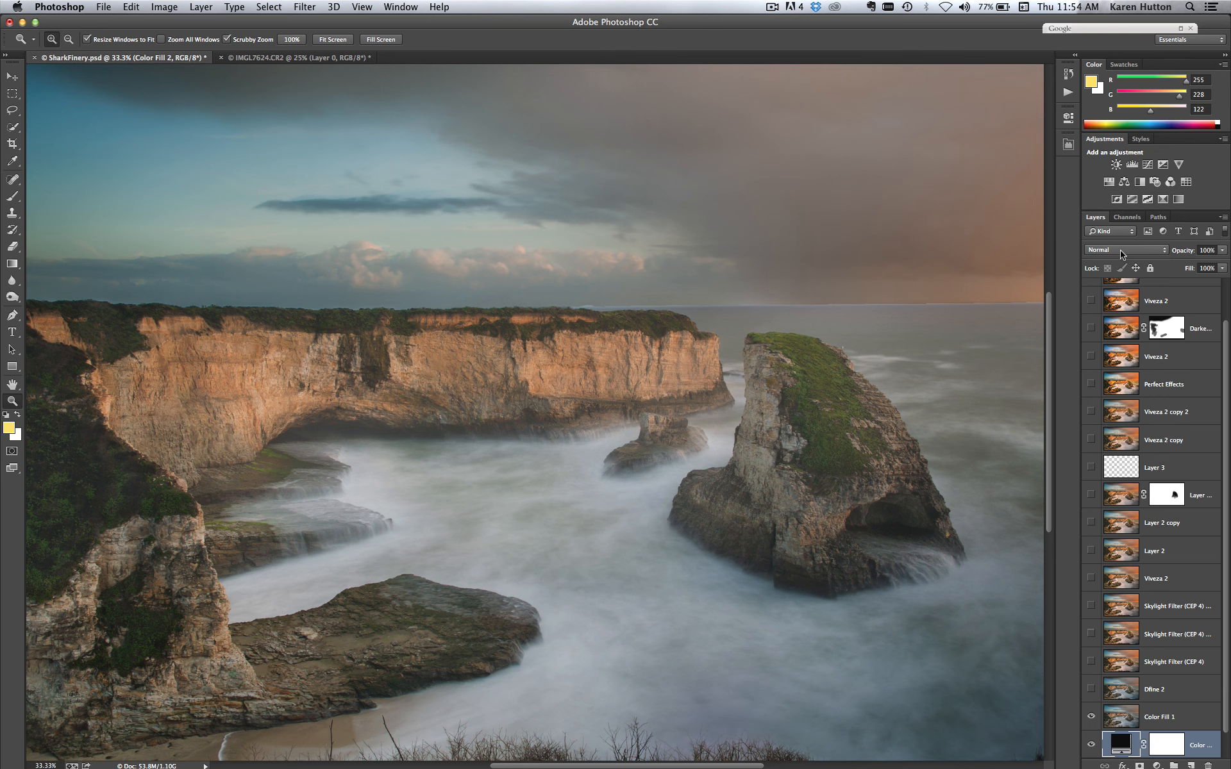
pyautogui.click(1120, 250)
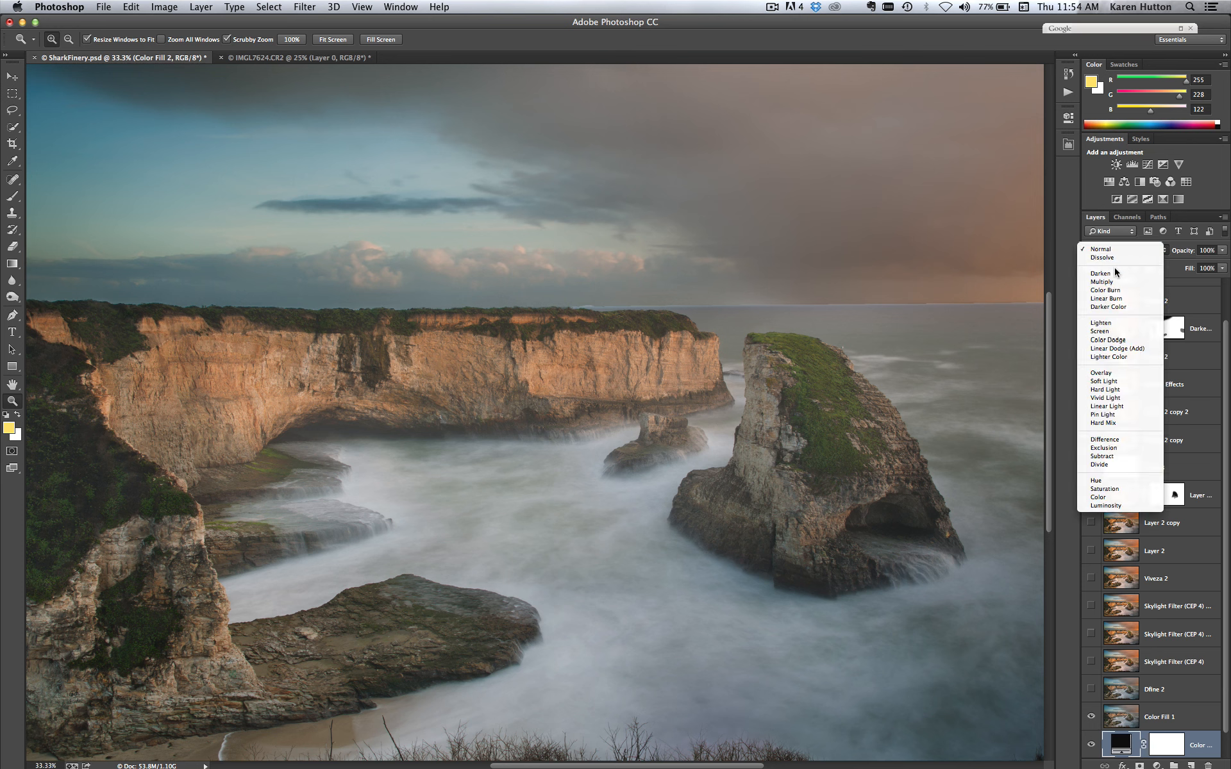
pyautogui.click(1104, 381)
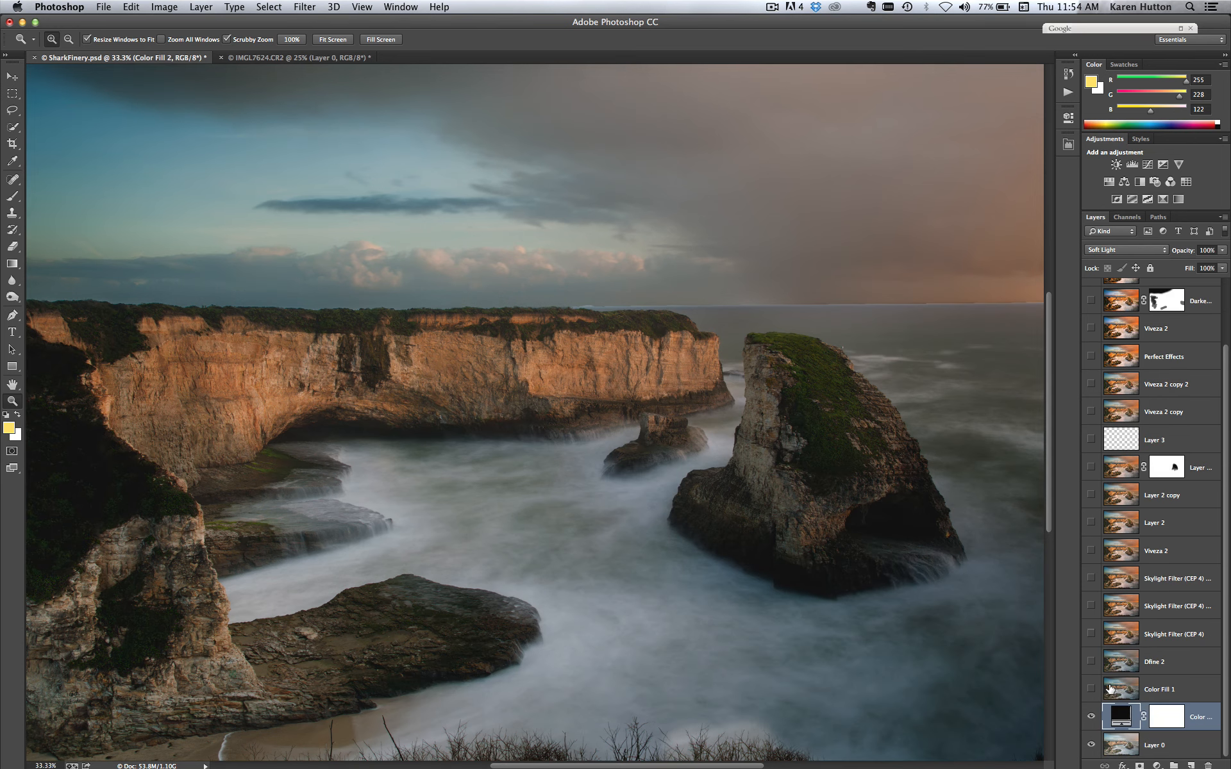
# Compare the image with and without the black Soft Light fill layer, and delete that fill layer
pyautogui.click(1092, 718)
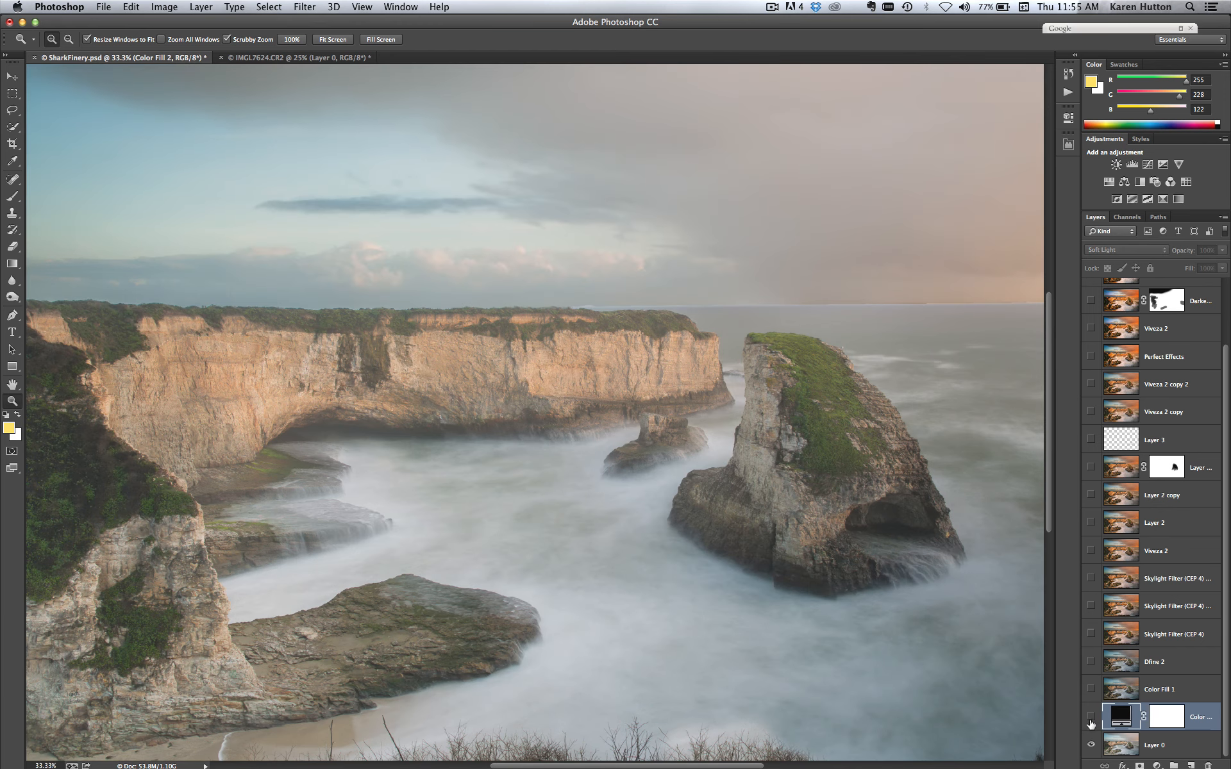
pyautogui.click(1091, 718)
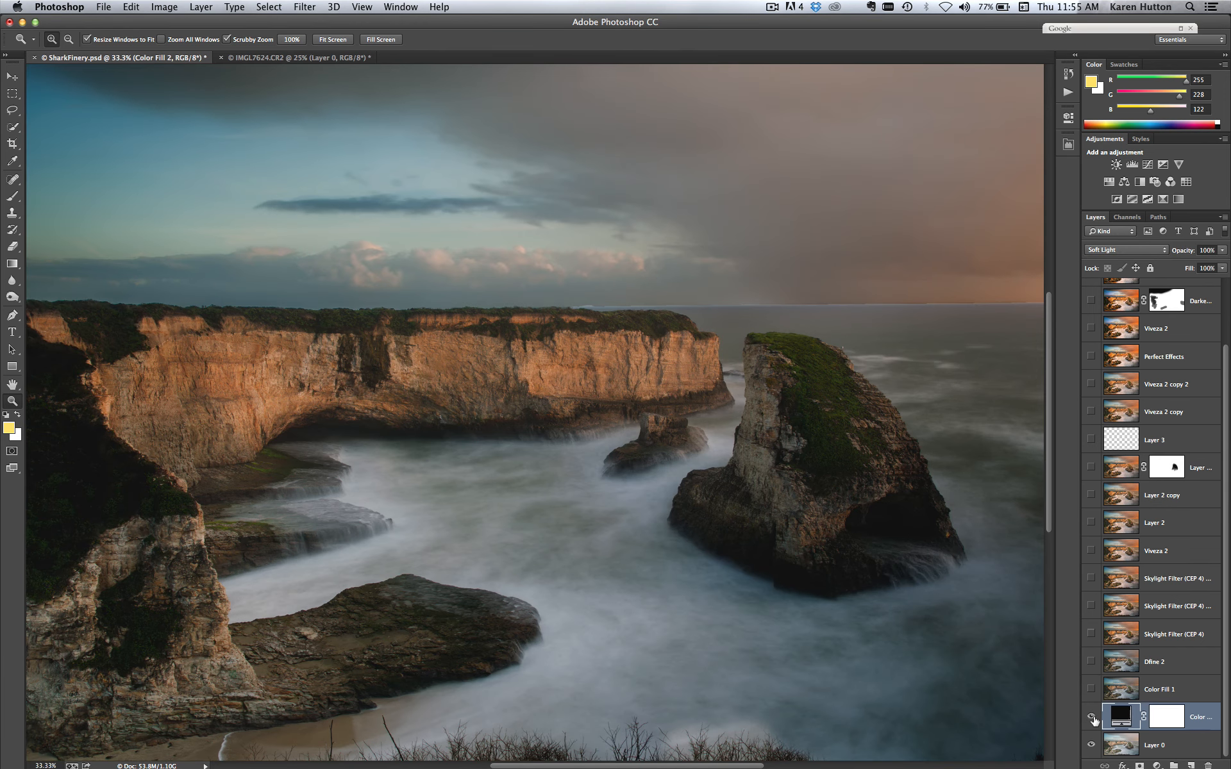
pyautogui.click(1092, 717)
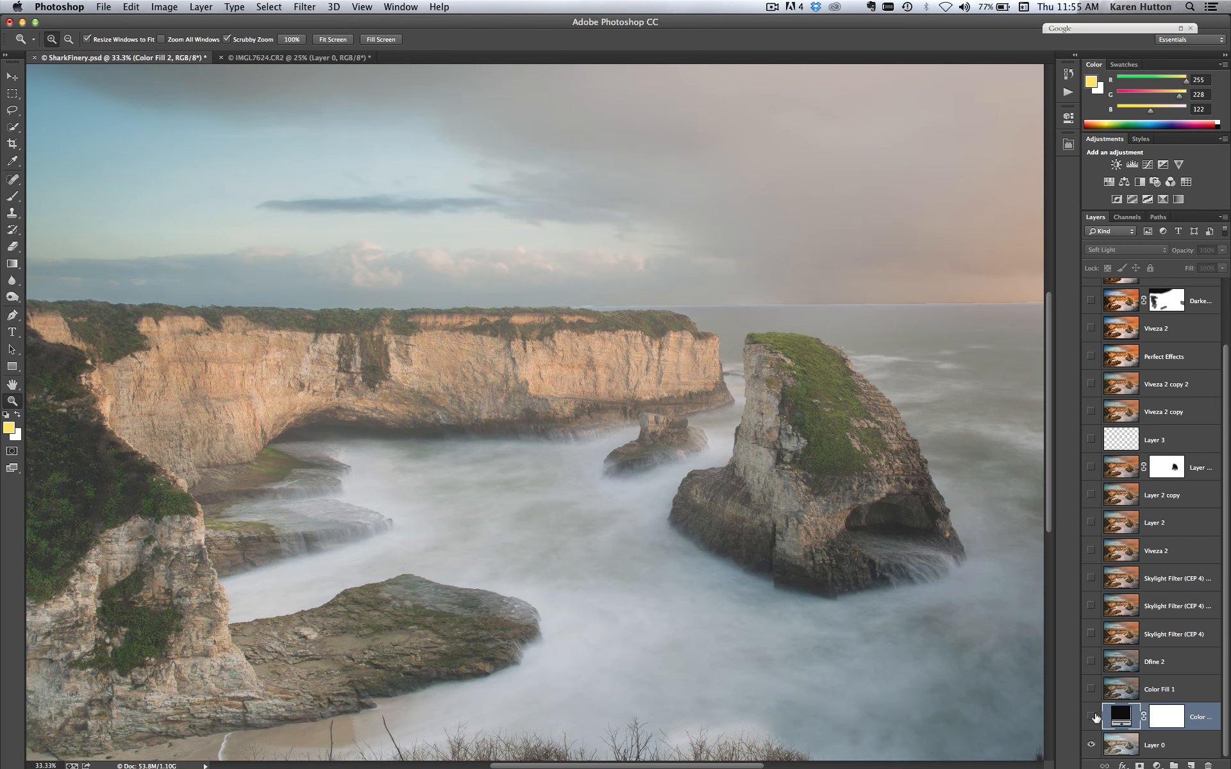
pyautogui.click(1091, 718)
pyautogui.click(1092, 719)
pyautogui.press('BackSpace')
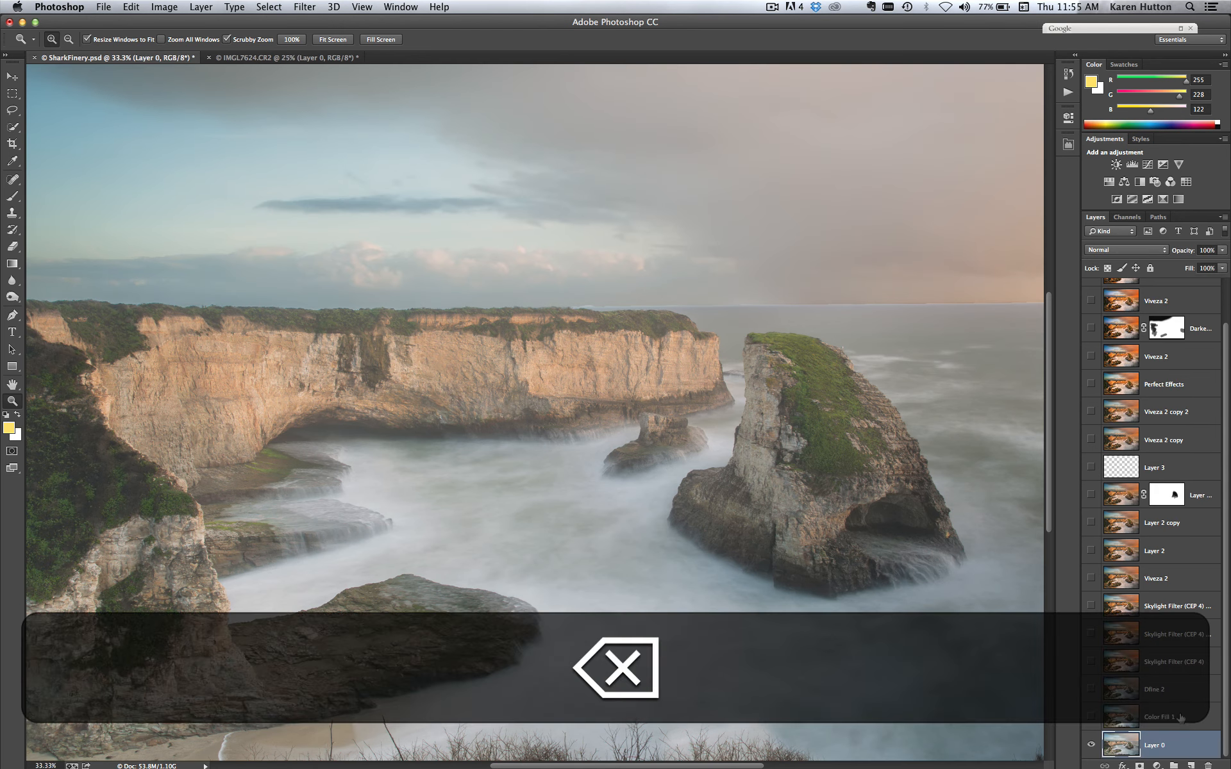
# Make the Color Fill 1 and Dfine 2 layers visible, and select Dfine 2
pyautogui.click(1091, 719)
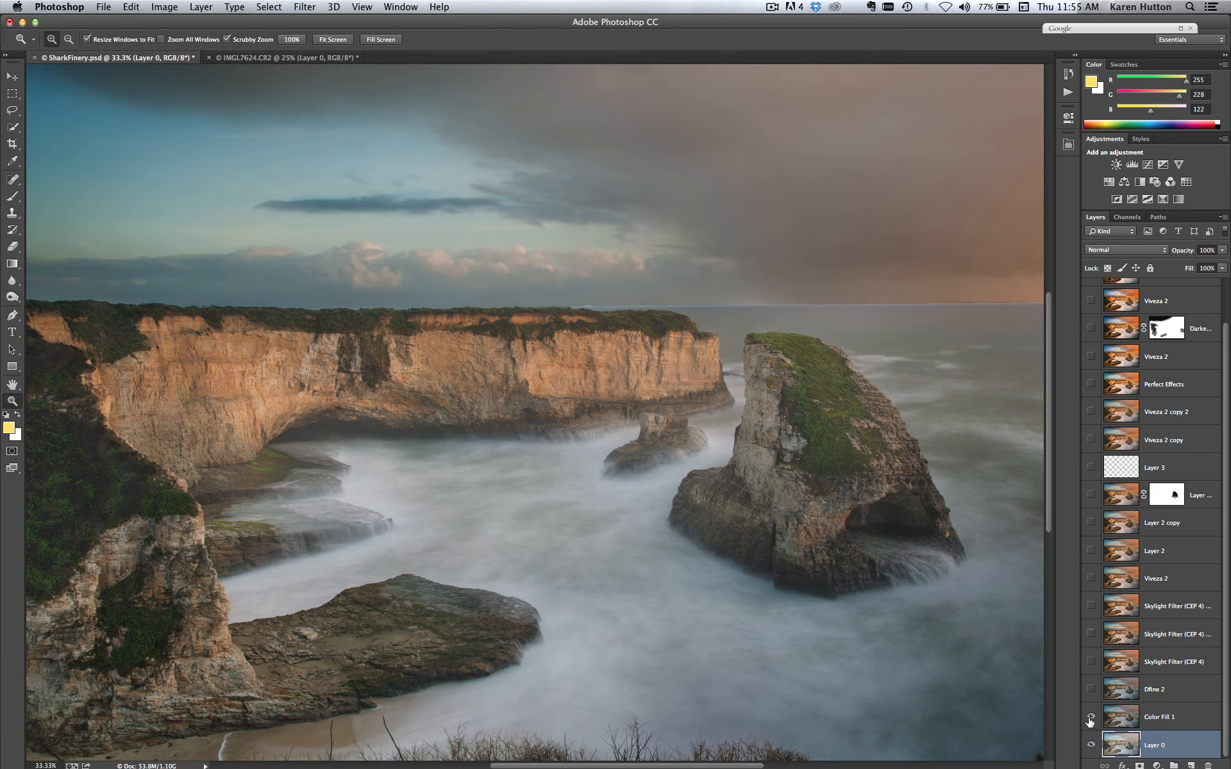
pyautogui.click(1092, 718)
pyautogui.click(1091, 718)
pyautogui.click(1091, 691)
pyautogui.click(1116, 692)
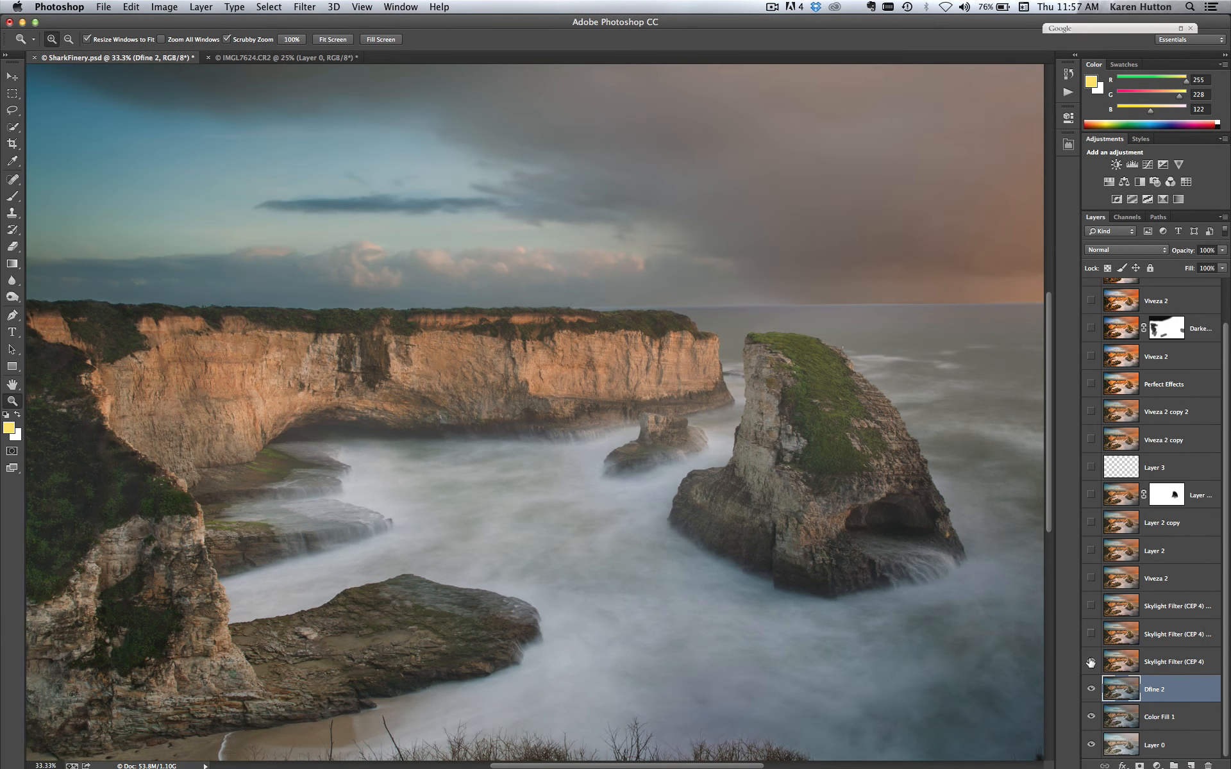
# Show the three Skylight Filter (CEP 4) layers from the lowest up, comparing the image with and without the uppermost one
pyautogui.click(1090, 663)
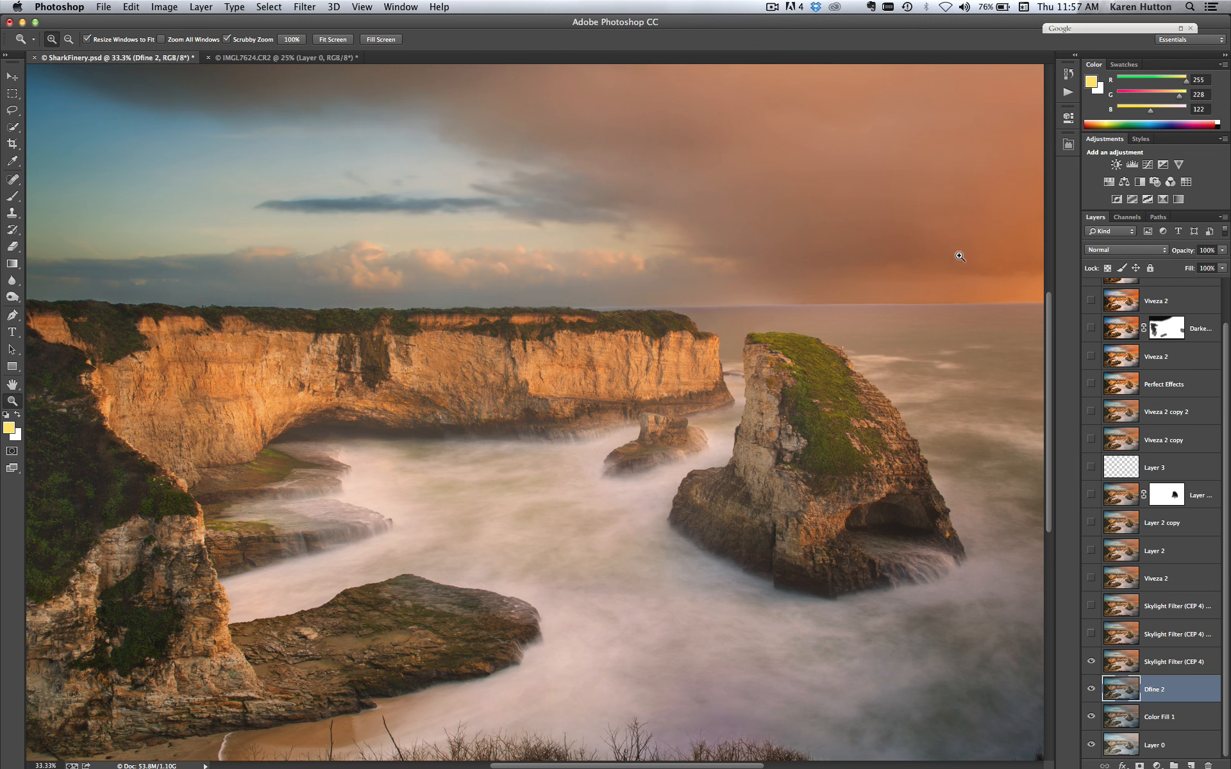
pyautogui.click(1092, 633)
pyautogui.click(1088, 606)
pyautogui.click(1090, 606)
pyautogui.click(1090, 608)
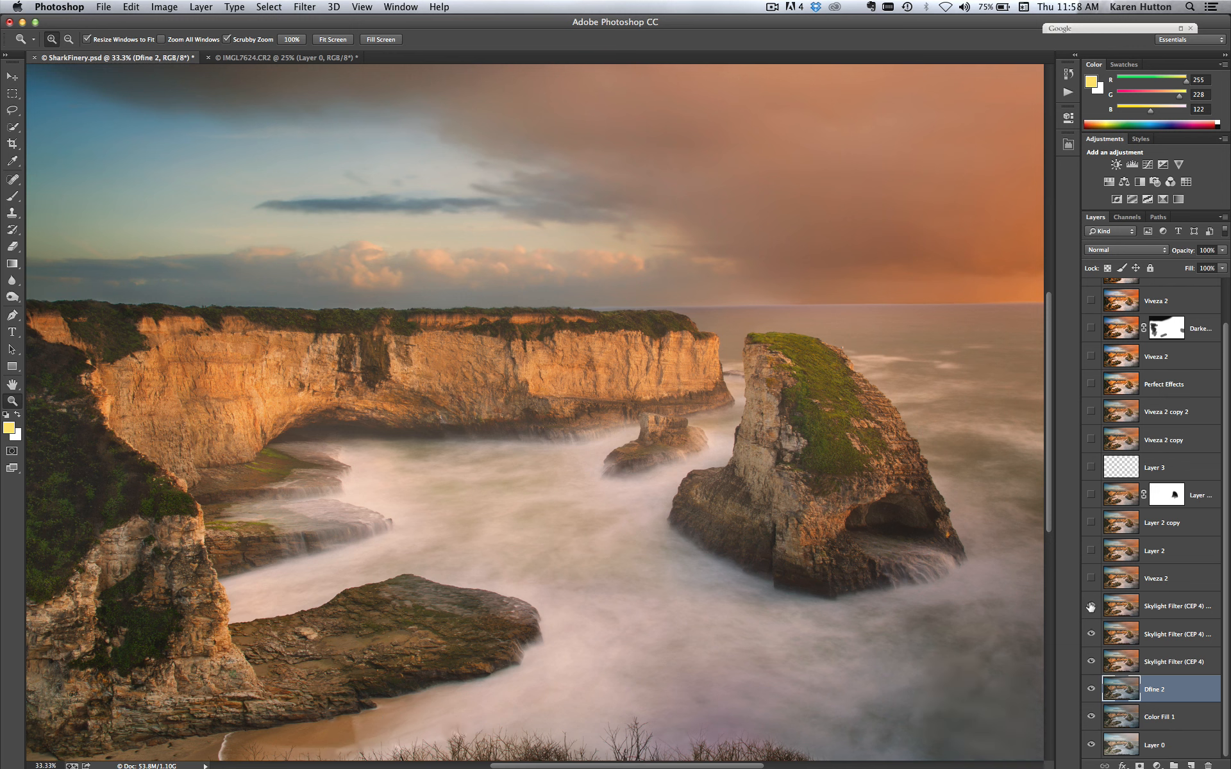
pyautogui.click(1091, 606)
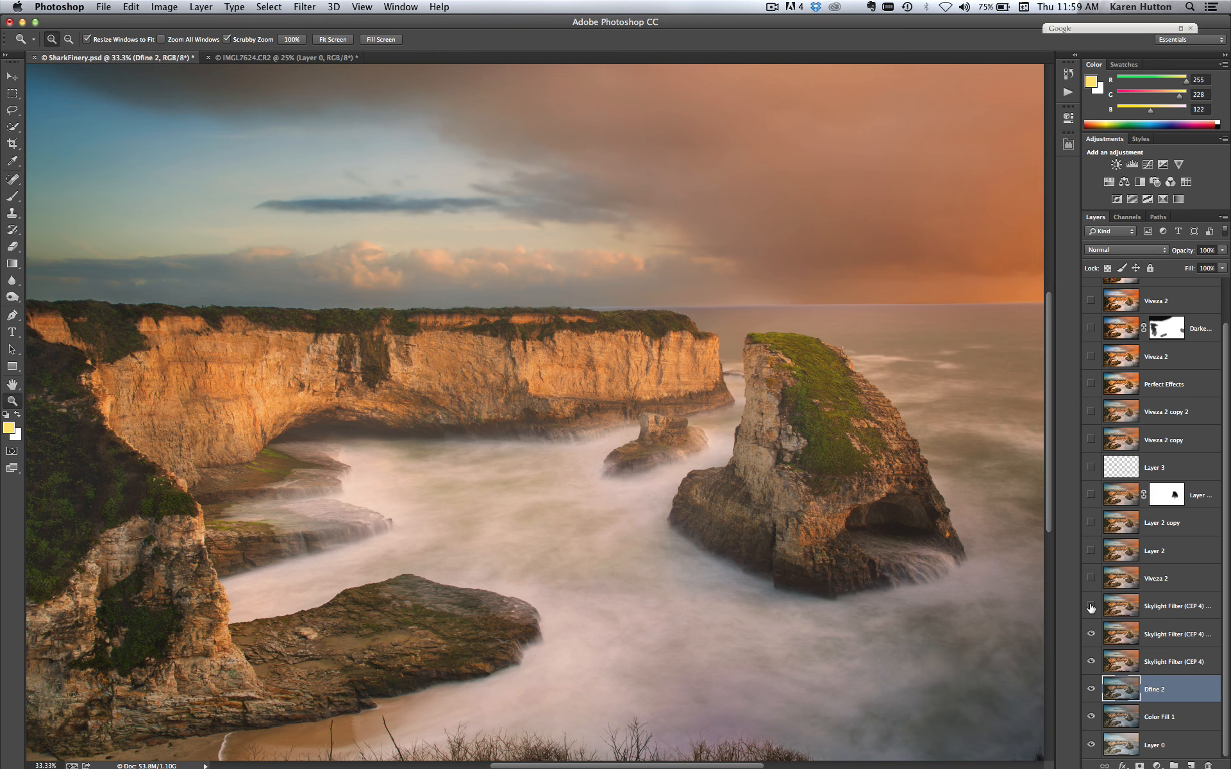
pyautogui.click(1091, 607)
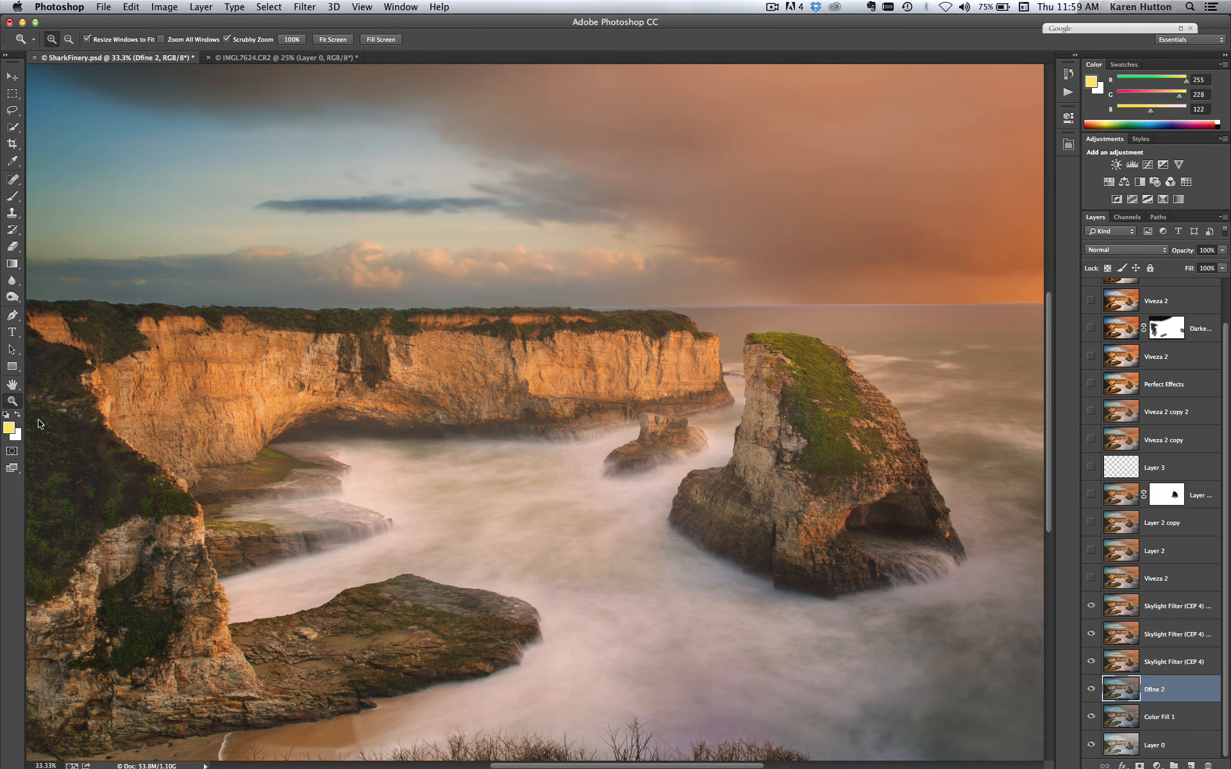
# Examine the water and grasses in the photo's lower-right corner at 200%, with the uppermost Skylight Filter layer on and off
pyautogui.click(999, 738)
pyautogui.click(998, 738)
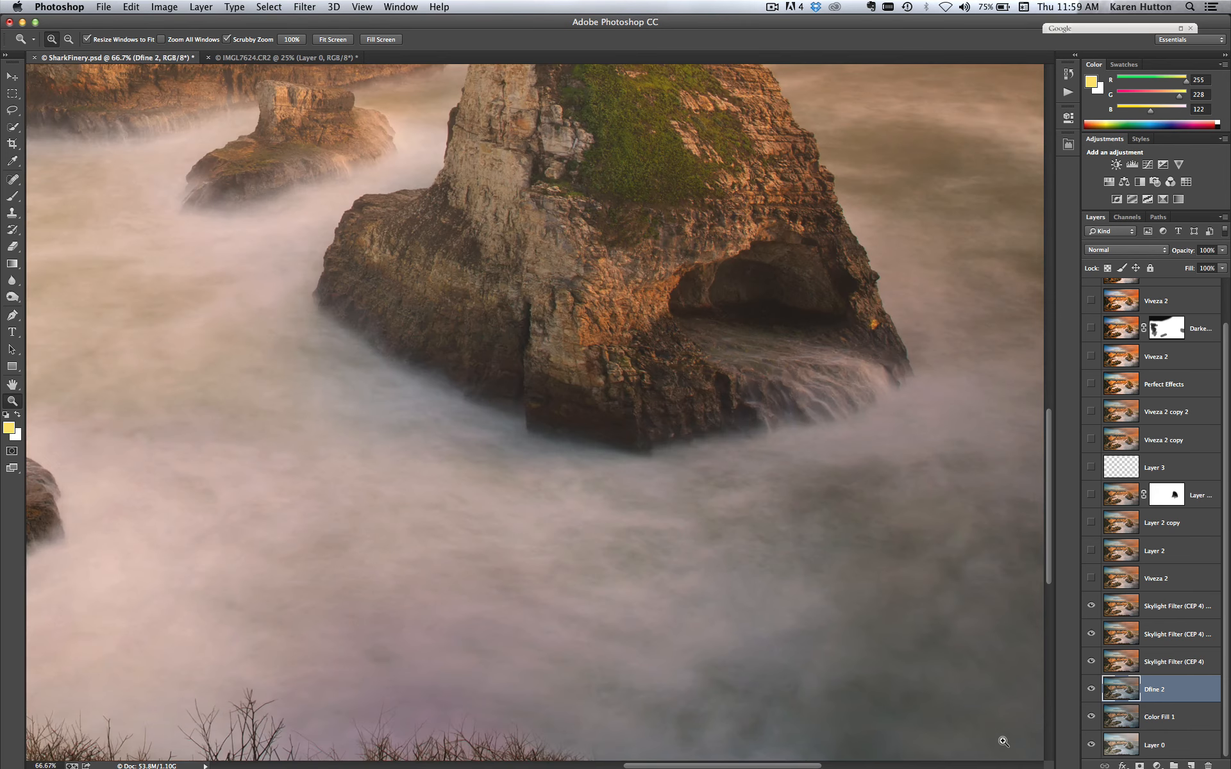
pyautogui.click(998, 737)
pyautogui.click(996, 736)
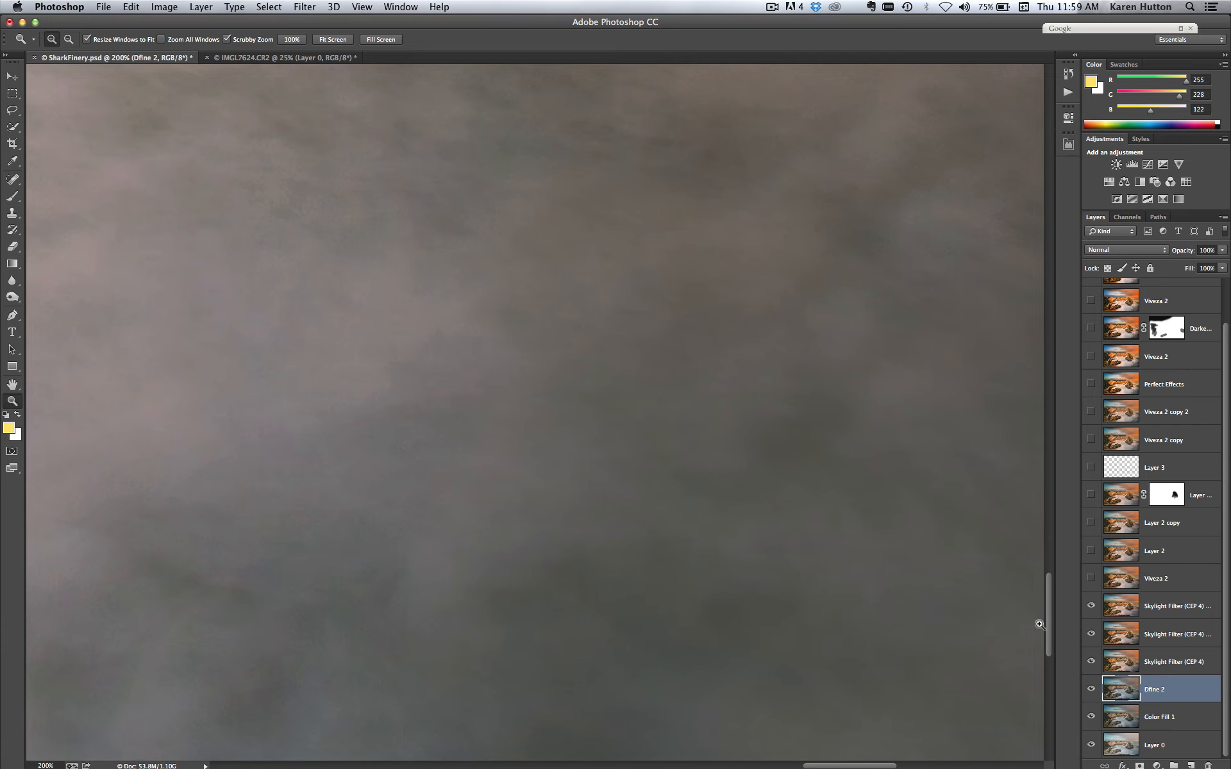
pyautogui.click(1090, 606)
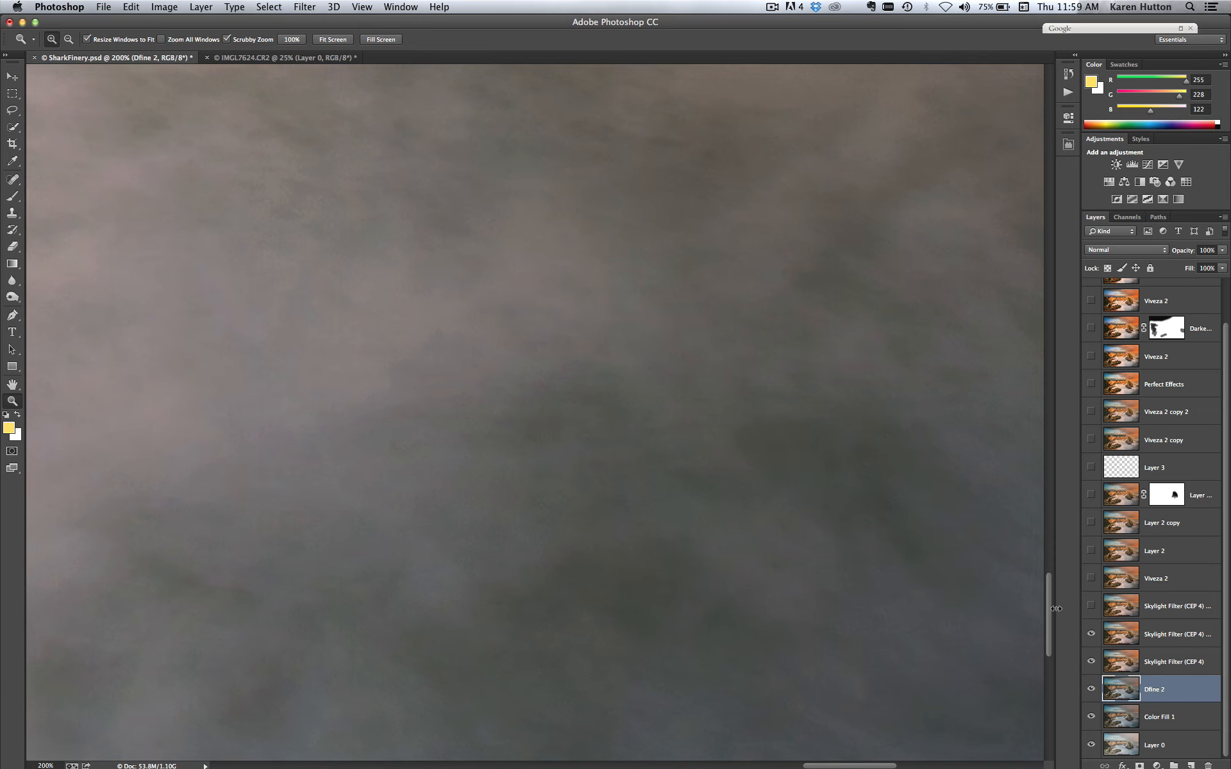
pyautogui.moveTo(1049, 617); pyautogui.dragTo(1041, 643)
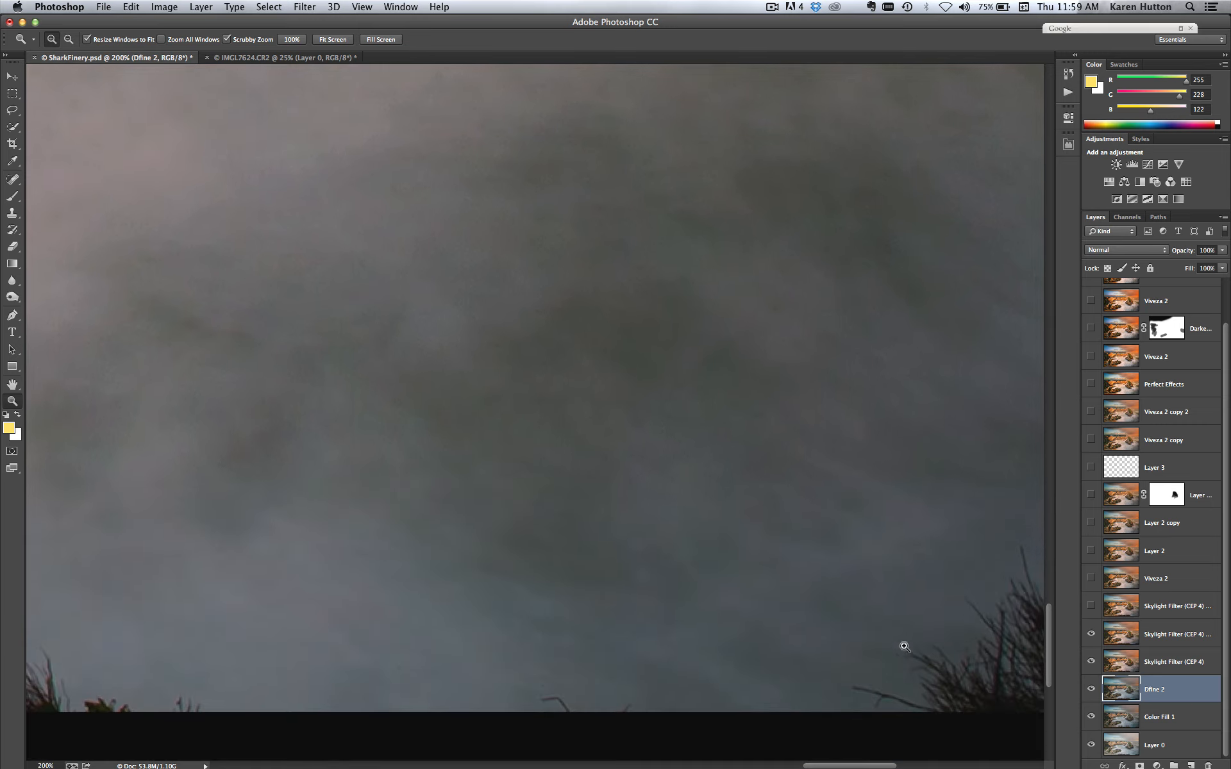
pyautogui.click(1089, 634)
pyautogui.click(1092, 607)
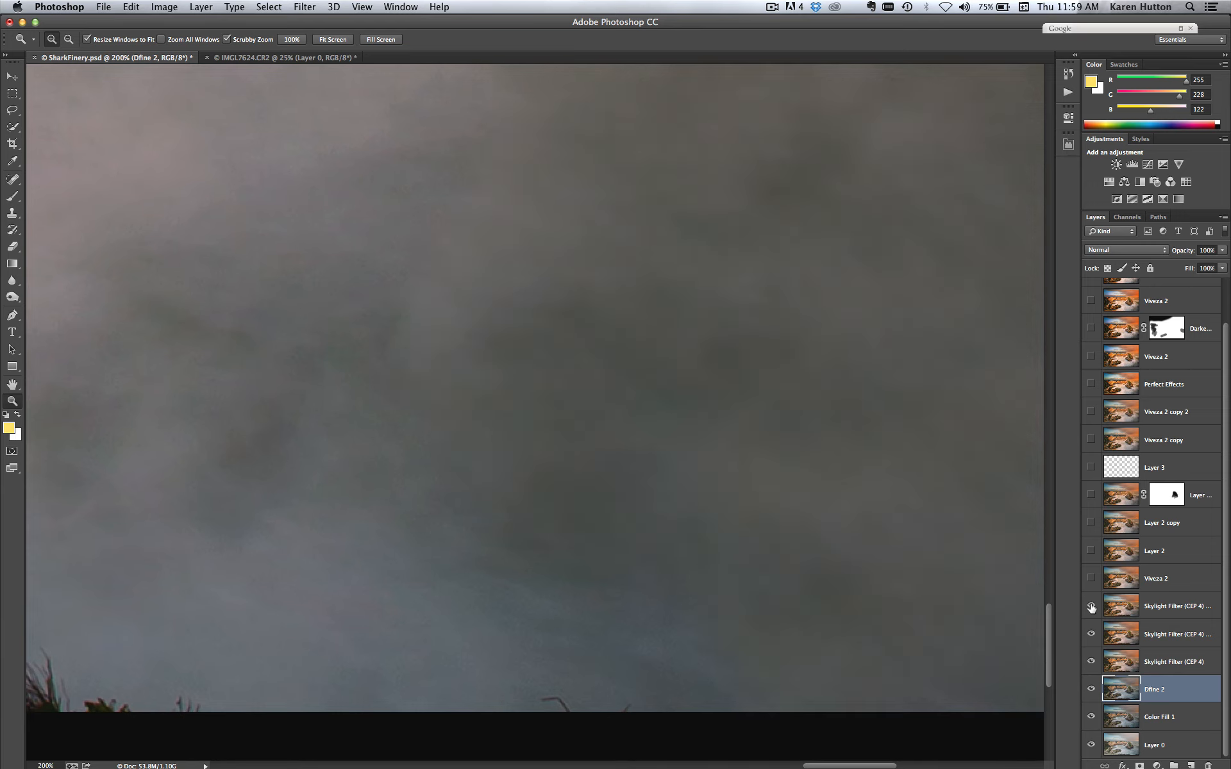
pyautogui.click(1090, 607)
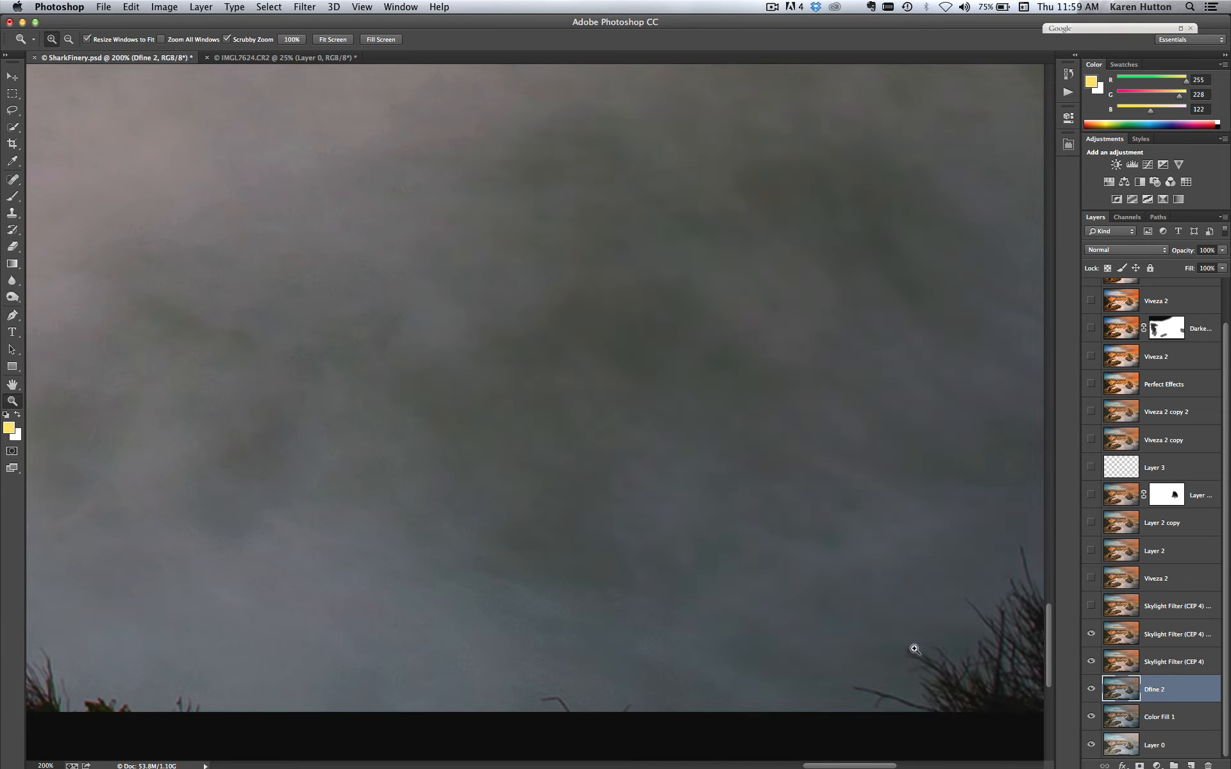
# Compare the foreground water and grasses with and without the uppermost Skylight Filter layer, and leave that layer visible in the full photo
pyautogui.click(1092, 607)
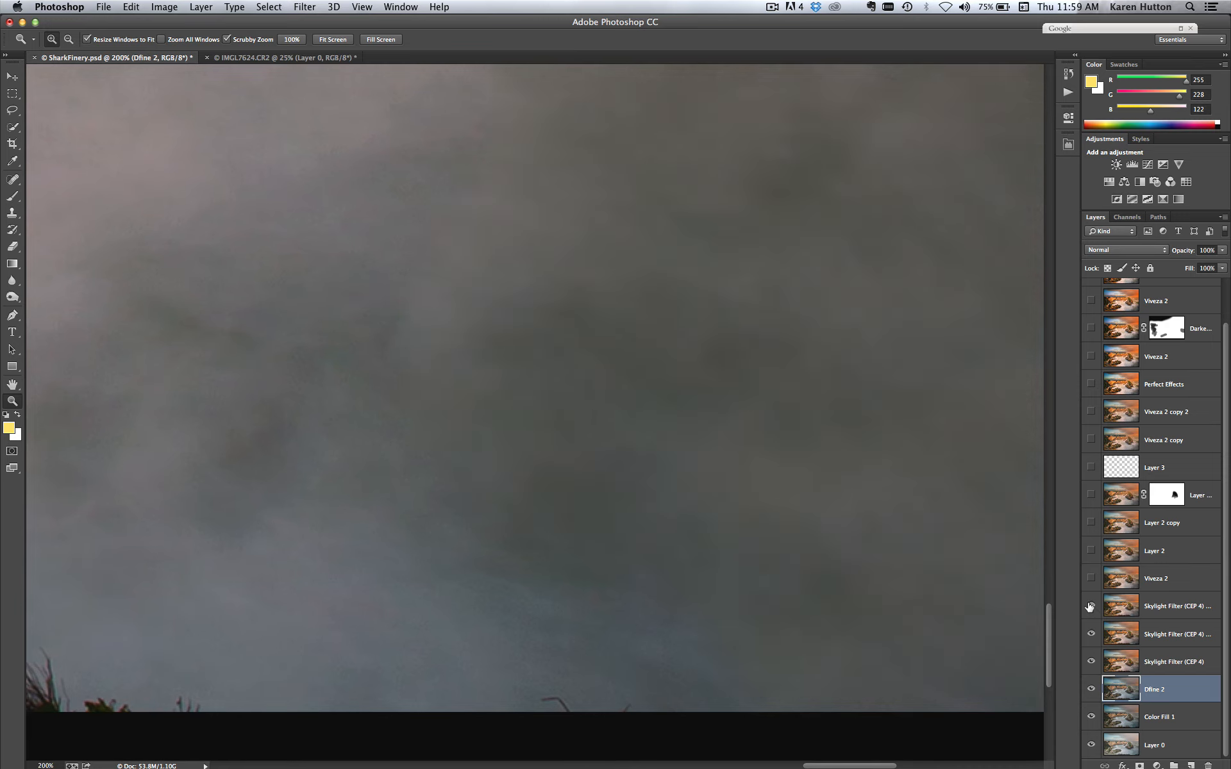
pyautogui.click(1090, 606)
pyautogui.click(1090, 607)
pyautogui.click(1091, 606)
pyautogui.press('super+minus')
pyautogui.press('super+minus')
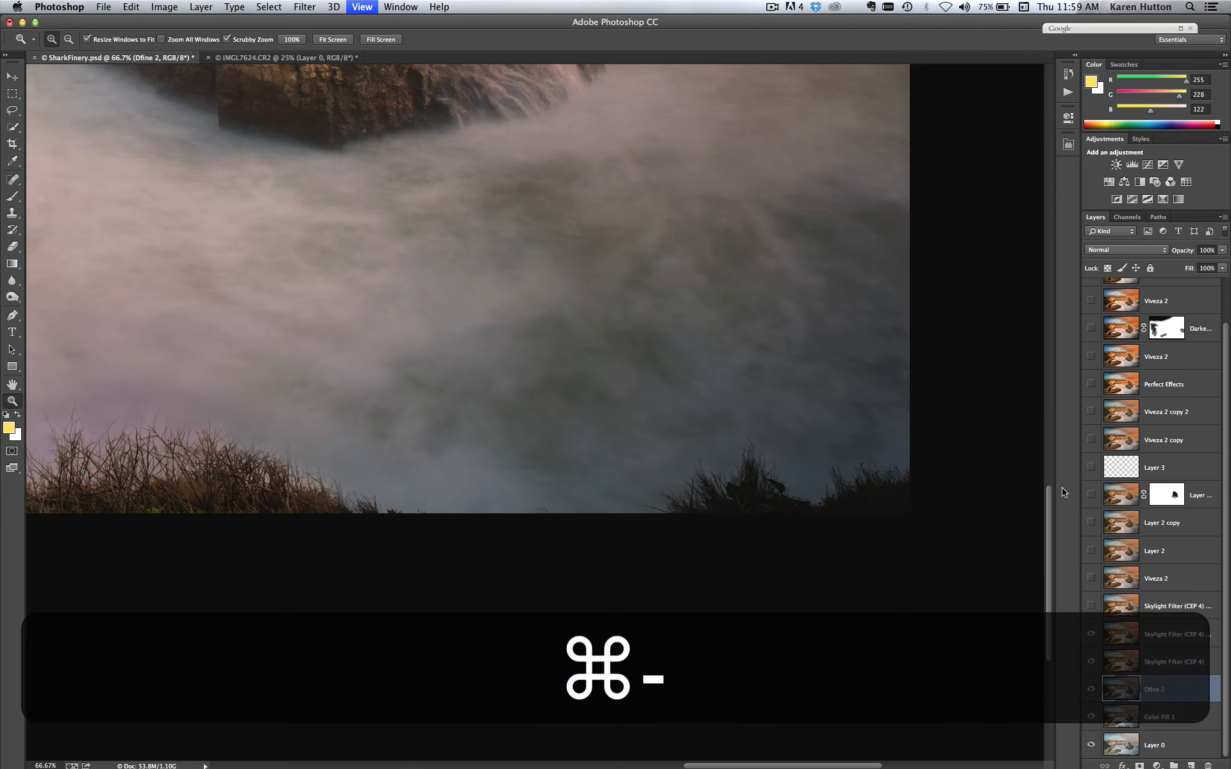
pyautogui.press('super+minus')
pyautogui.press('super+minus')
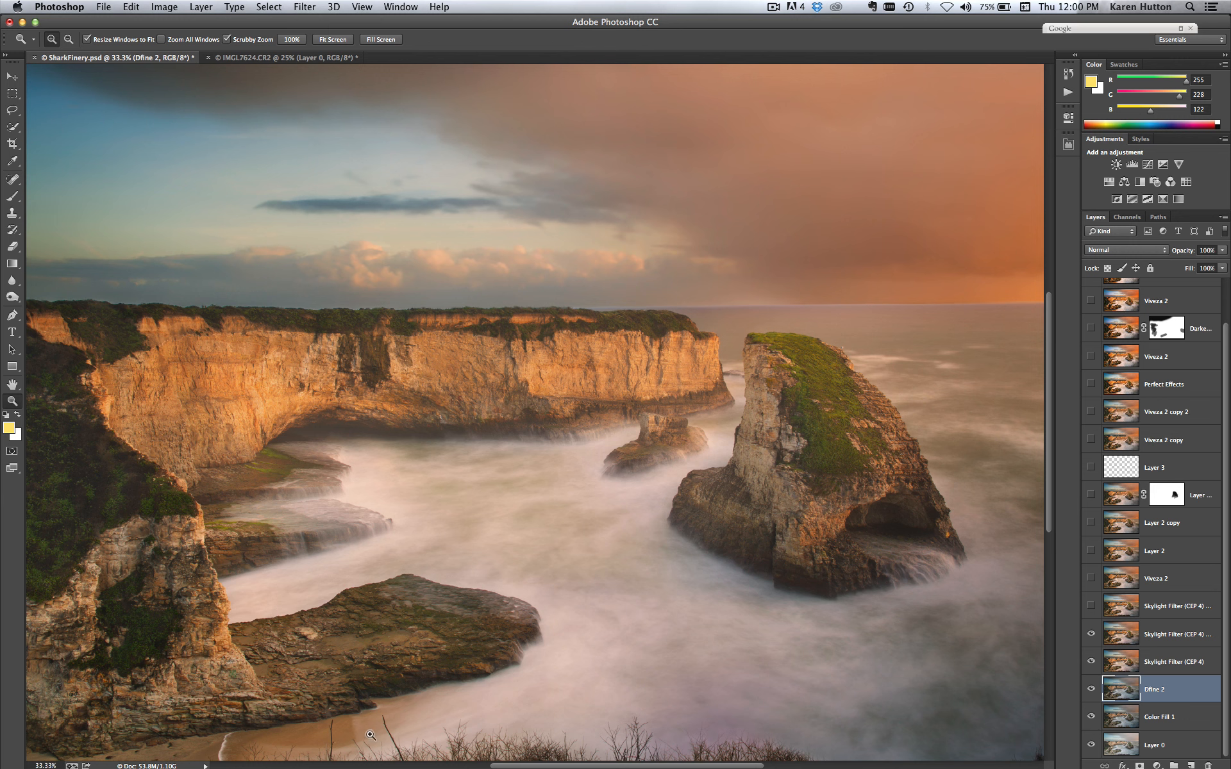
pyautogui.click(1091, 605)
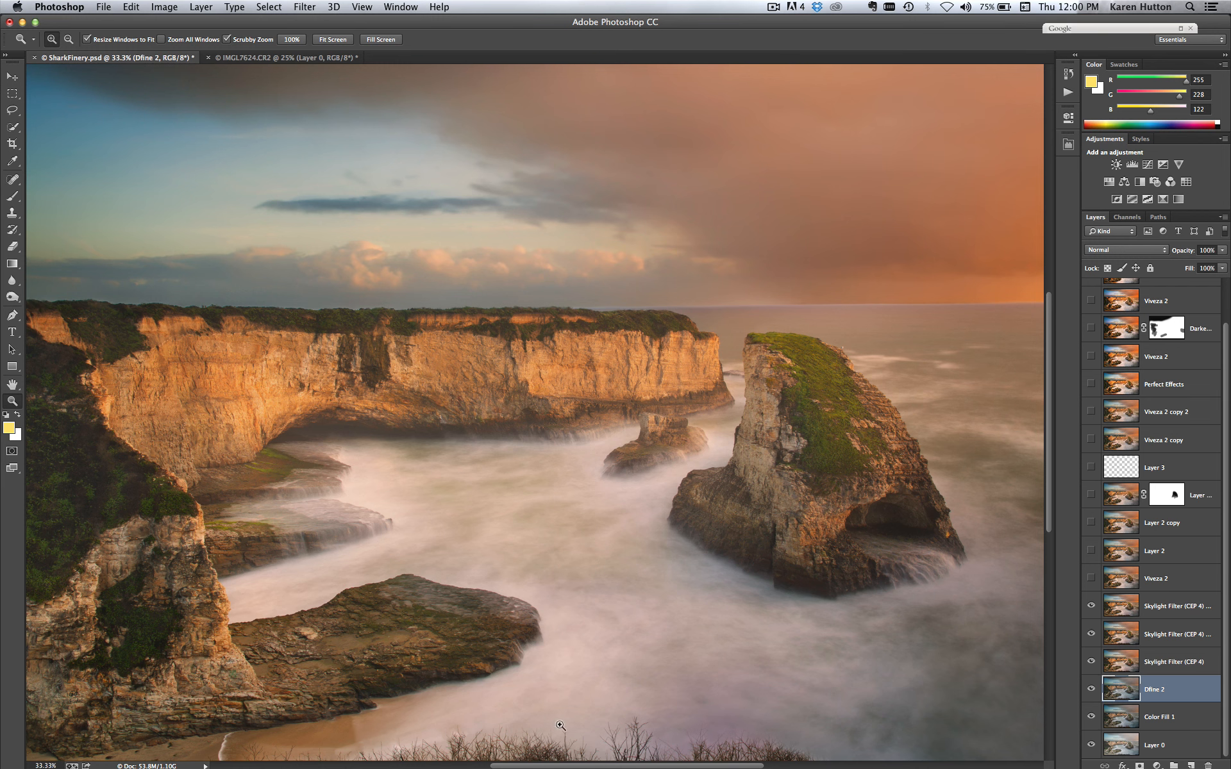
# Compare the whole image with and without the Viveza 2 layer directly above the Skylight Filter layers
pyautogui.click(1091, 579)
pyautogui.click(1090, 580)
pyautogui.click(1091, 581)
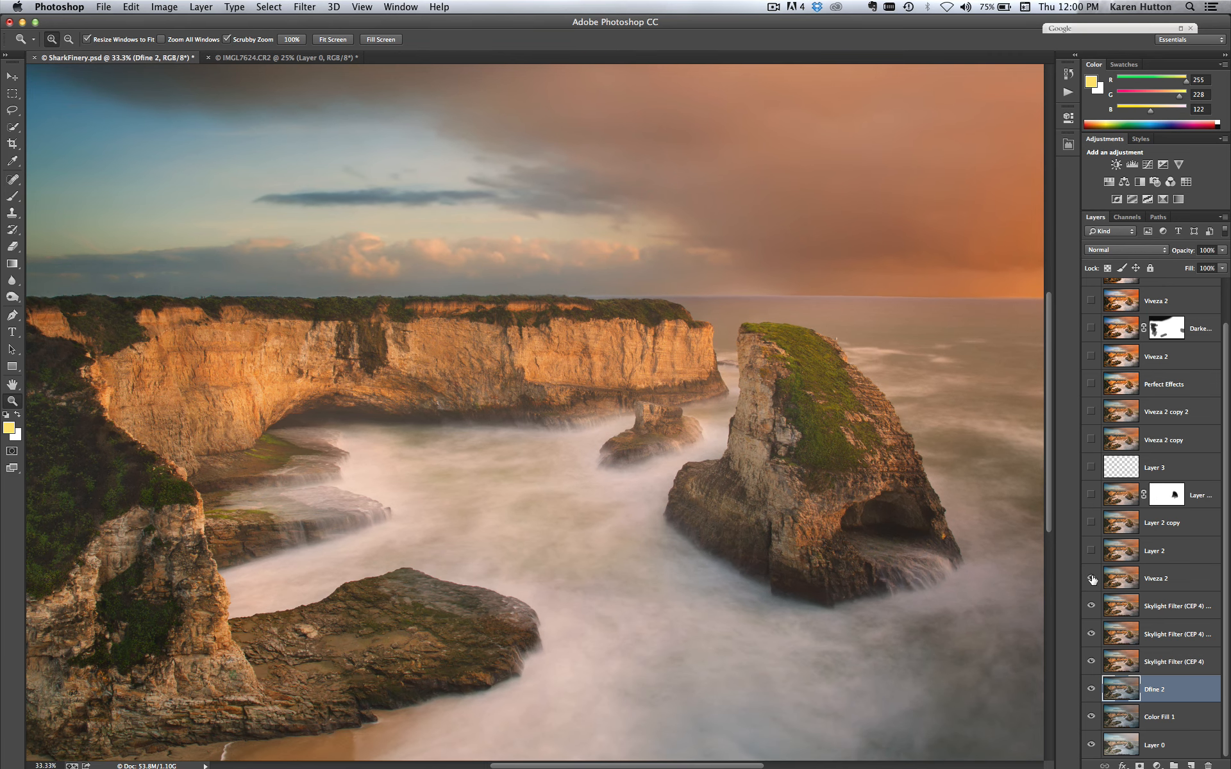
pyautogui.click(1092, 580)
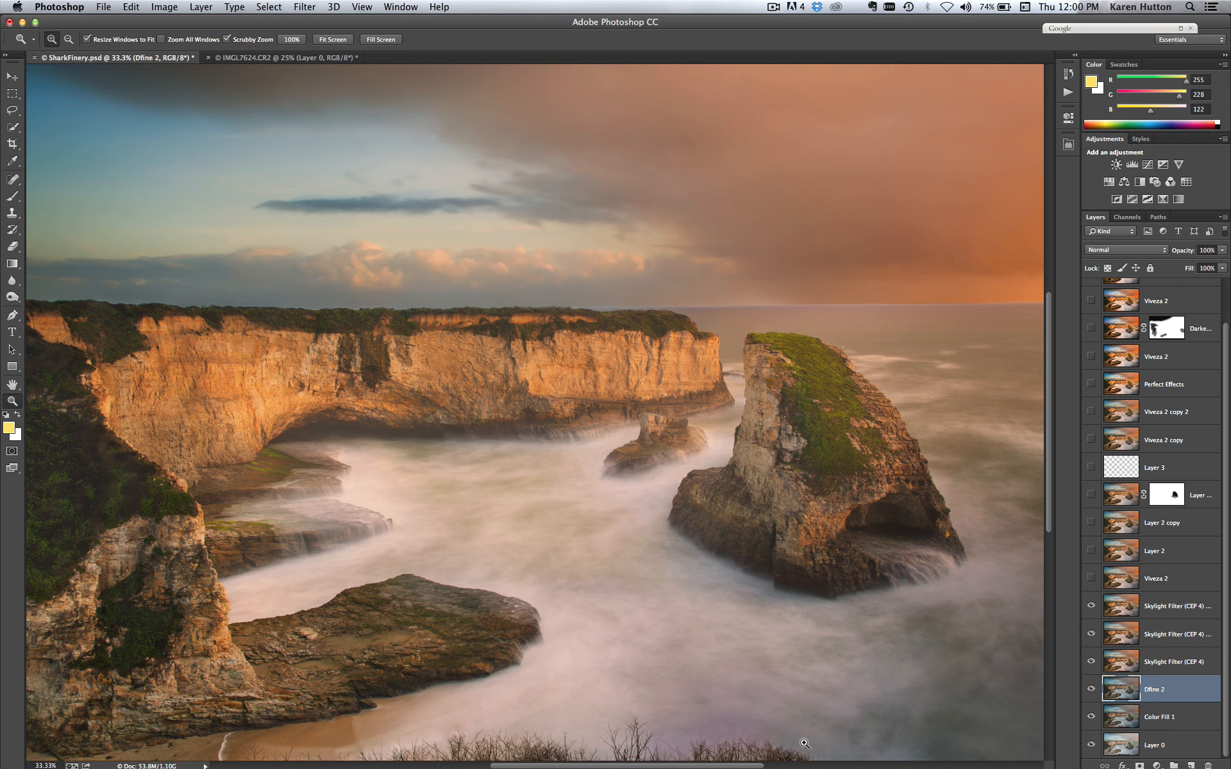
pyautogui.click(1091, 579)
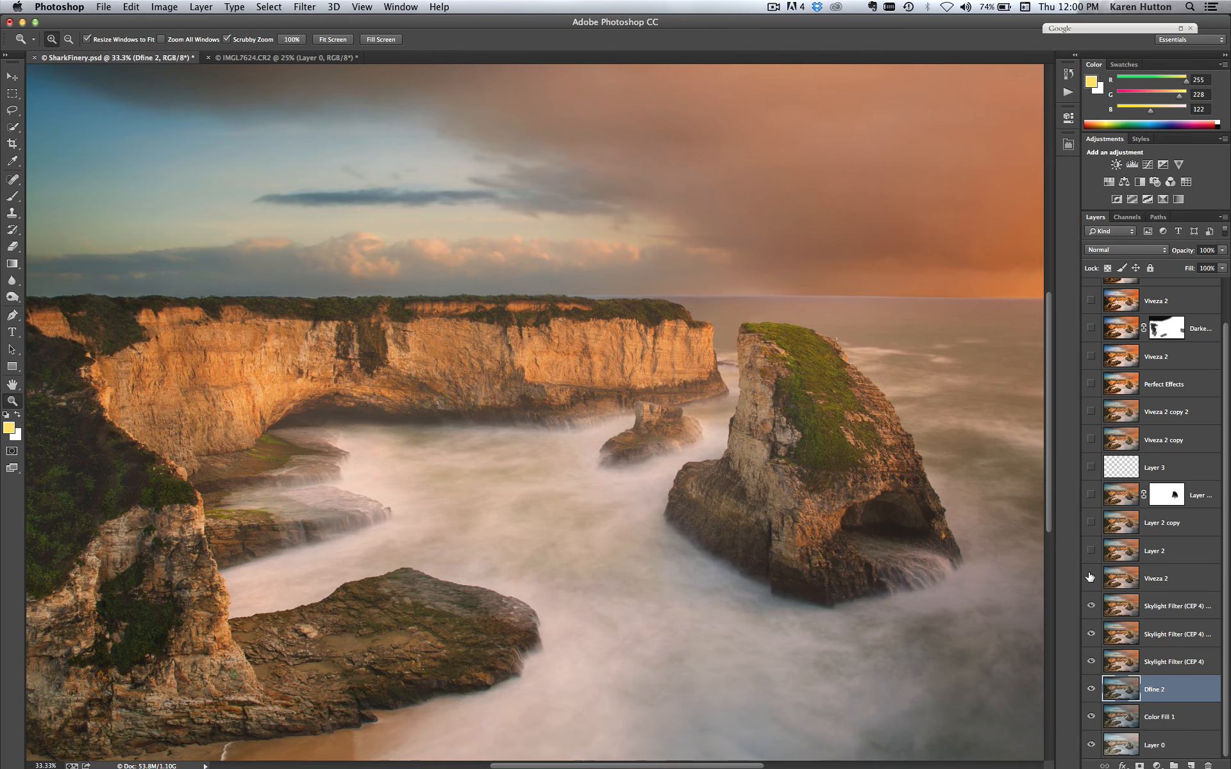
pyautogui.click(1091, 578)
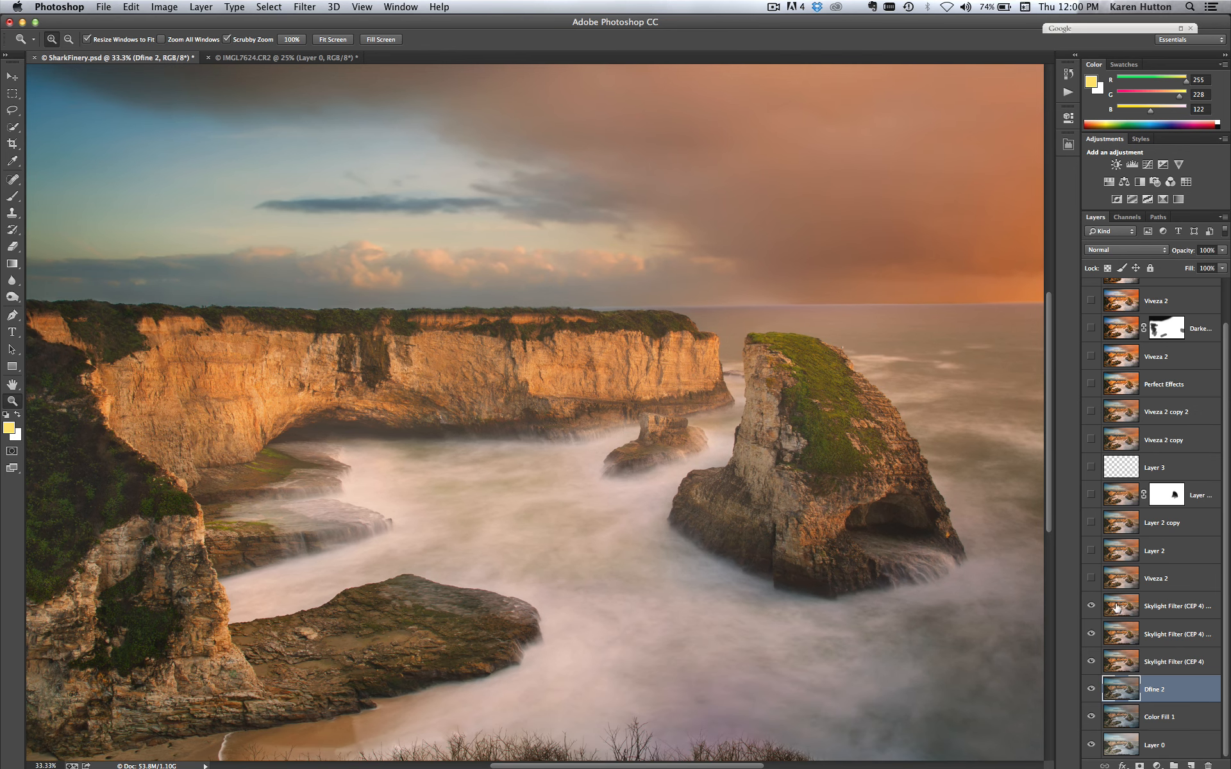
# Try a Warp transform on the uppermost Skylight Filter layer, stretching the lower part of the photo downward
pyautogui.click(1138, 603)
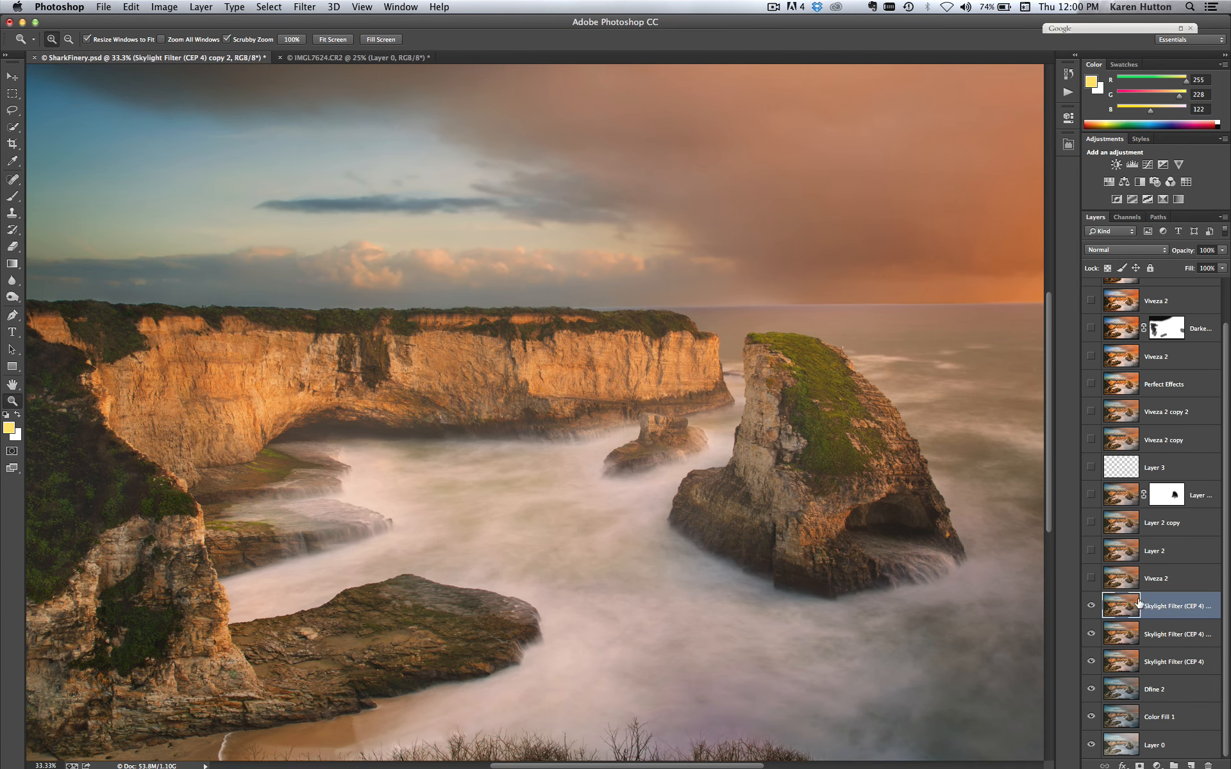
pyautogui.click(132, 7)
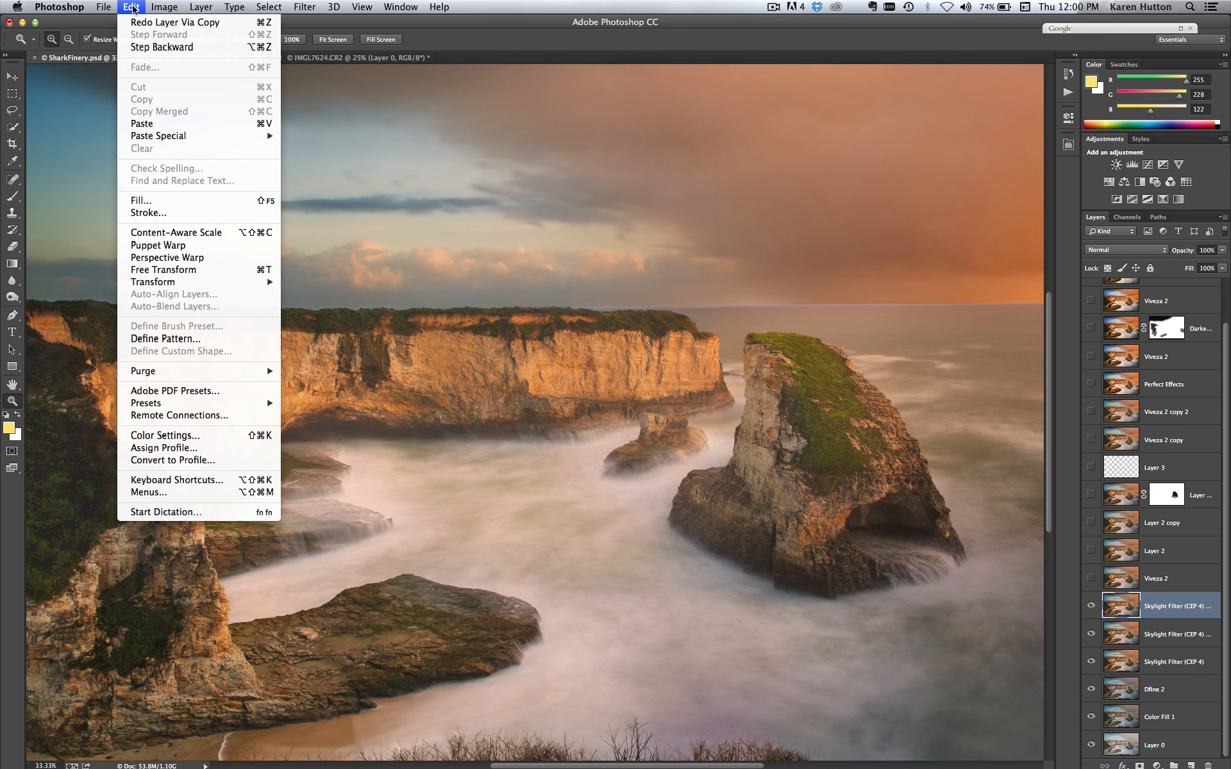
pyautogui.moveTo(170, 284)
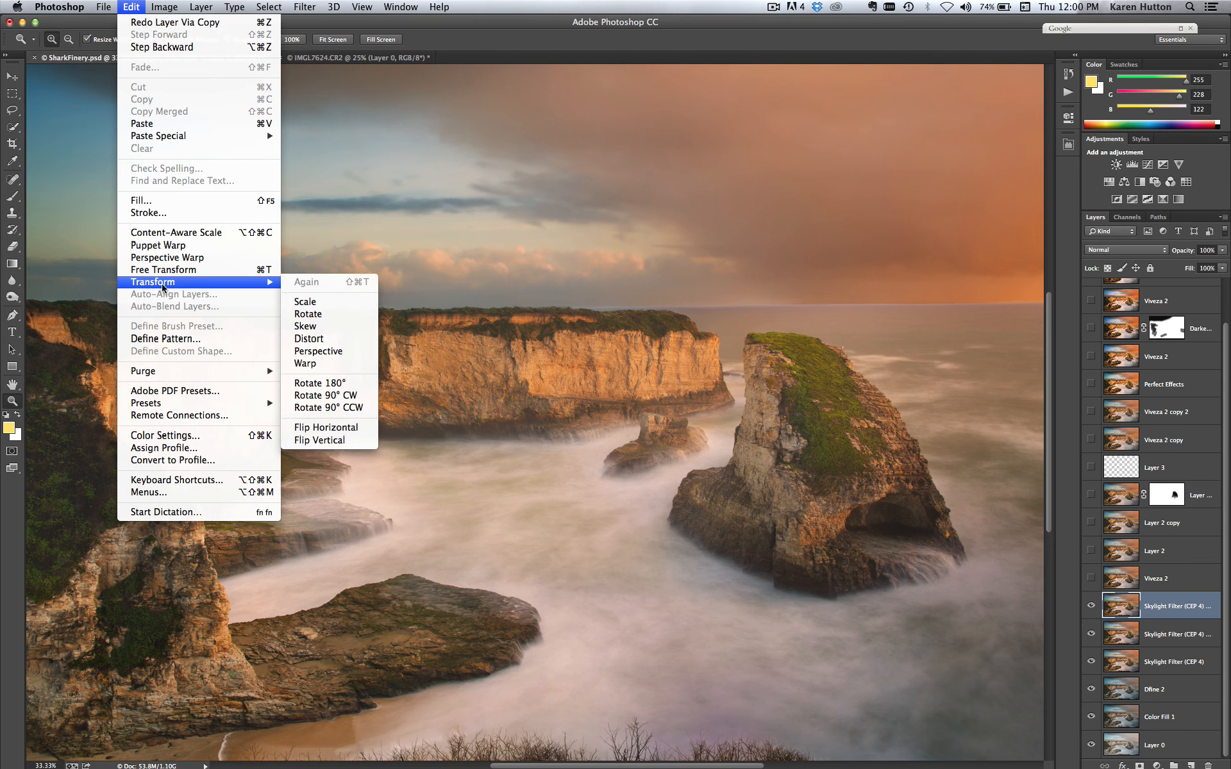
pyautogui.click(316, 363)
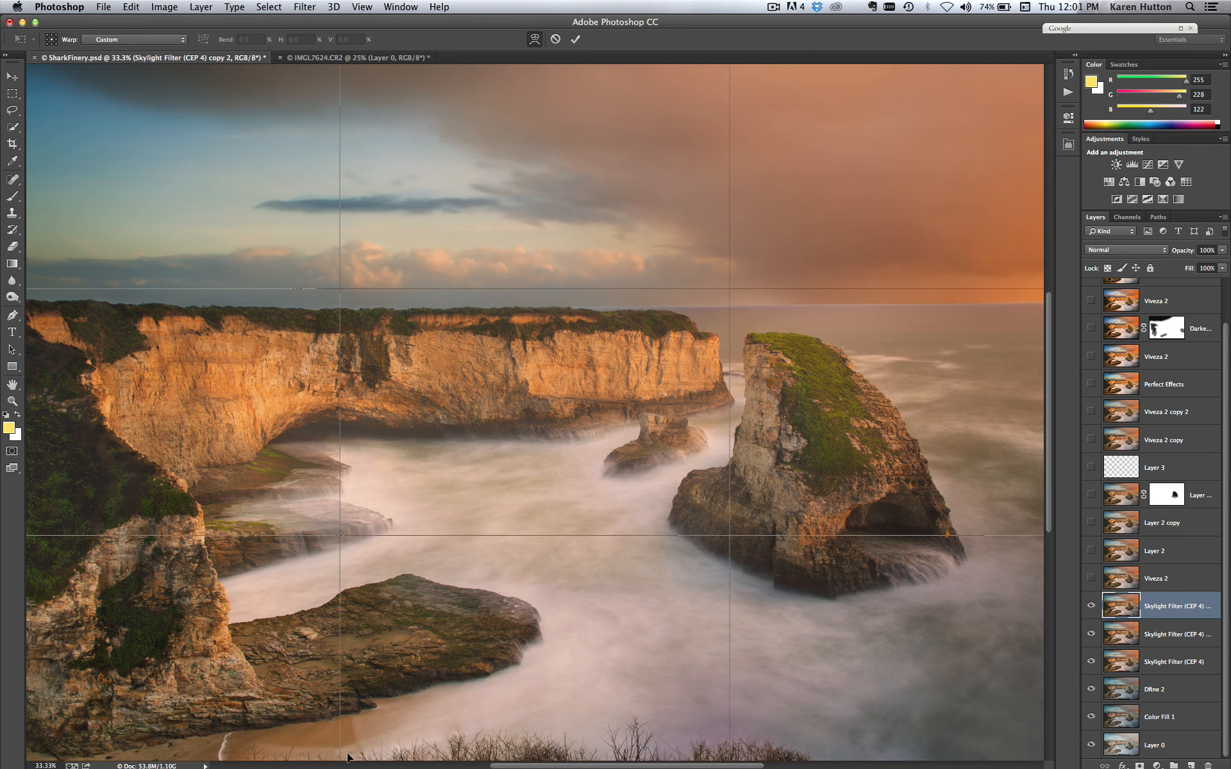
pyautogui.moveTo(351, 621); pyautogui.dragTo(736, 736)
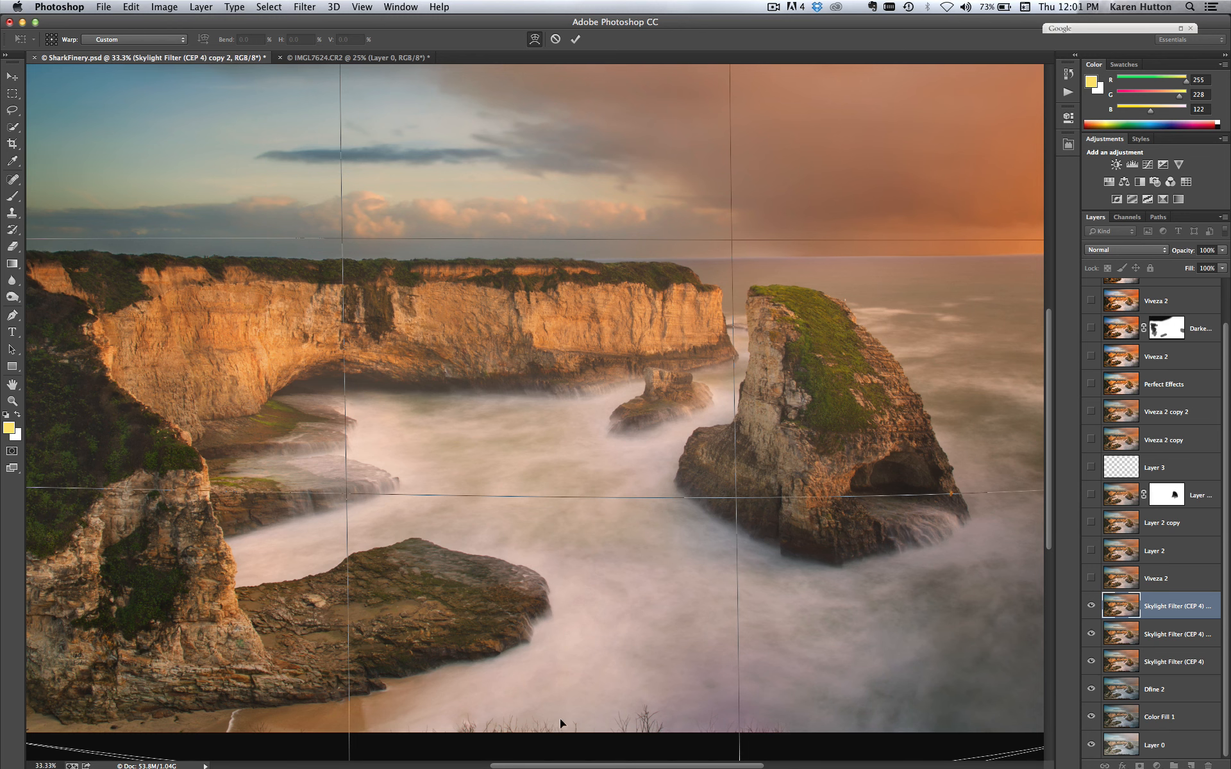
pyautogui.press('Escape')
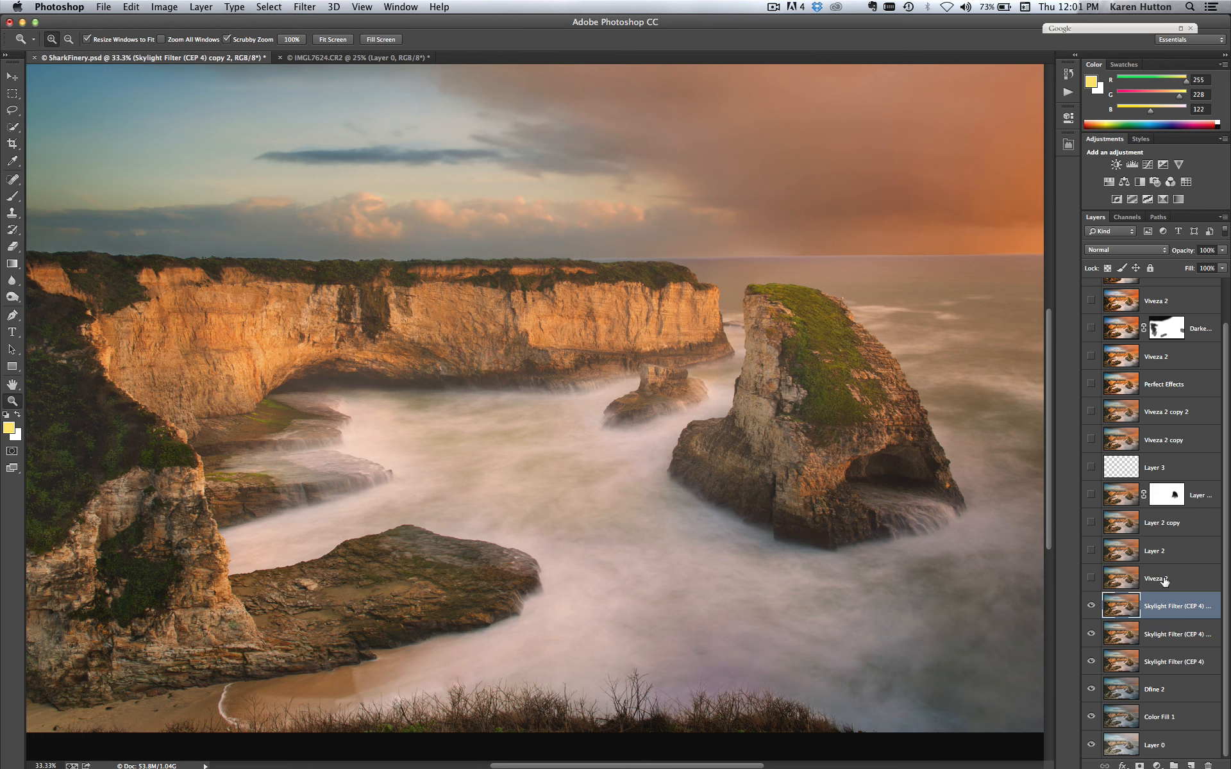
# Compare the photo's lower edge with and without the Viveza 2 layer, leave the layer visible, and select Layer 2 copy
pyautogui.click(1091, 579)
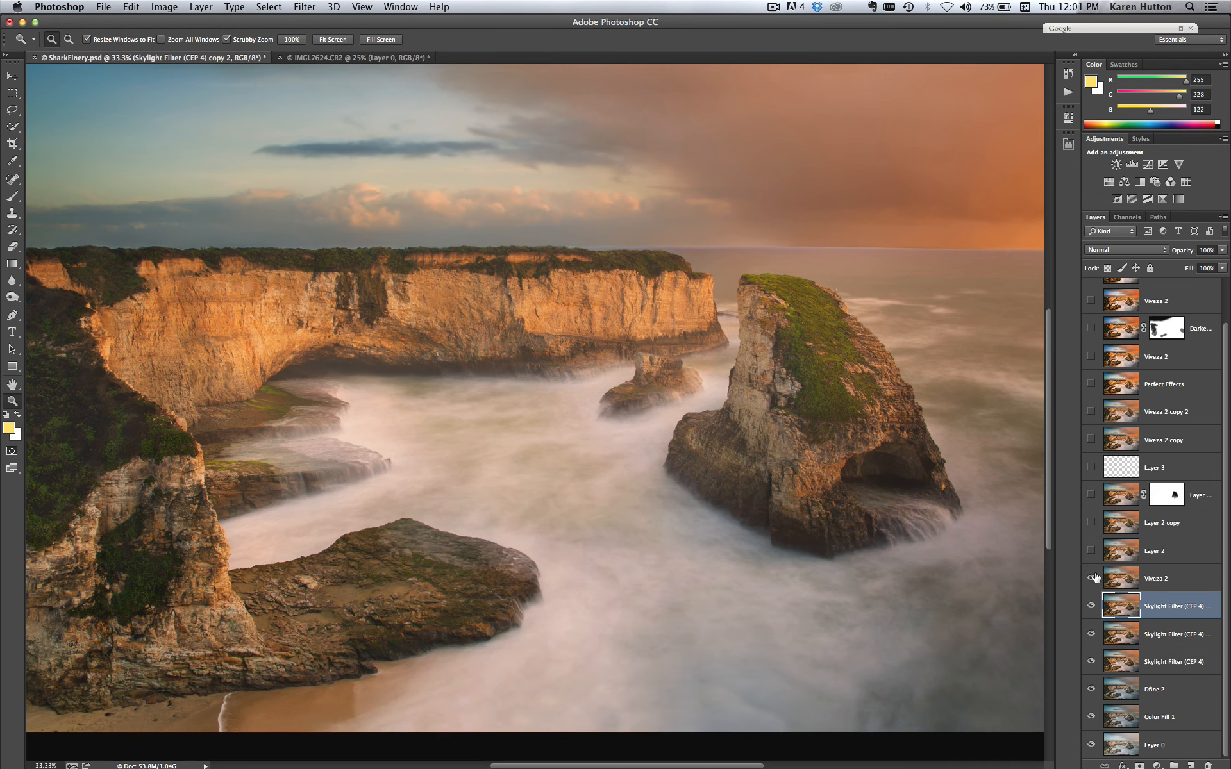
pyautogui.click(1091, 579)
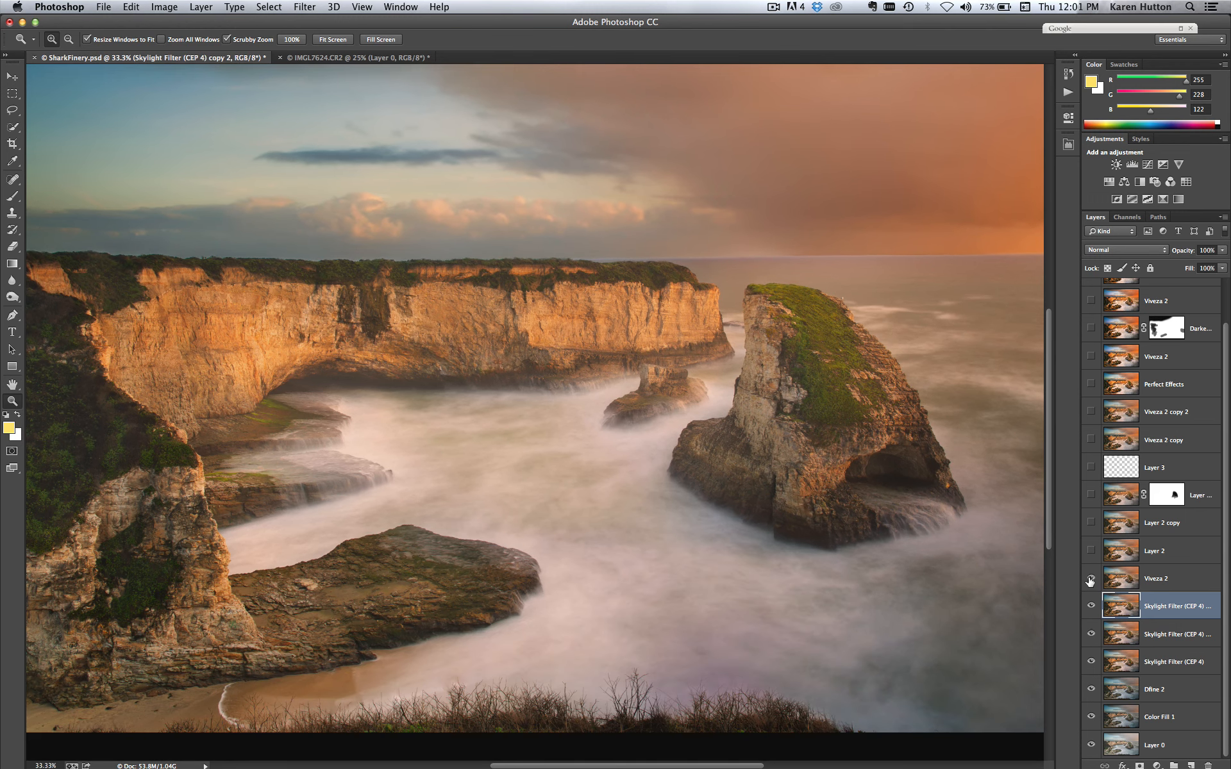
pyautogui.click(1090, 579)
pyautogui.click(1091, 579)
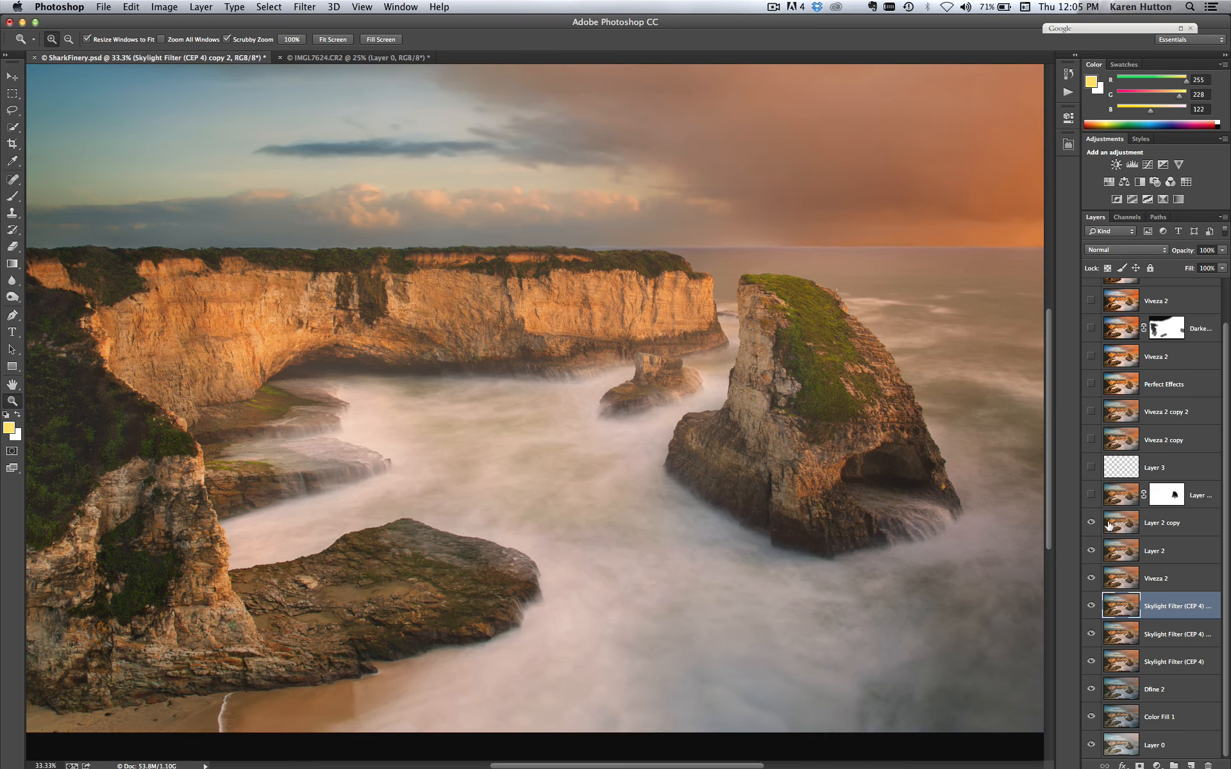
pyautogui.click(1173, 523)
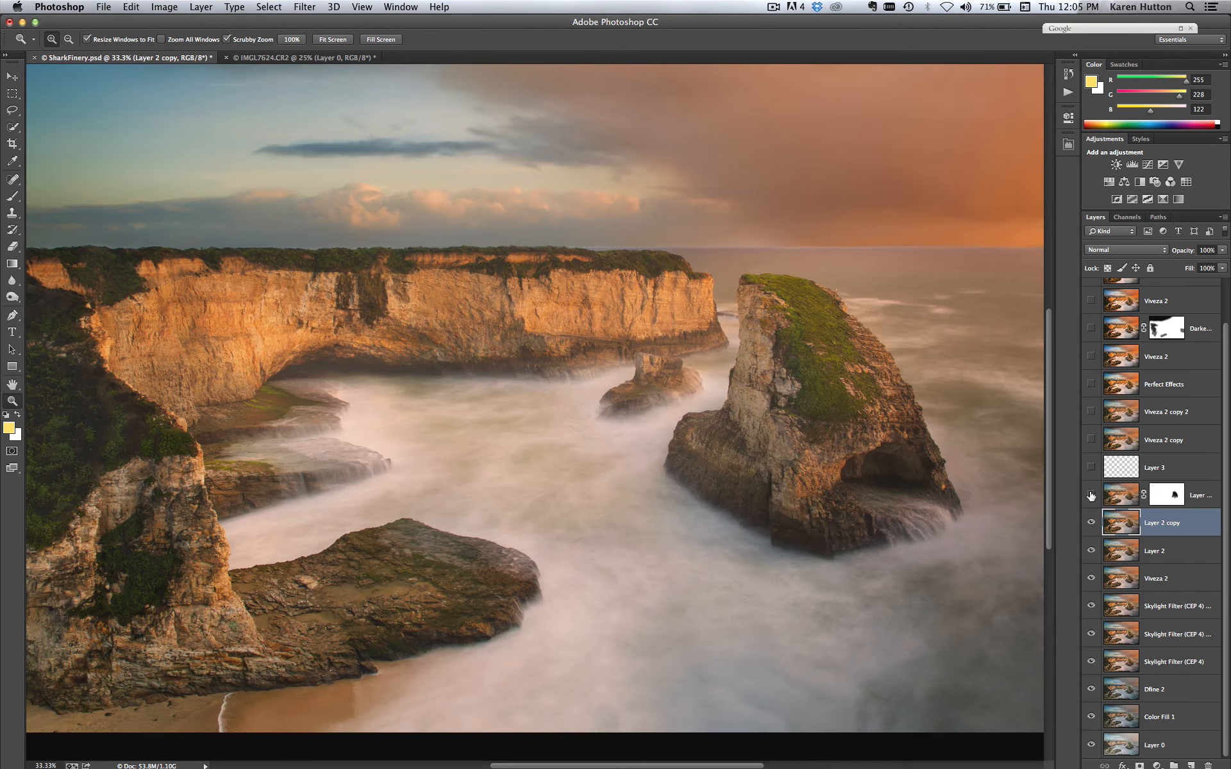
pyautogui.click(1090, 495)
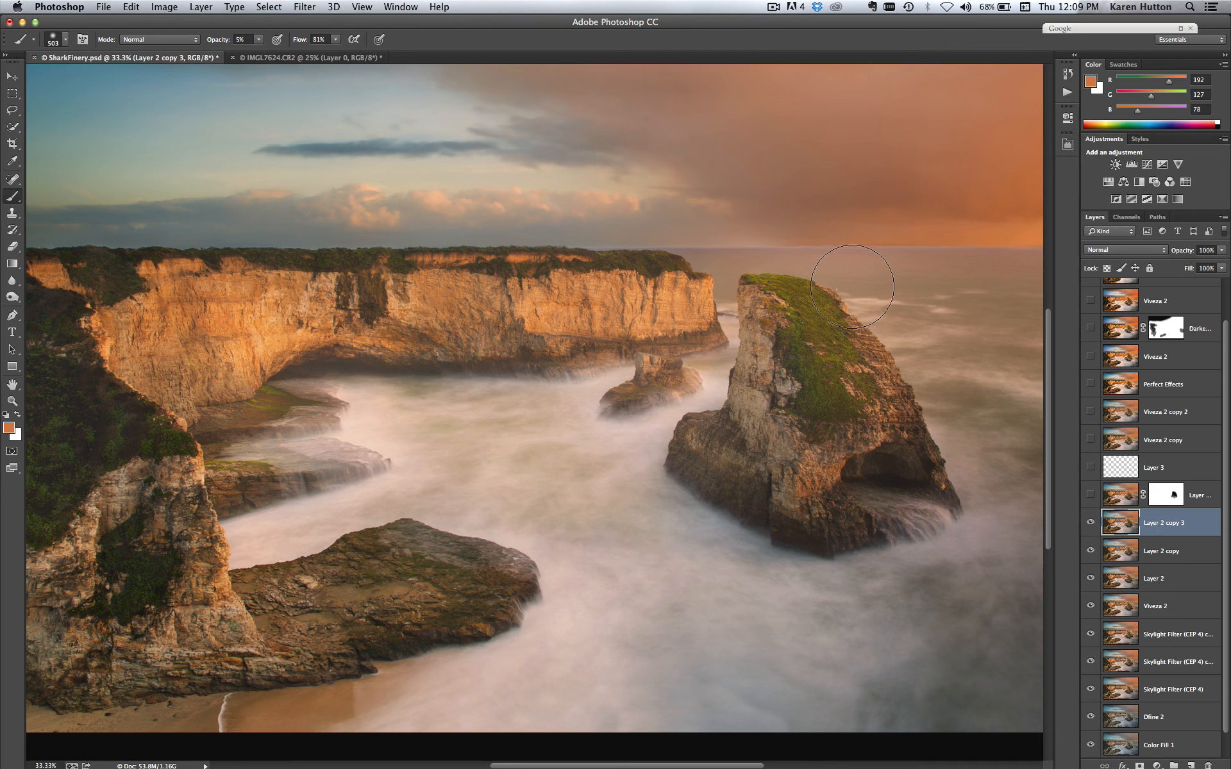
# Sample the orange sky just above the horizon as the painting colour, and open the brush's size and hardness settings
pyautogui.press('alt')
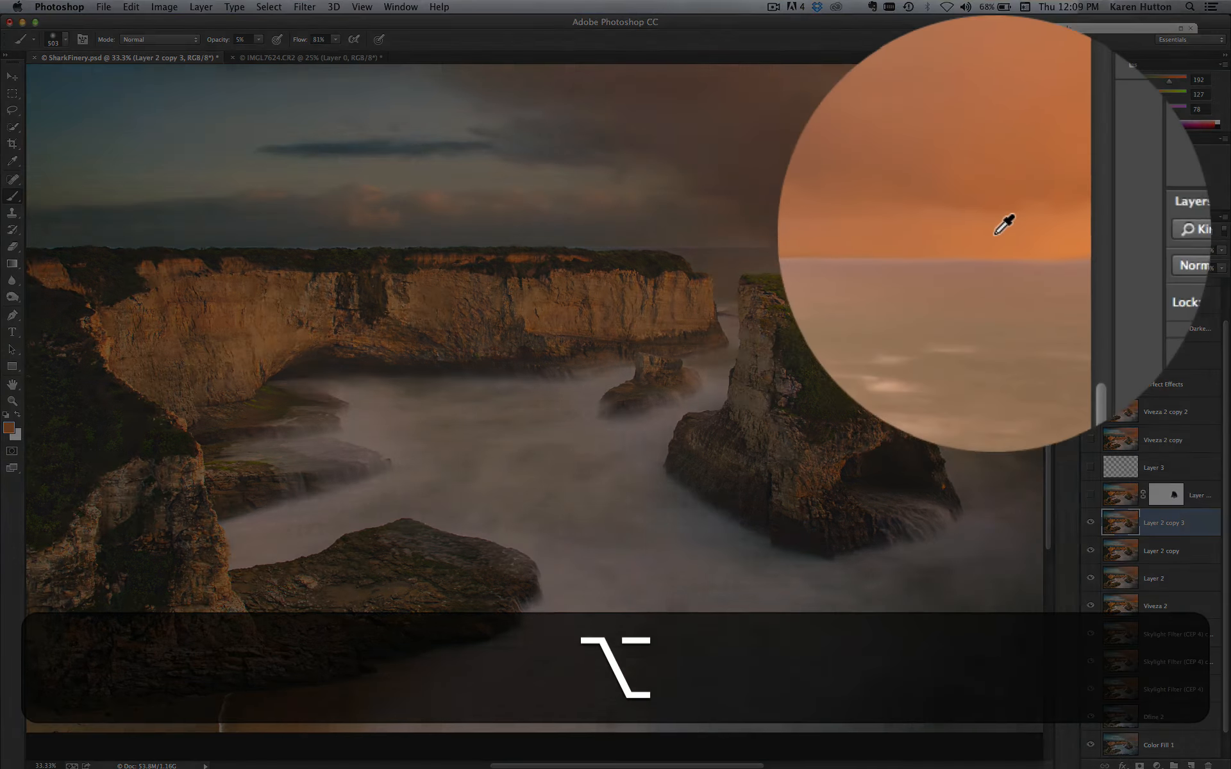
pyautogui.keyDown('alt'); pyautogui.click(999, 234); pyautogui.keyUp('alt')
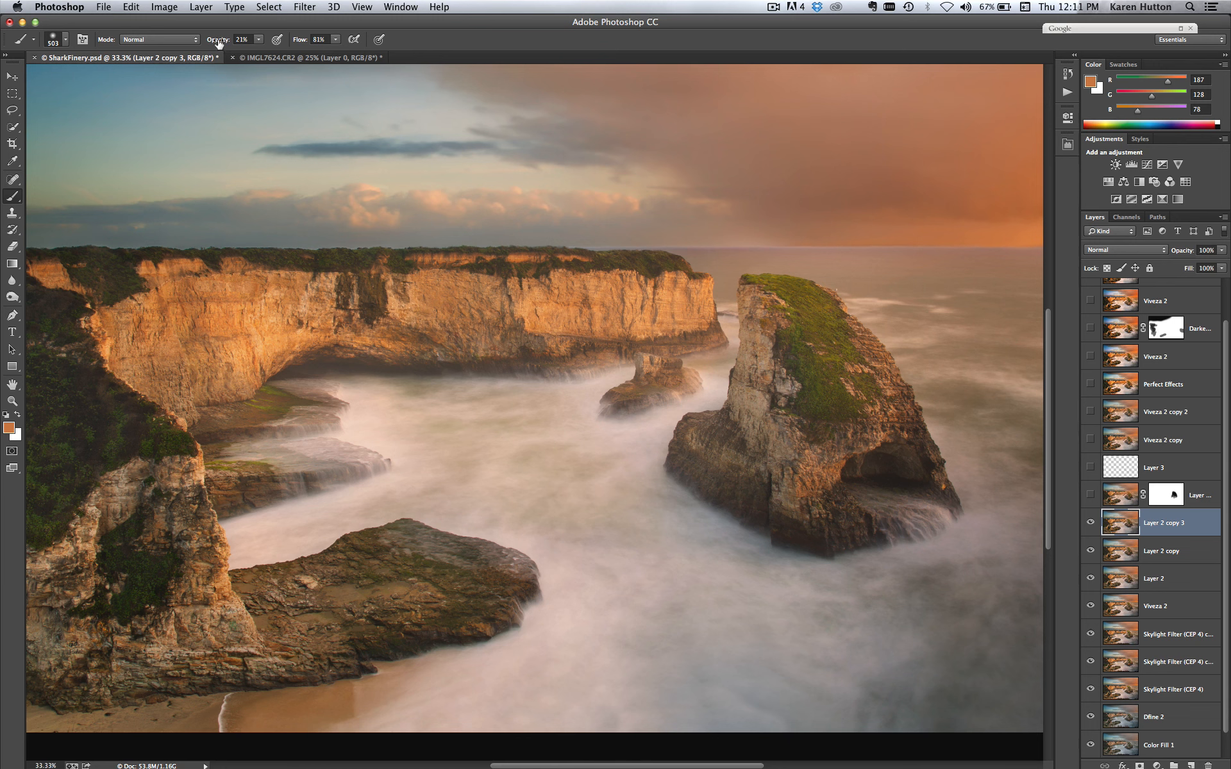
pyautogui.click(65, 41)
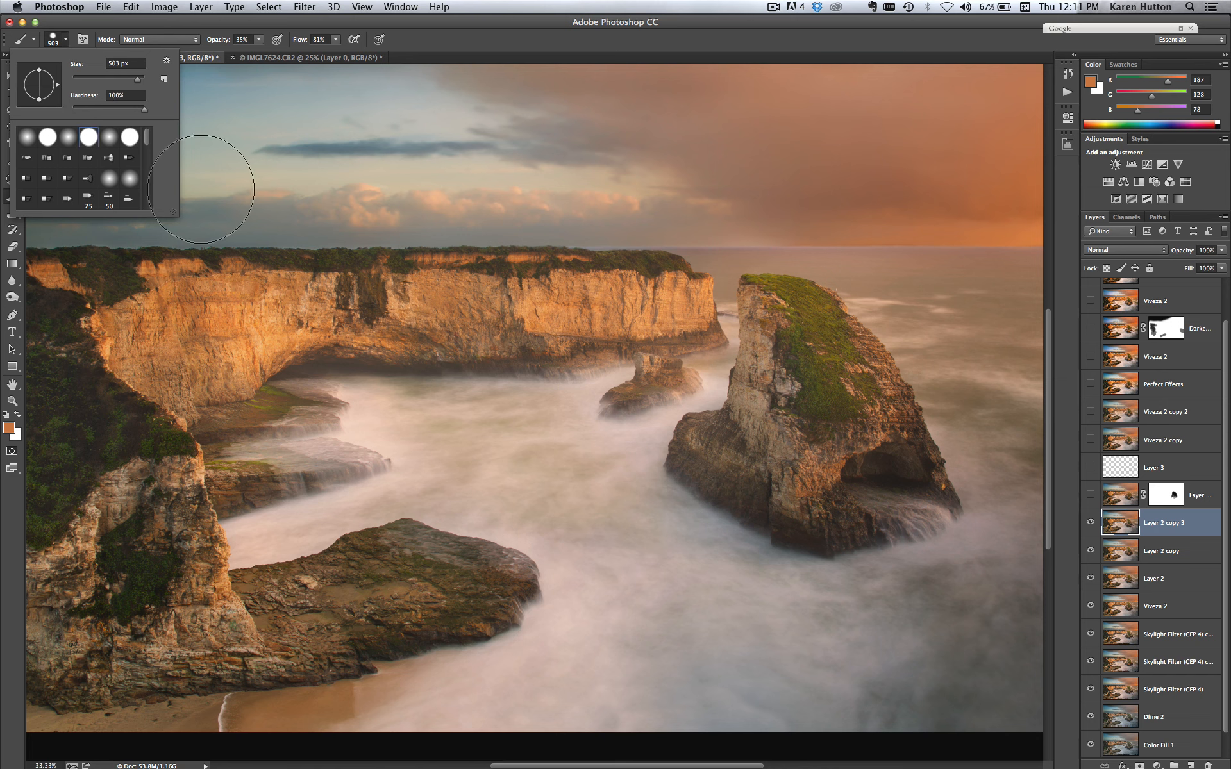
# Vary the brush's hardness between 100% and about 17% over the sea stack, and enlarge its diameter to 1316 px
pyautogui.moveTo(809, 374)
pyautogui.mouseDown()
pyautogui.moveTo(833, 374)
pyautogui.moveTo(849, 298)
pyautogui.moveTo(844, 202)
pyautogui.mouseUp()
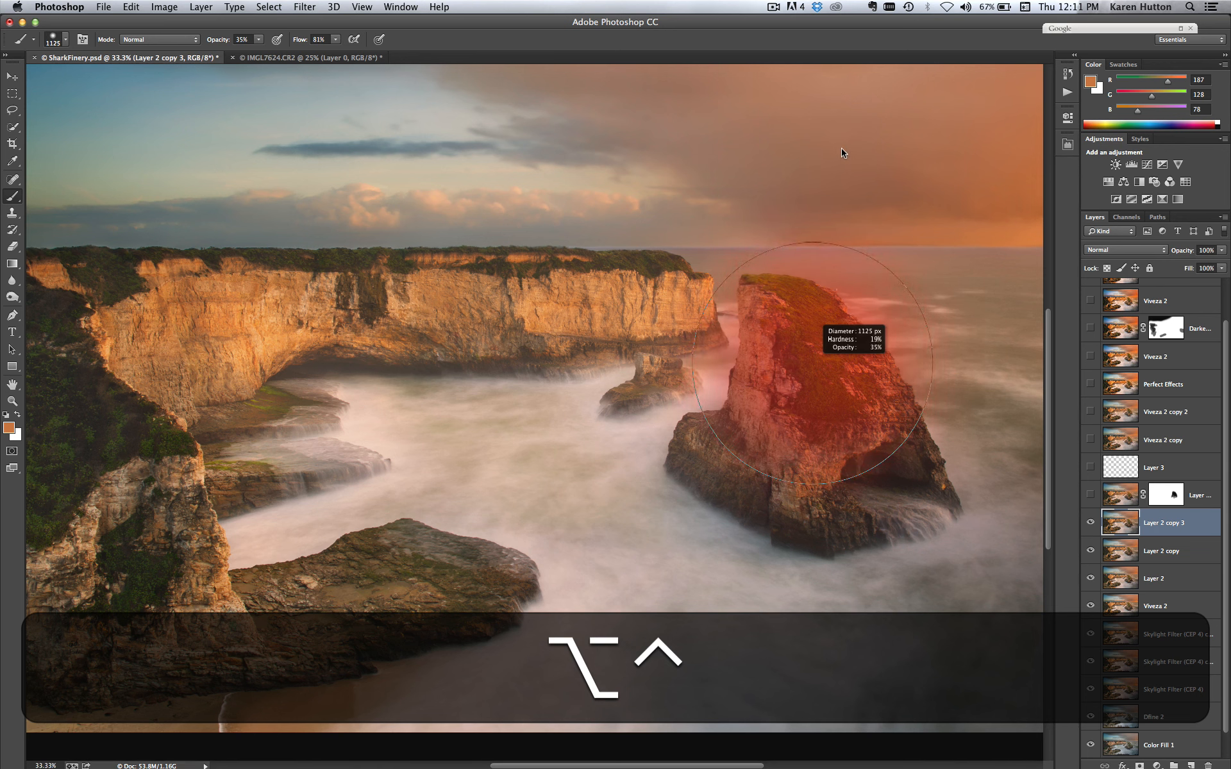
pyautogui.moveTo(841, 153)
pyautogui.mouseDown()
pyautogui.moveTo(845, 268)
pyautogui.moveTo(801, 341)
pyautogui.mouseUp()
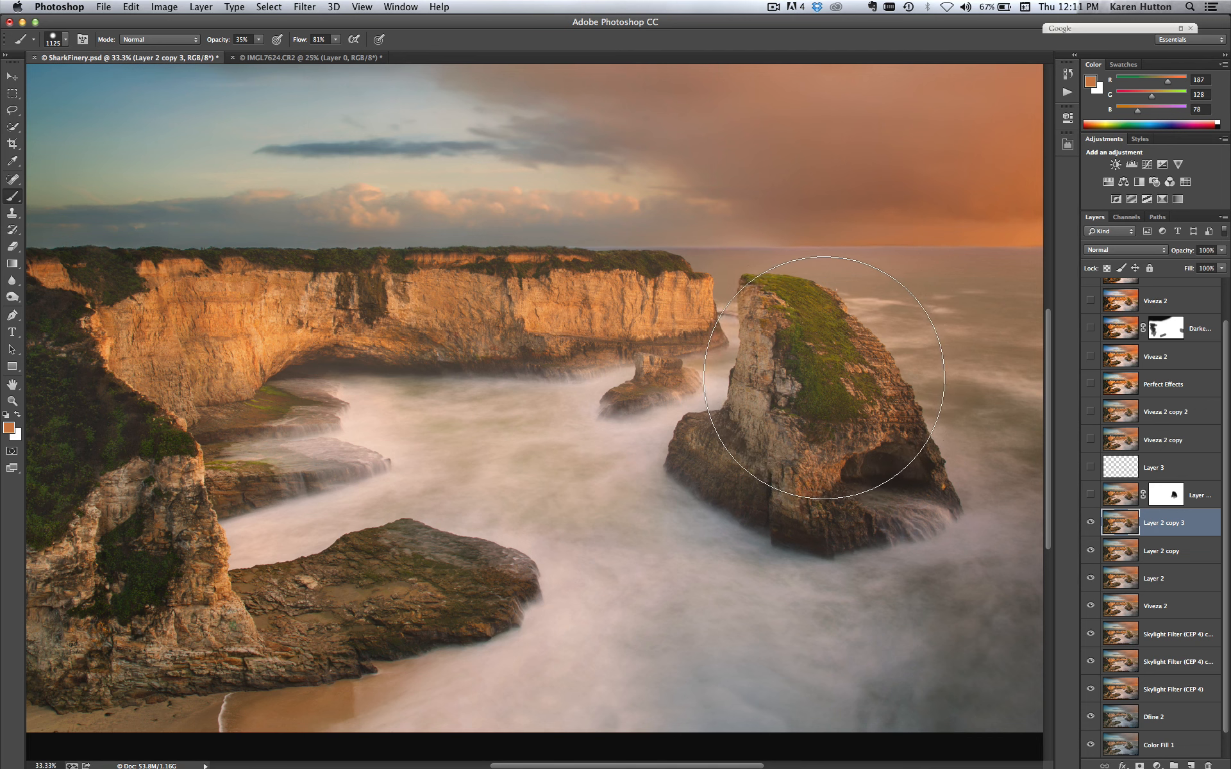
pyautogui.moveTo(823, 382); pyautogui.dragTo(820, 387)
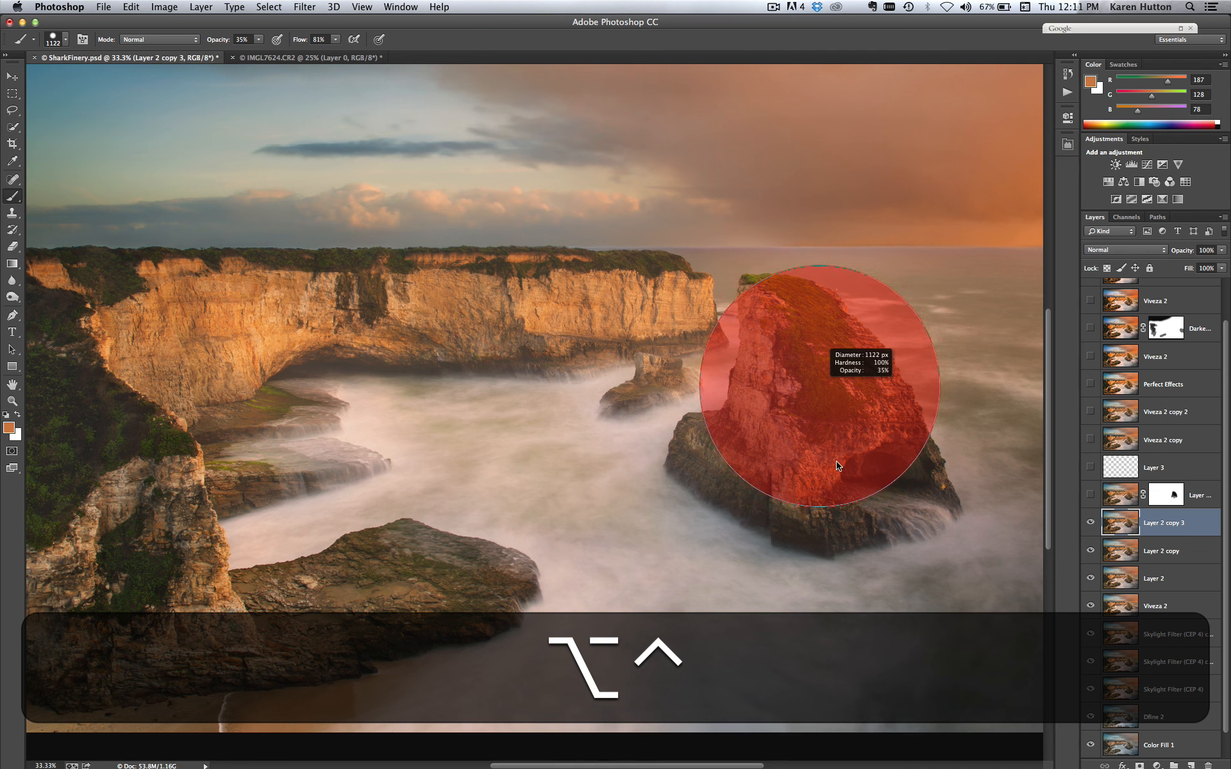
pyautogui.moveTo(842, 491); pyautogui.dragTo(839, 456)
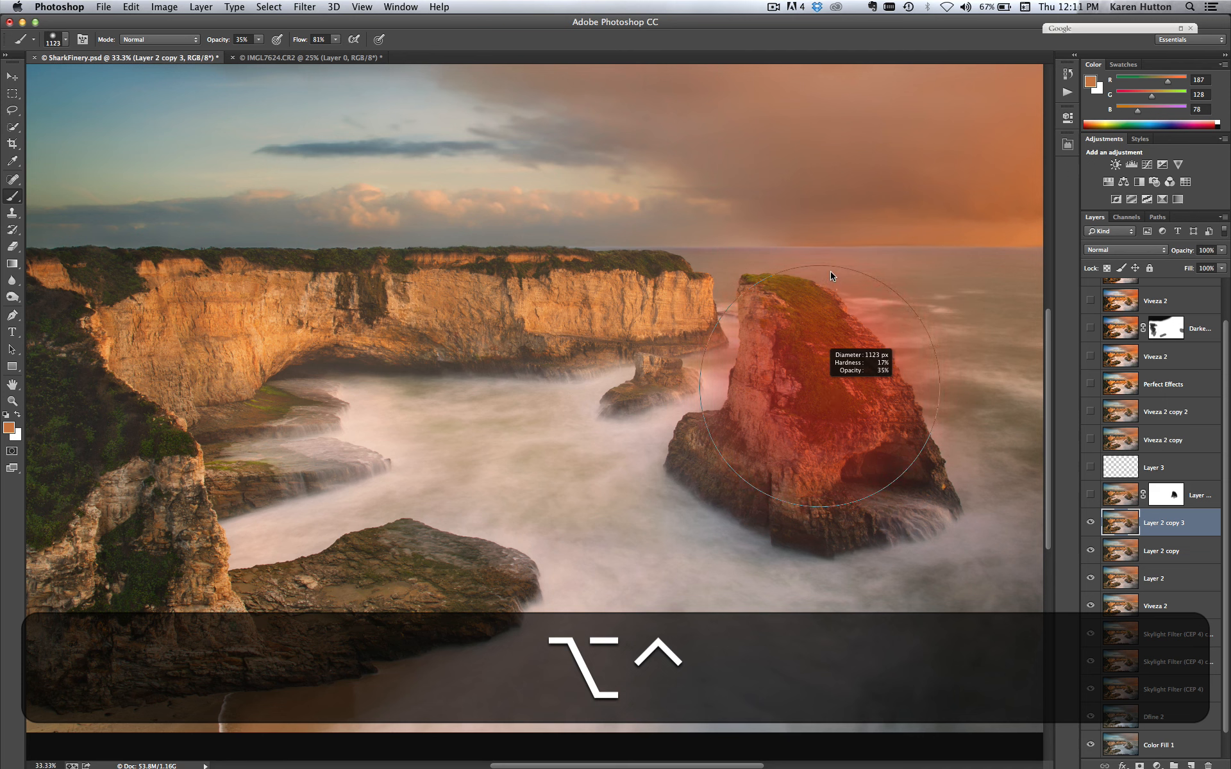
pyautogui.moveTo(829, 271)
pyautogui.mouseDown()
pyautogui.moveTo(738, 270)
pyautogui.moveTo(850, 276)
pyautogui.mouseUp()
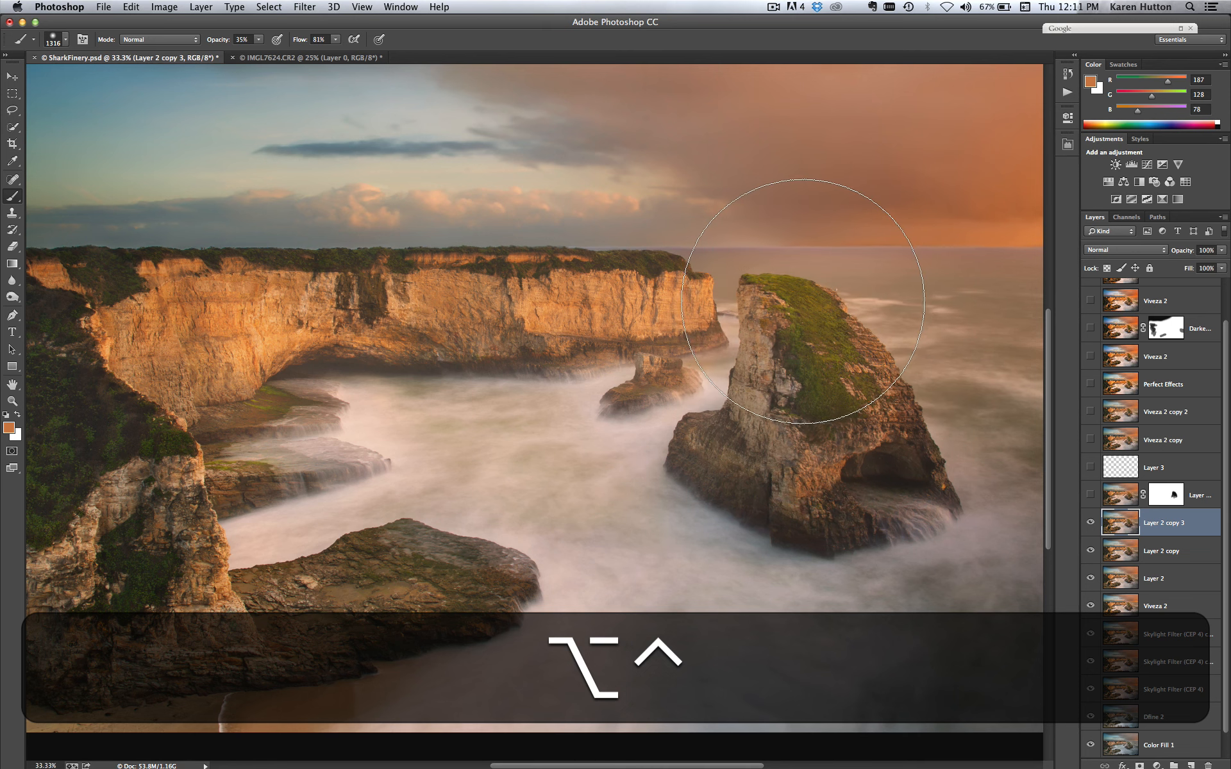
# Shrink and enlarge the brush in increments over the sea stack, ending at a size of 1200 px
pyautogui.press('[')
pyautogui.press('[')
pyautogui.press('[')
pyautogui.press('[')
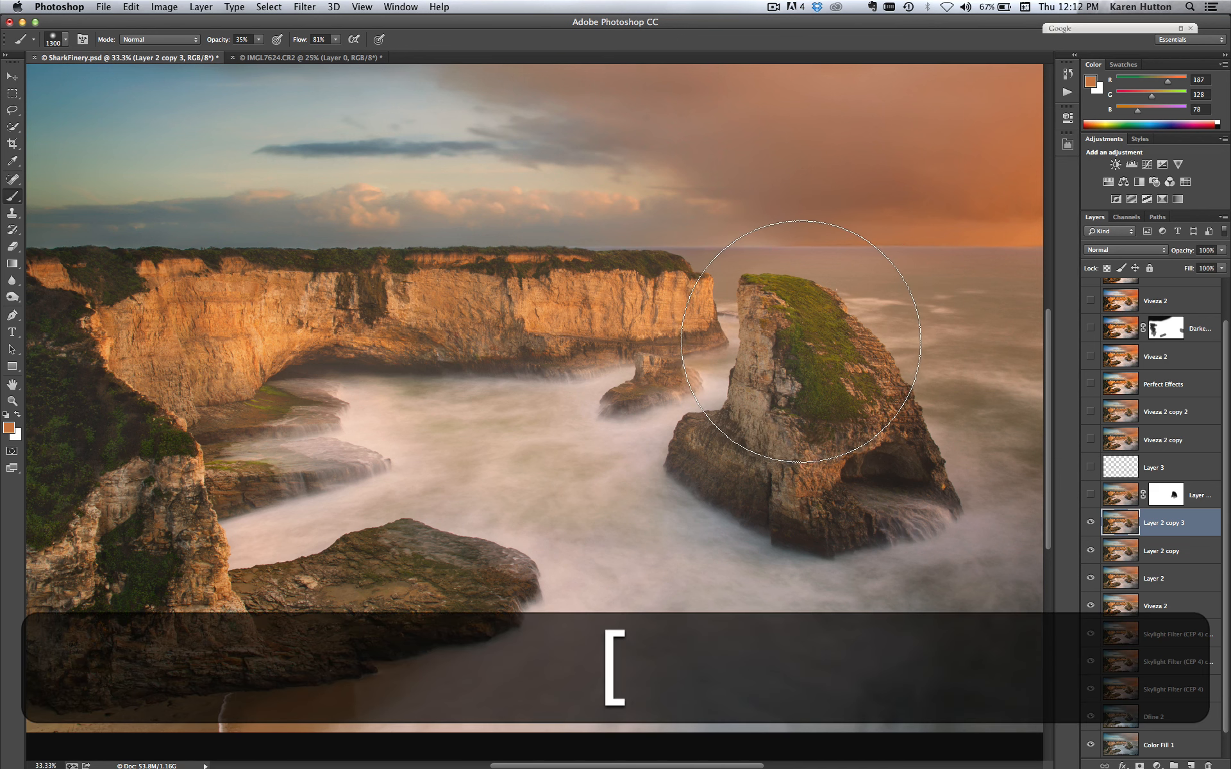
pyautogui.press('[')
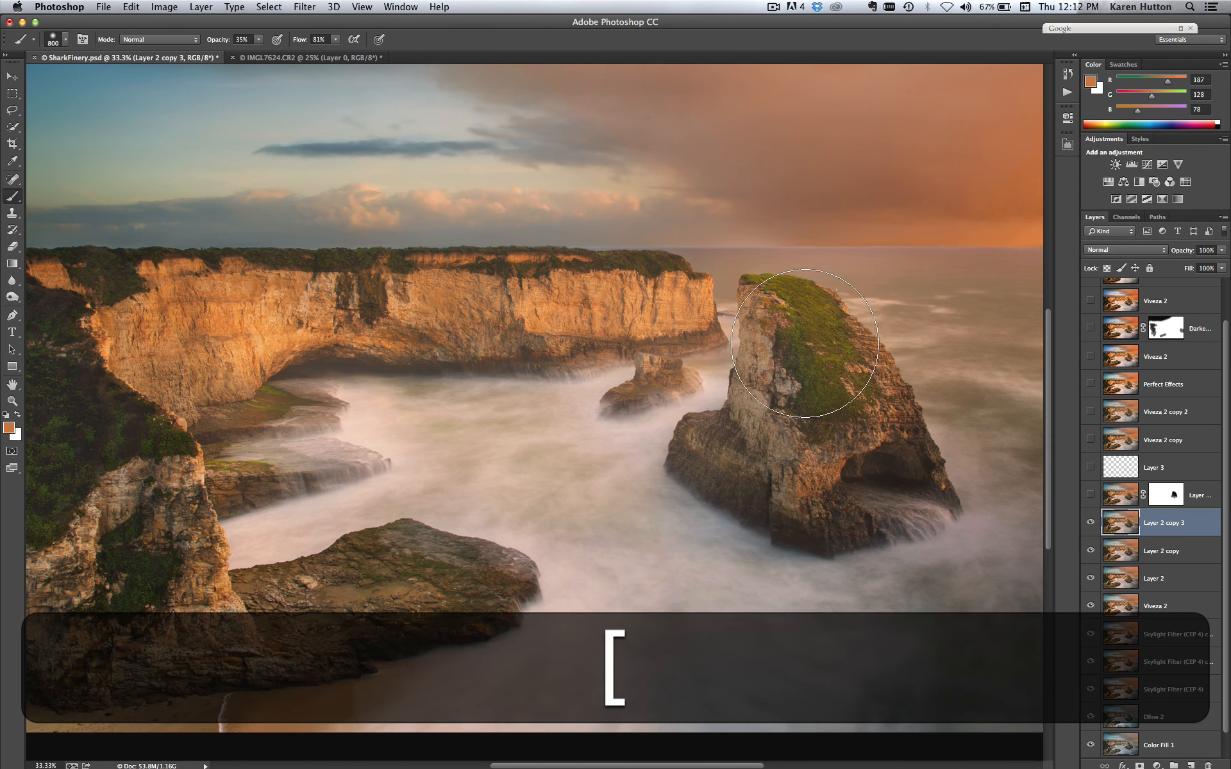
pyautogui.press(']')
pyautogui.press(']')
pyautogui.press(']')
pyautogui.press(']')
pyautogui.press(']')
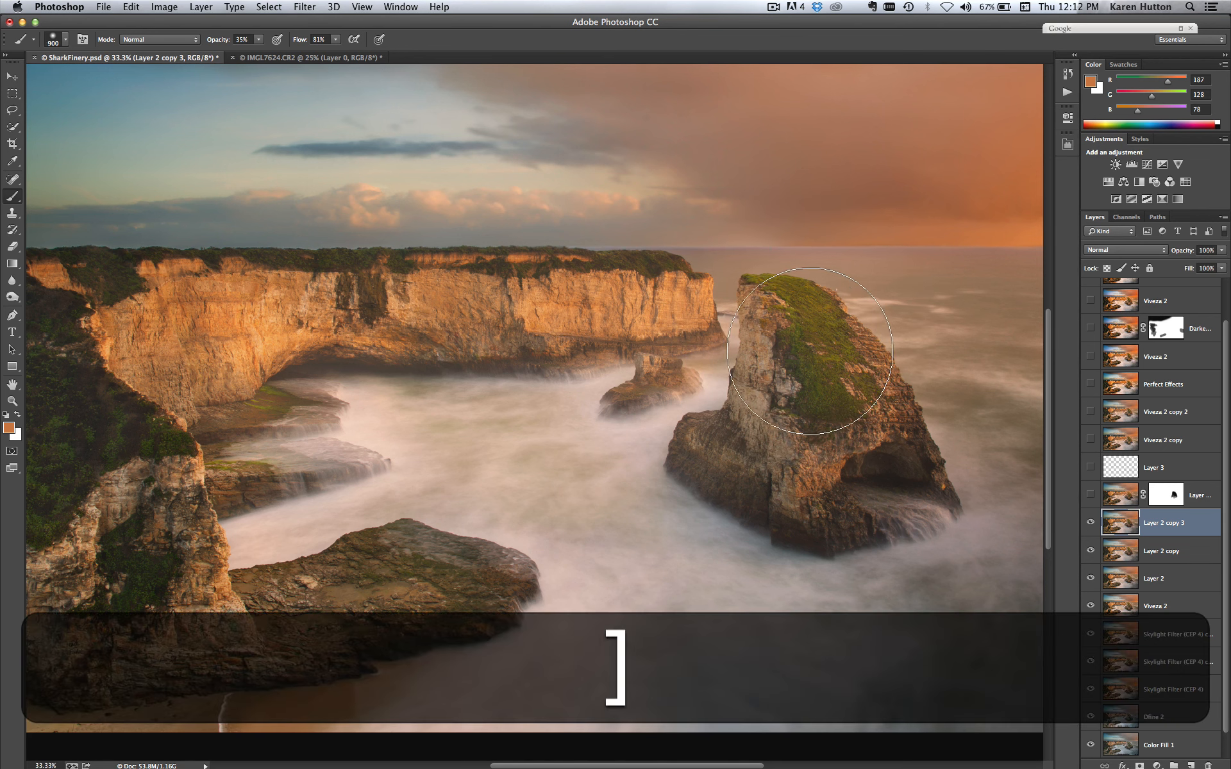
pyautogui.press('[')
pyautogui.press('[')
pyautogui.press('[')
pyautogui.press('[')
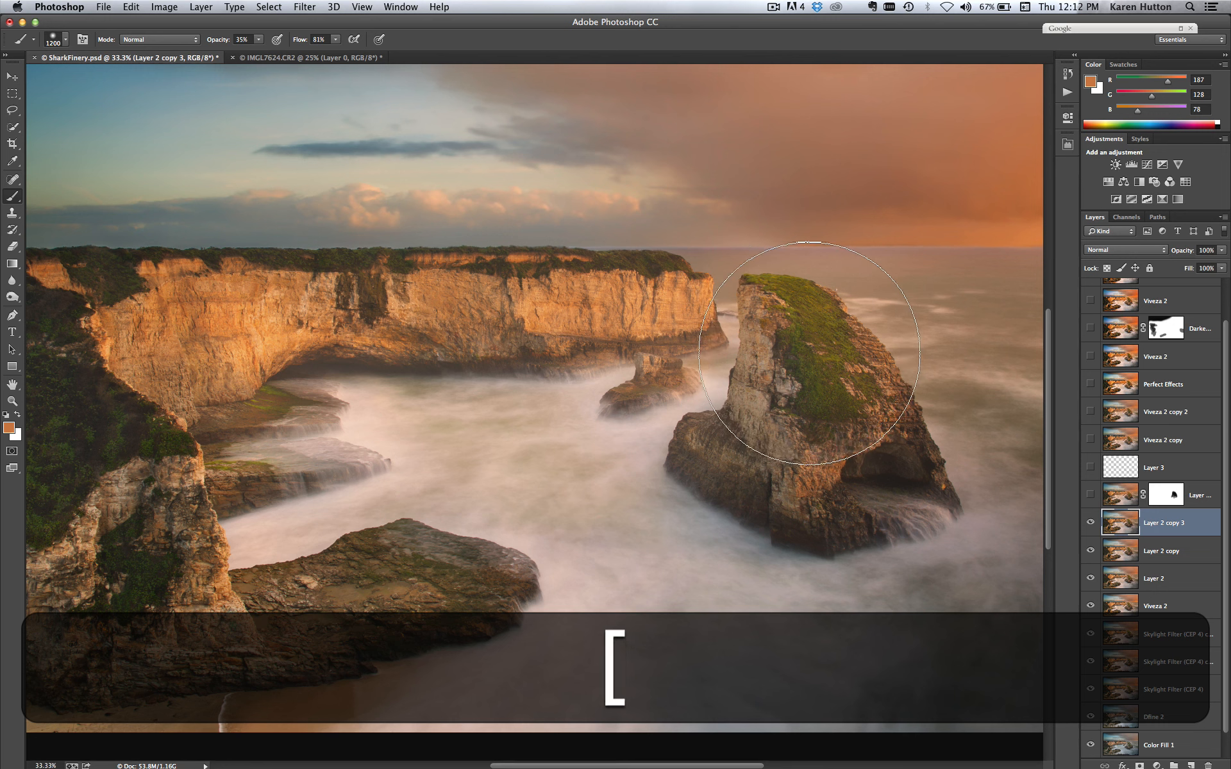
pyautogui.press(']')
pyautogui.press(']')
pyautogui.press(']')
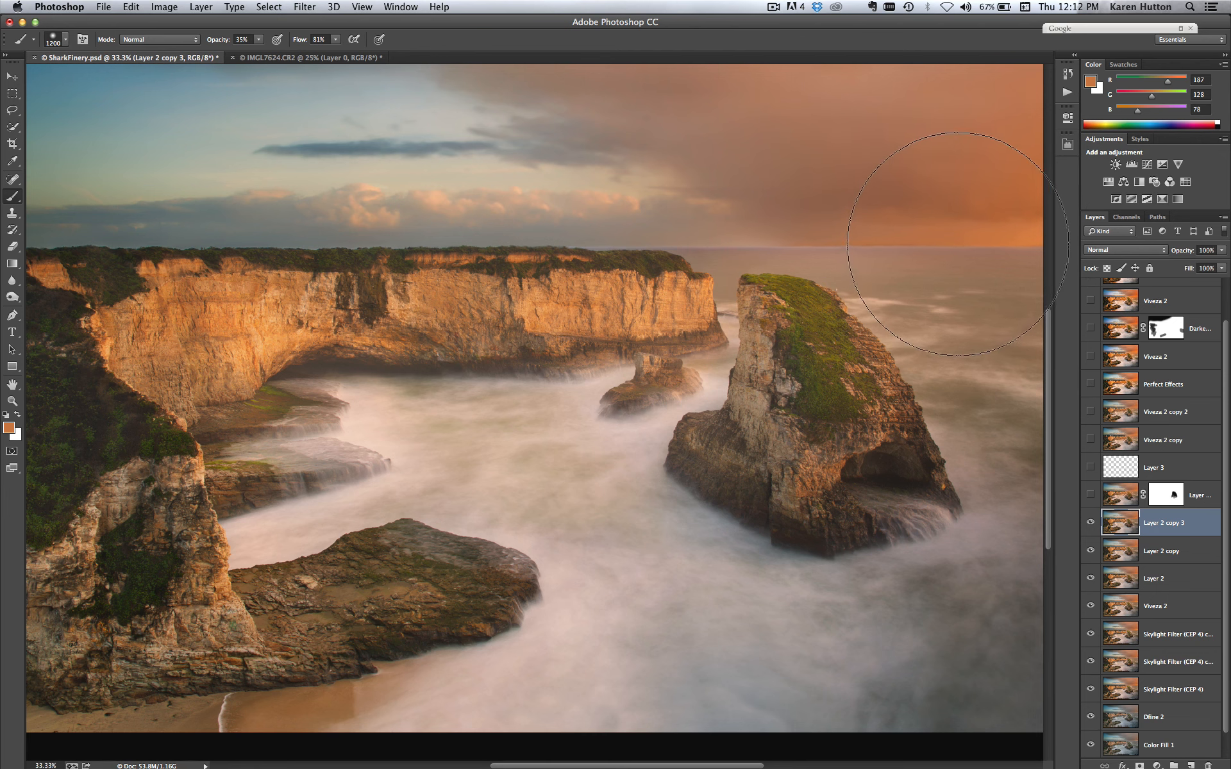
# Paint straight, translucent orange light strokes on Layer 2 copy 3 from the horizon across the sea stack to the water near the small rock
pyautogui.press('shift')
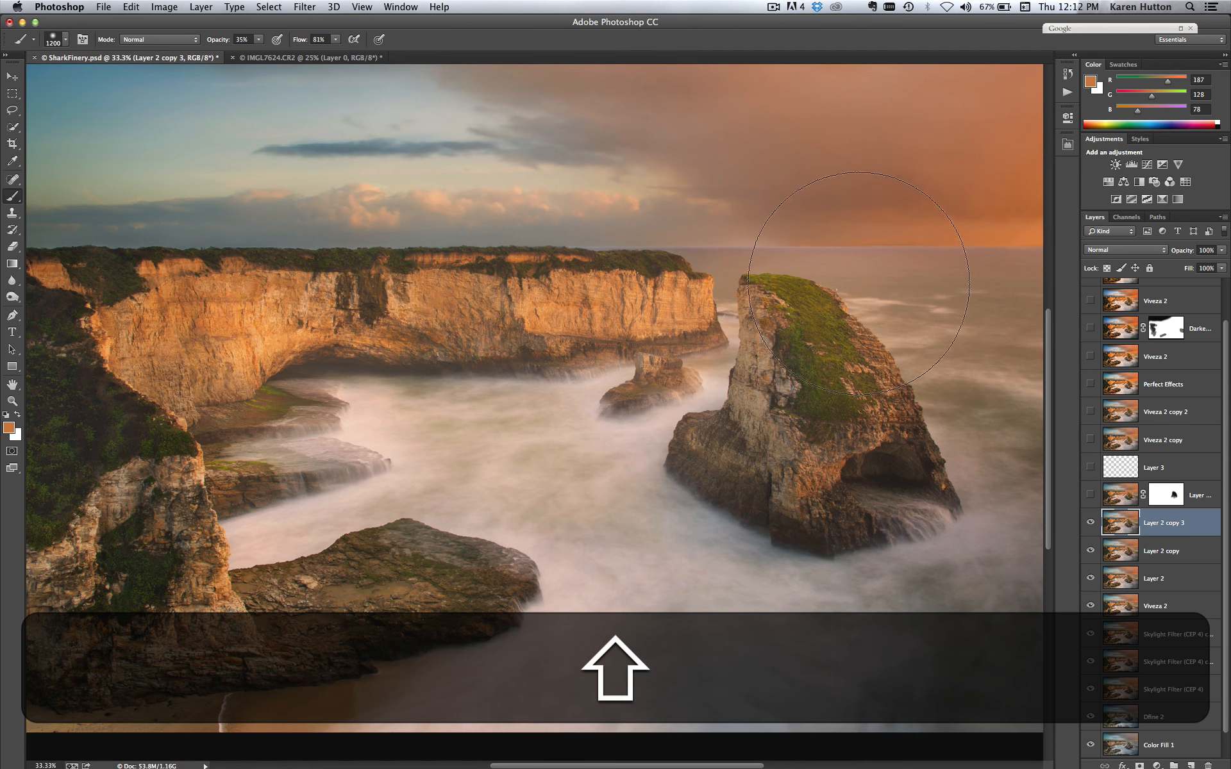
pyautogui.keyDown('shift'); pyautogui.click(600, 434); pyautogui.keyUp('shift')
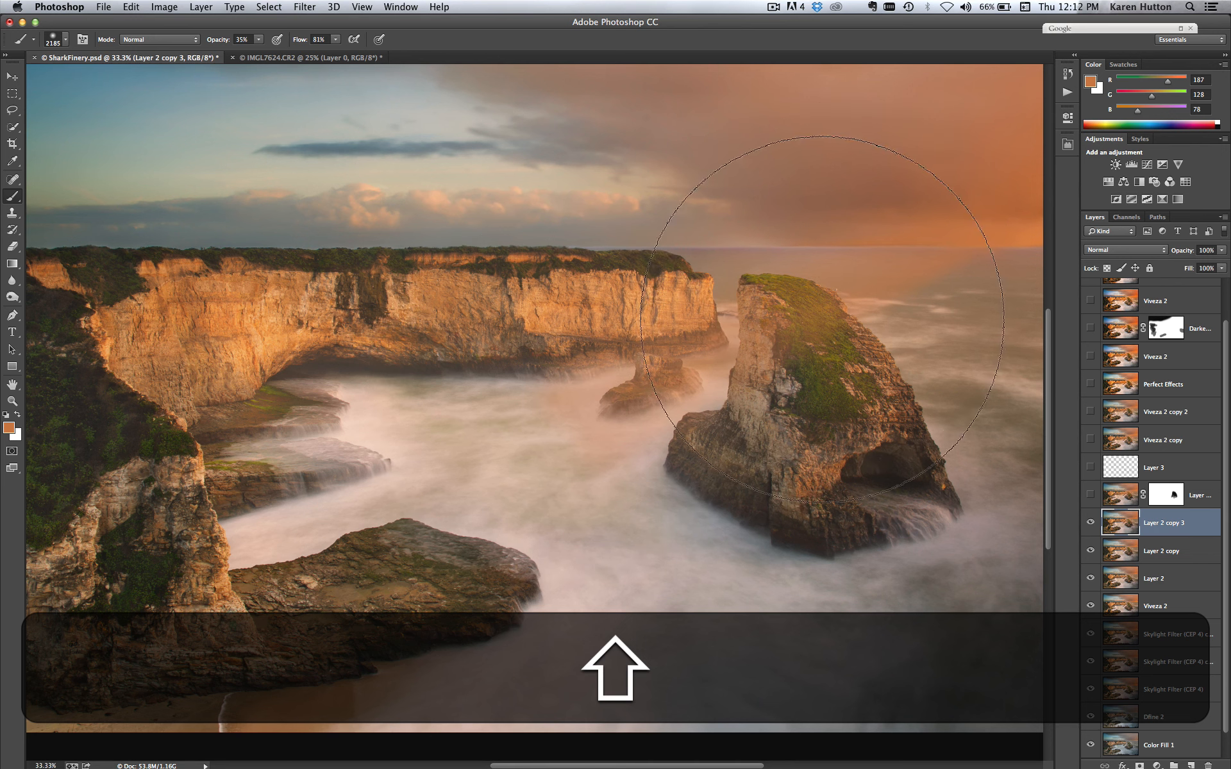
pyautogui.press('shift')
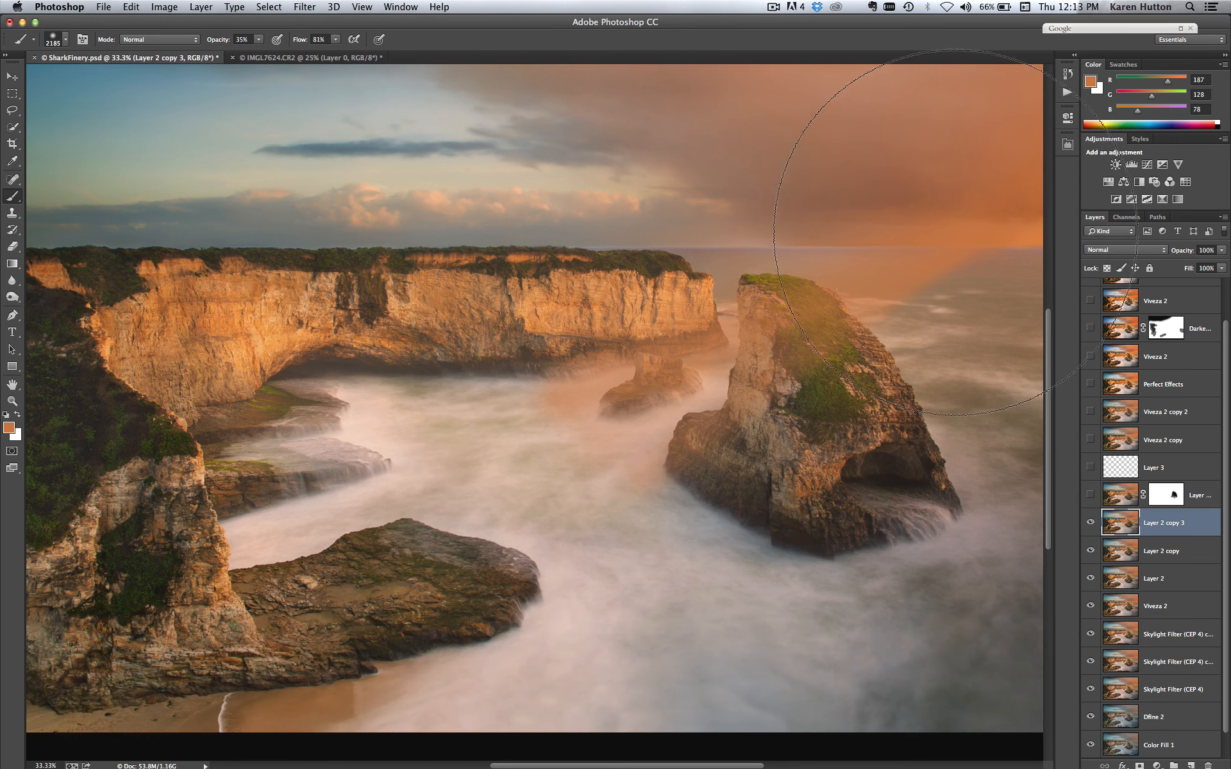
# Extend the straight, translucent orange light strokes on Layer 2 copy 3 between the cove below the cliff and the horizon beyond the sea stack
pyautogui.press('shift')
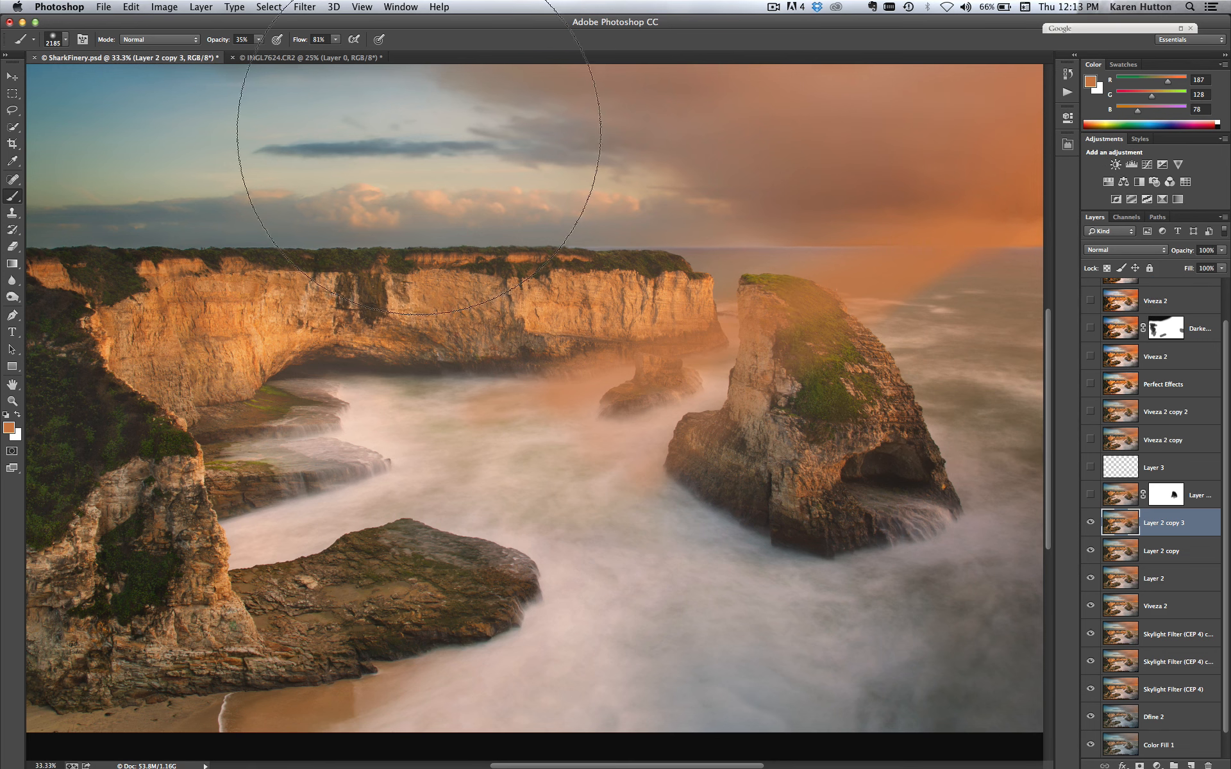
pyautogui.press('shift')
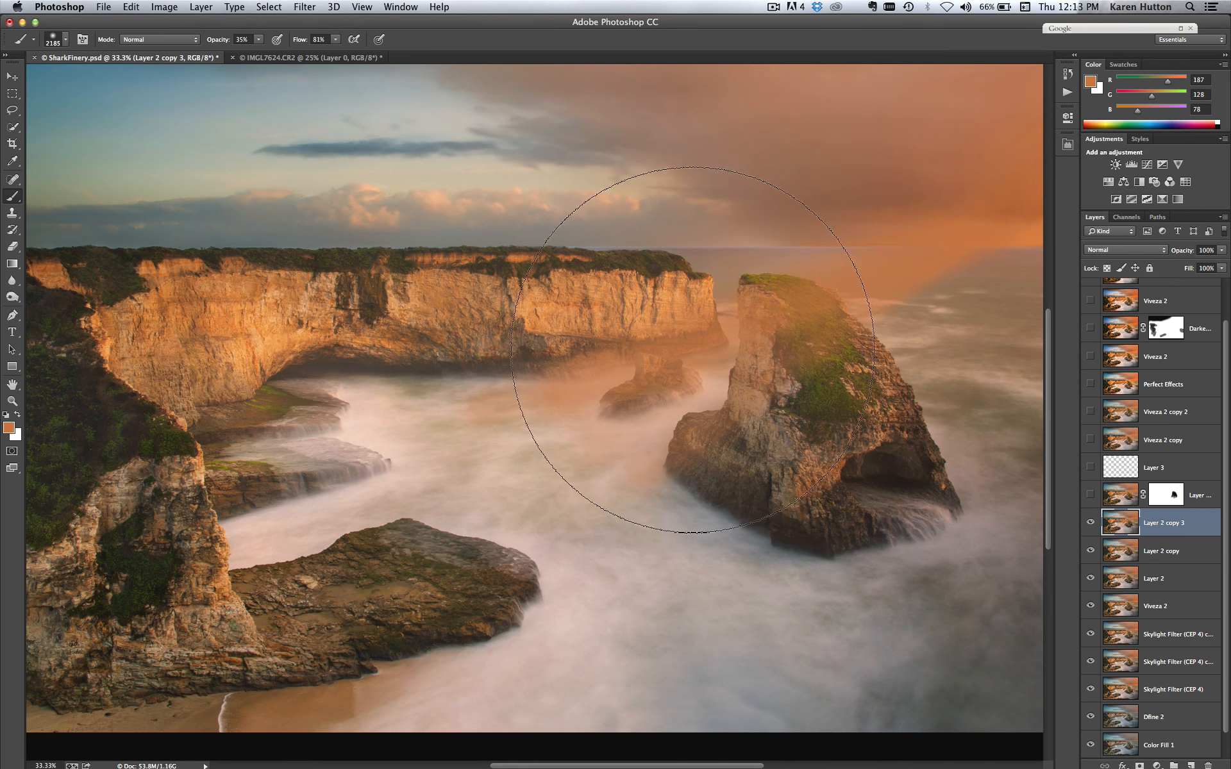
pyautogui.press('shift')
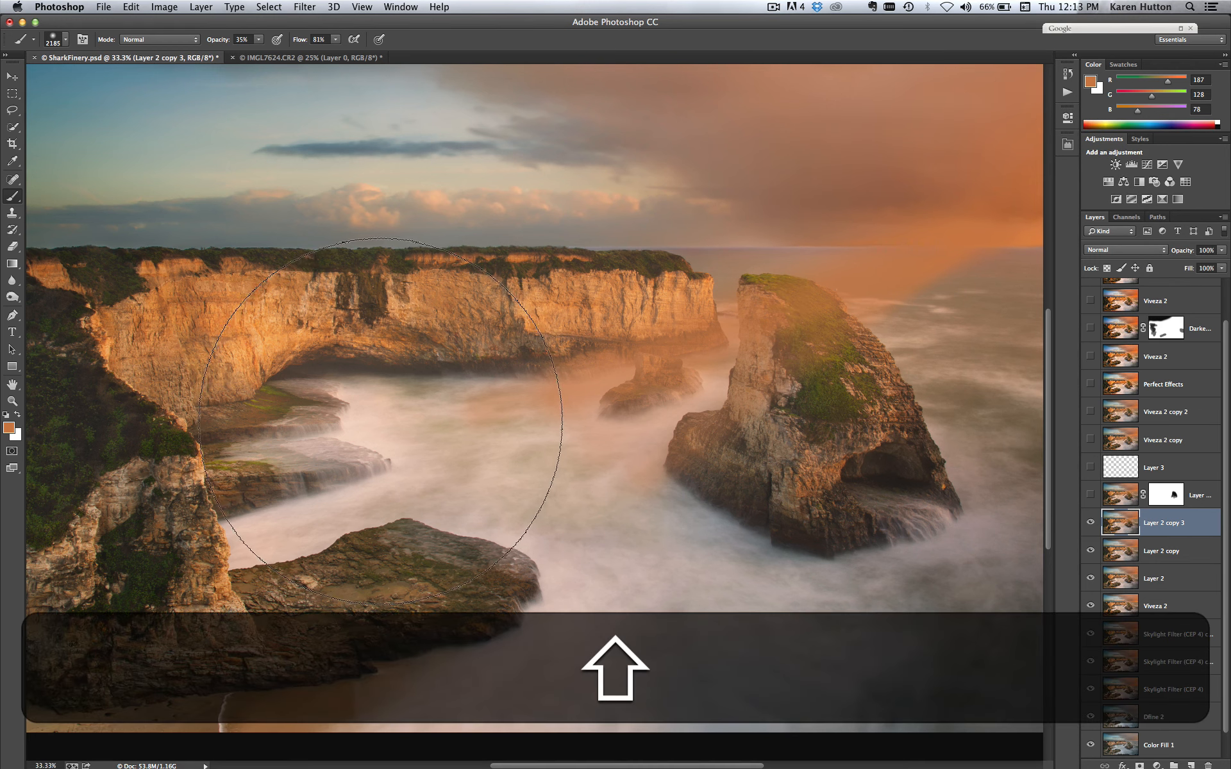
pyautogui.keyDown('shift'); pyautogui.click(1002, 233); pyautogui.keyUp('shift')
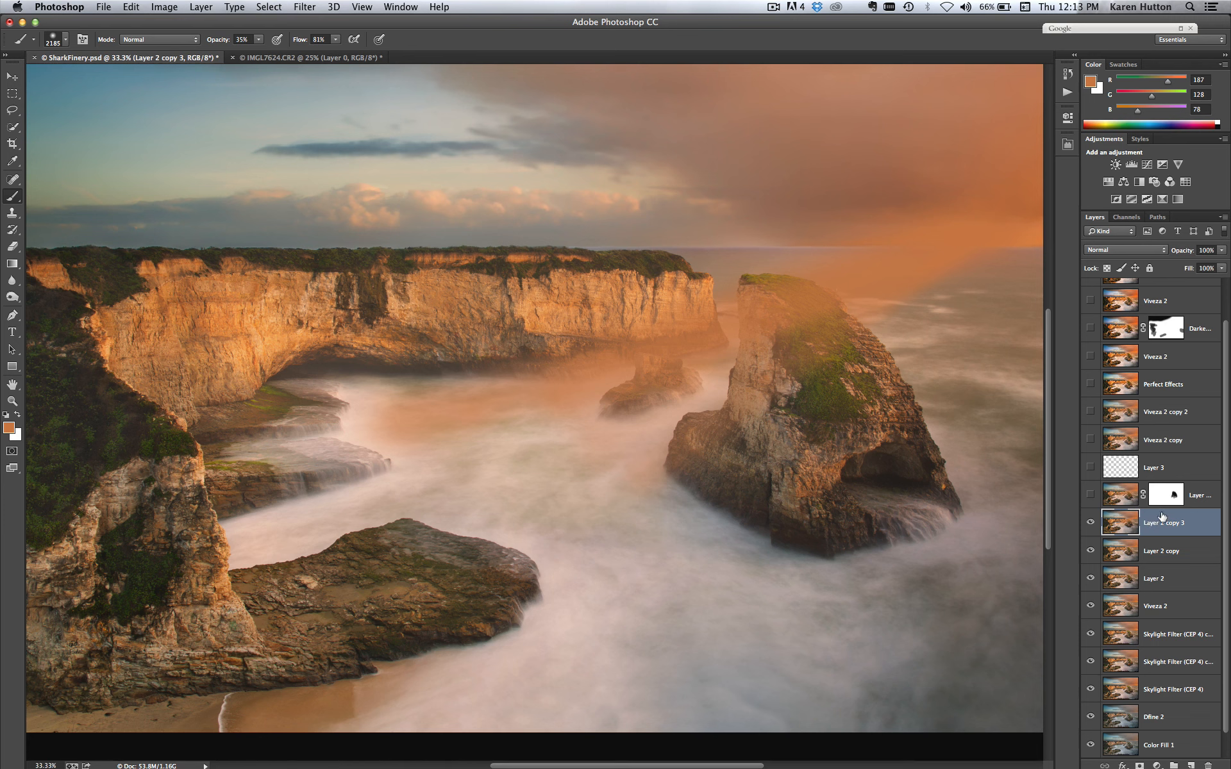
# Delete the demonstration layer Layer 2 copy 3 and show the masked layer directly above it, Layer 2 copy 2
pyautogui.press('BackSpace')
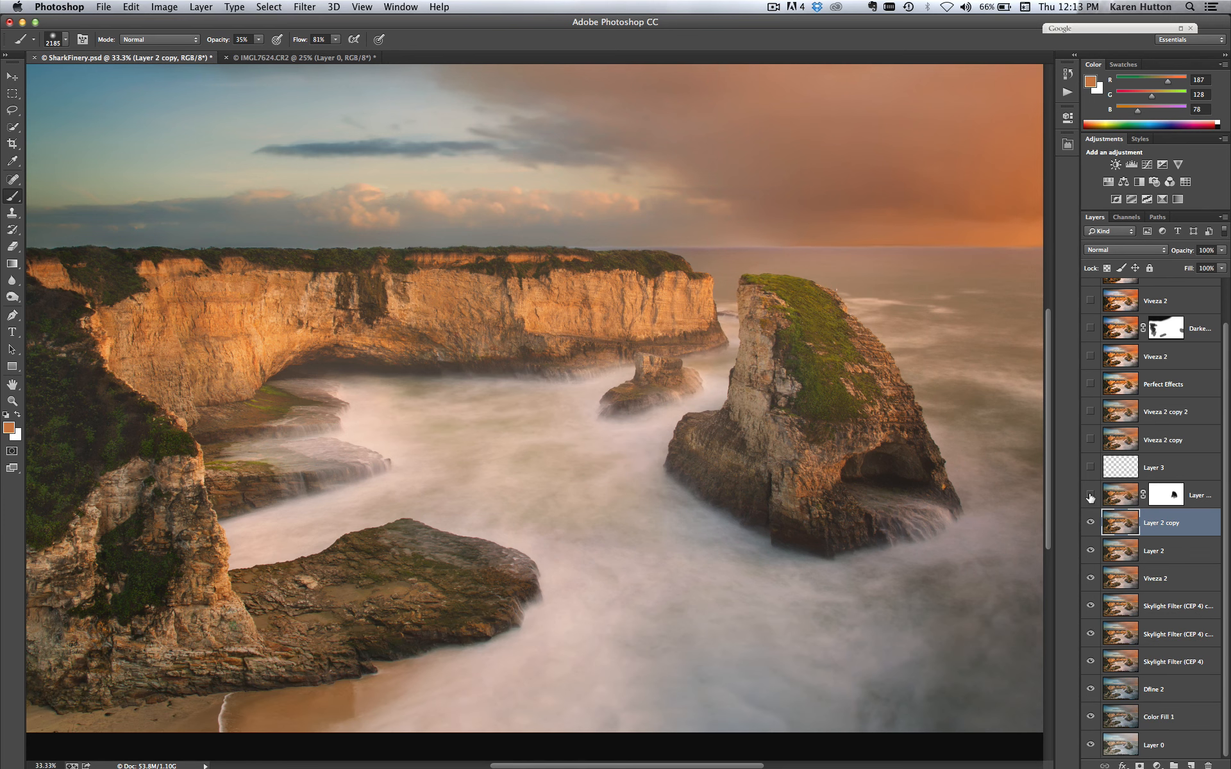
pyautogui.click(1091, 495)
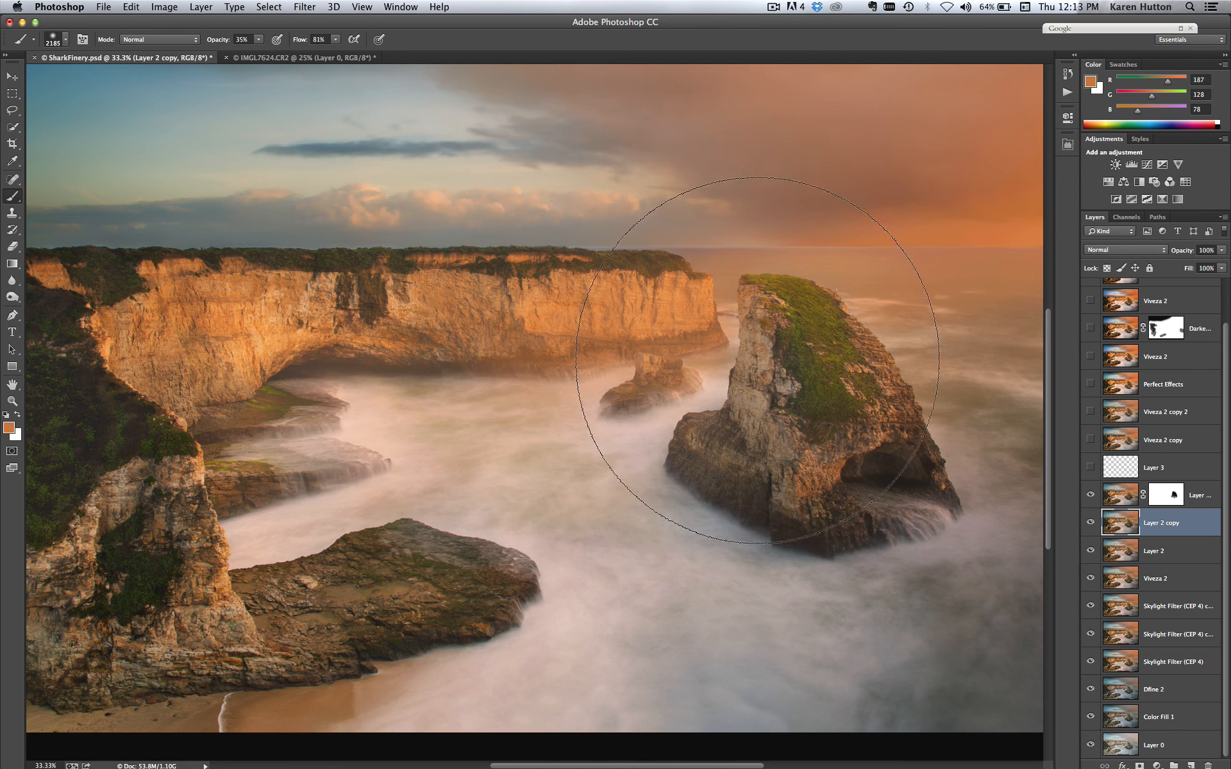
# Reduce the brush size to 1035 px, and disable and re-enable the mask of Layer 2 copy 2 to compare the sea stack
pyautogui.moveTo(771, 354)
pyautogui.mouseDown()
pyautogui.moveTo(591, 384)
pyautogui.moveTo(758, 349)
pyautogui.mouseUp()
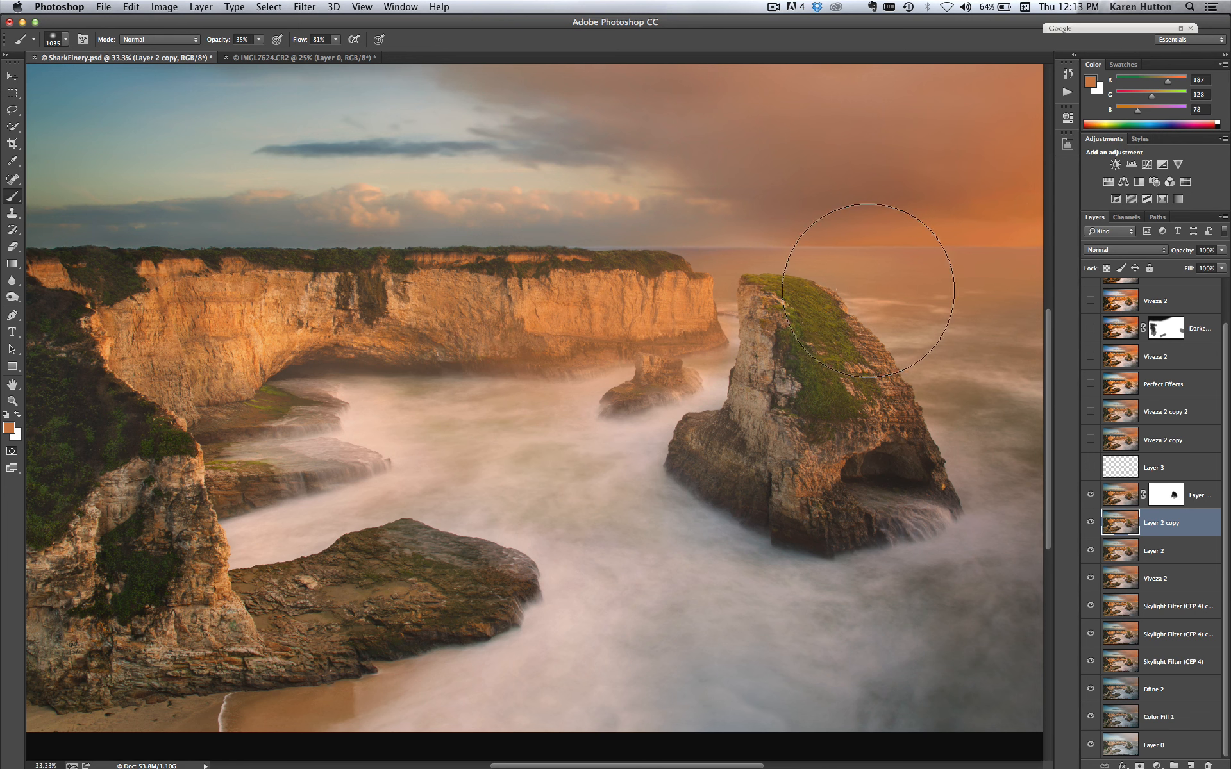
pyautogui.click(1145, 495)
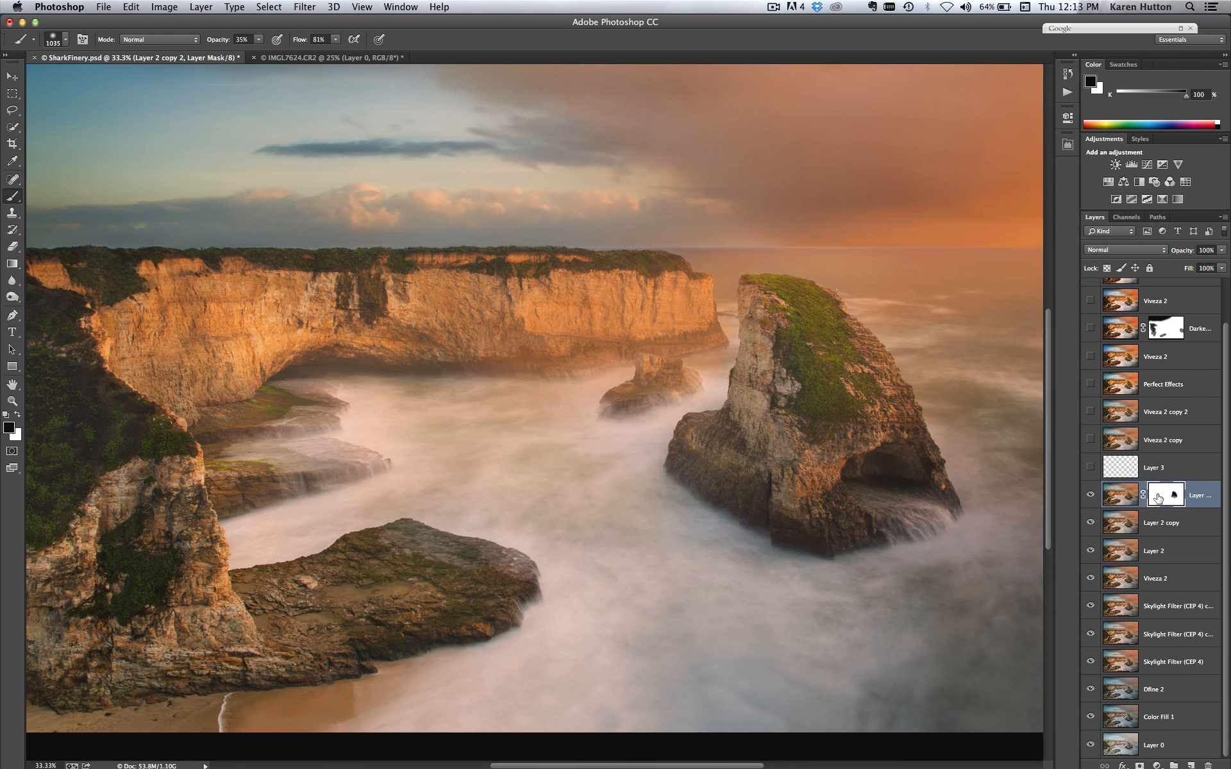
pyautogui.rightClick(1139, 497)
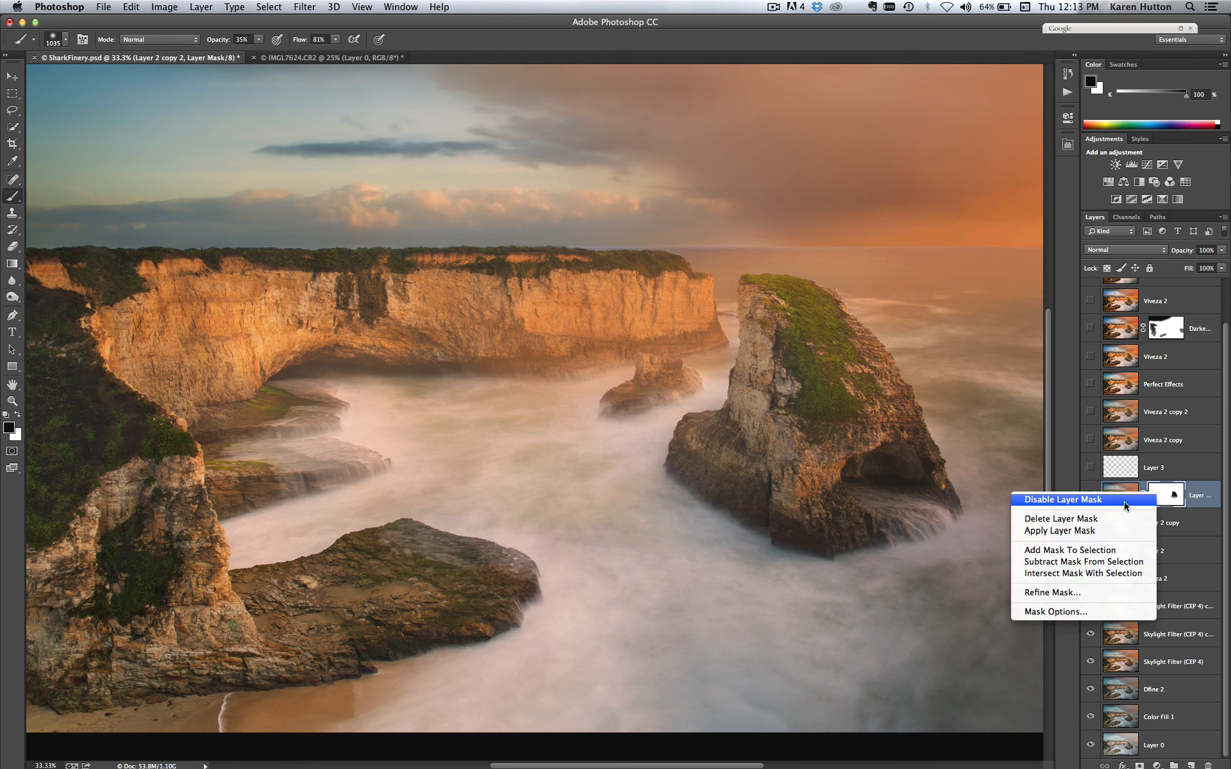
pyautogui.click(1104, 499)
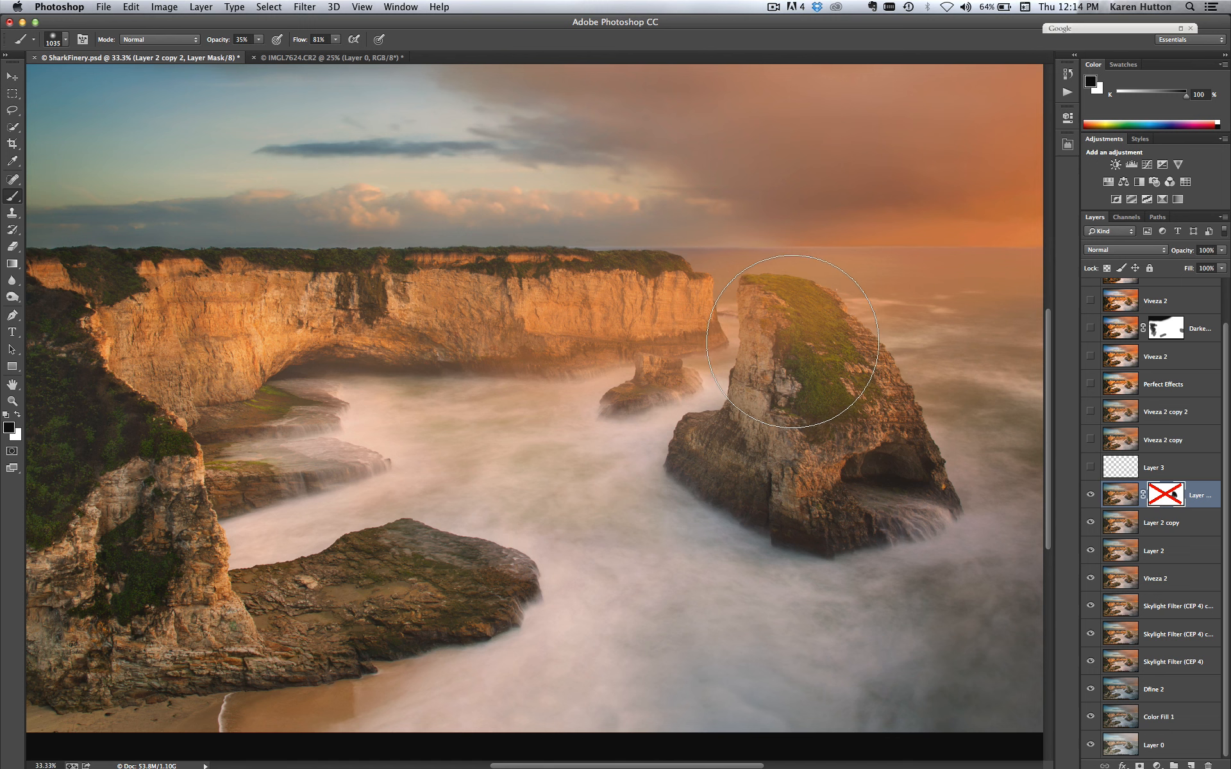
pyautogui.rightClick(1165, 492)
pyautogui.press('Escape')
pyautogui.rightClick(1165, 495)
pyautogui.click(1123, 497)
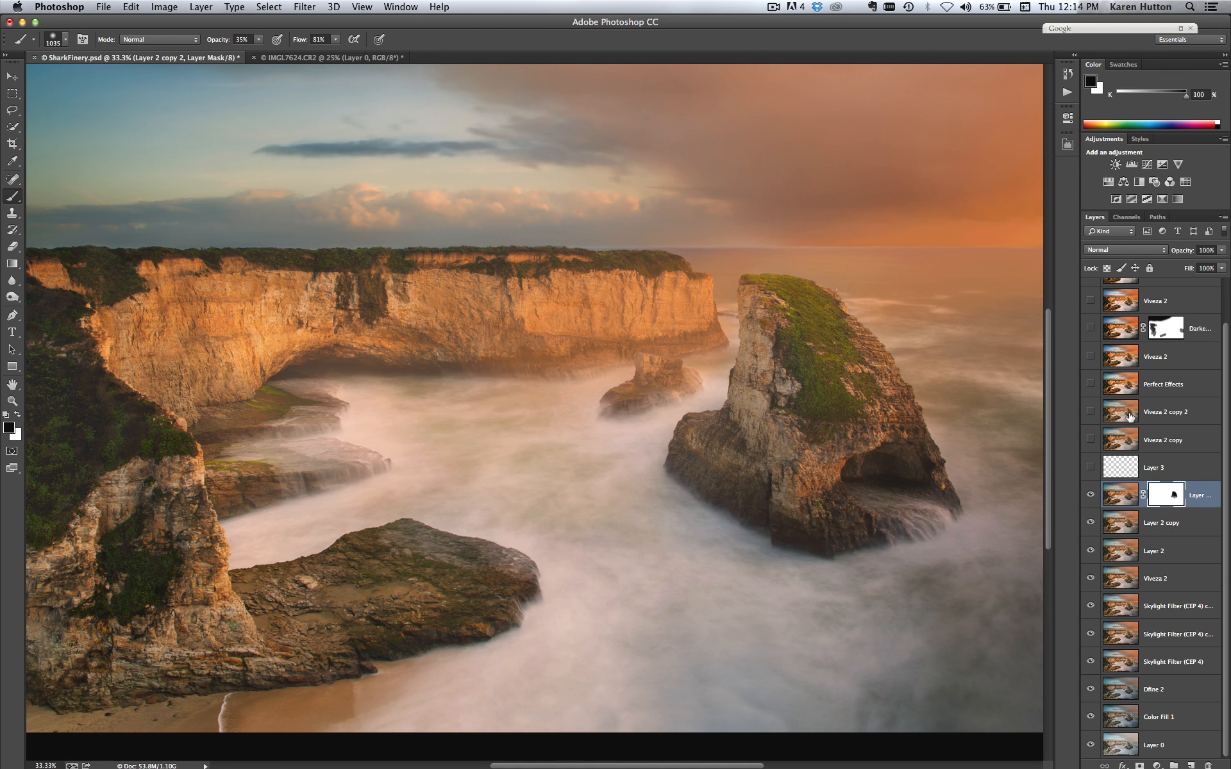
# Show and select Layer 3, switching its visibility off and on to compare its effect, and leave it visible
pyautogui.click(1091, 466)
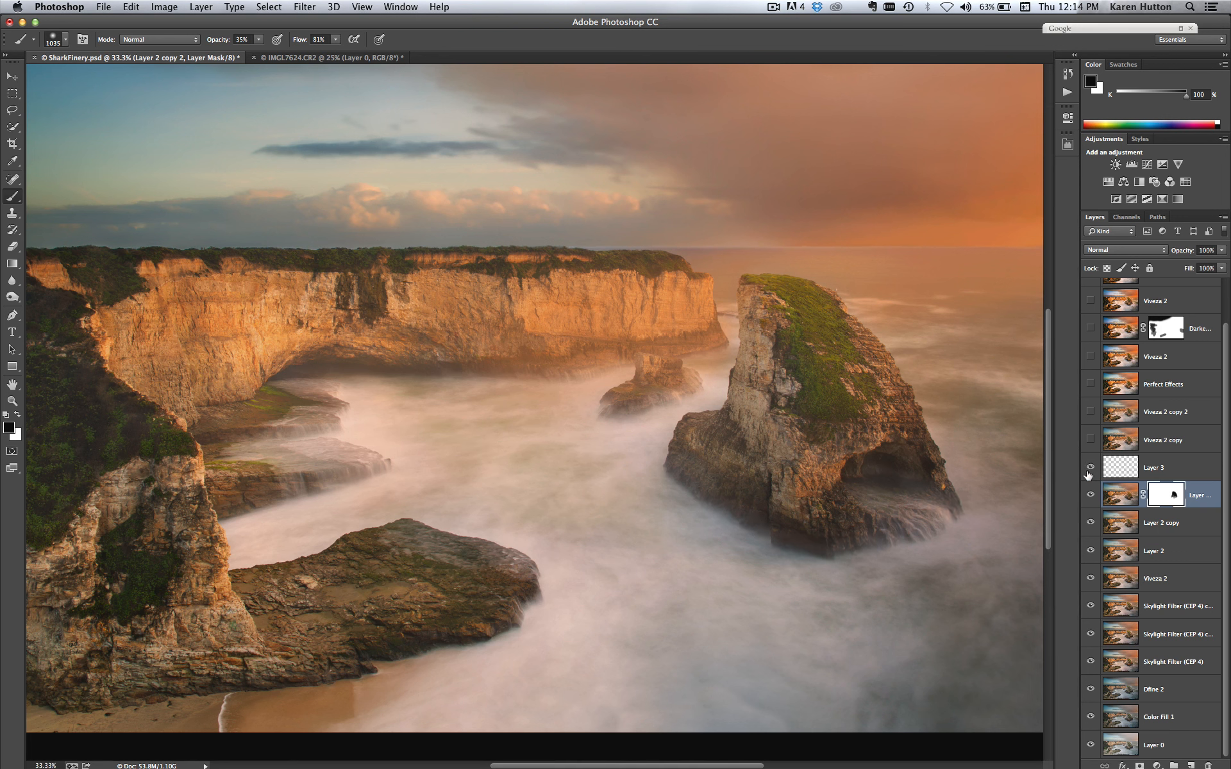
pyautogui.click(1090, 468)
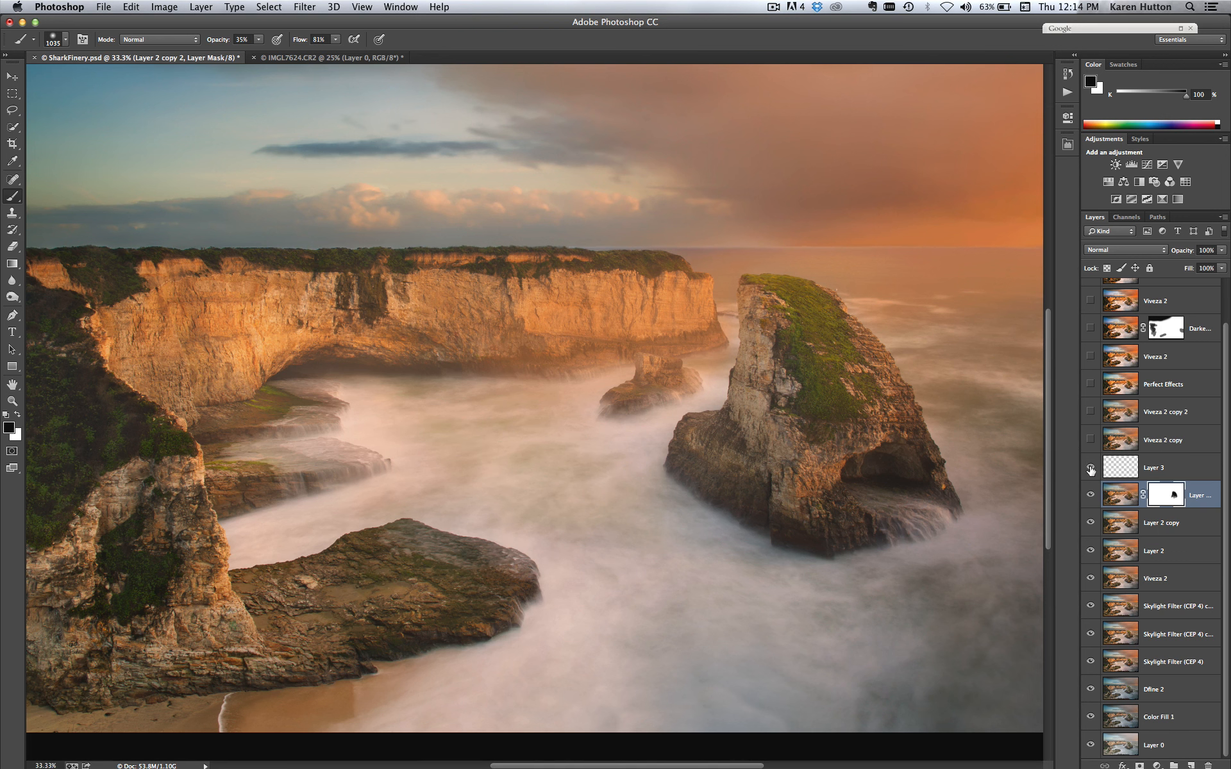
pyautogui.click(1091, 468)
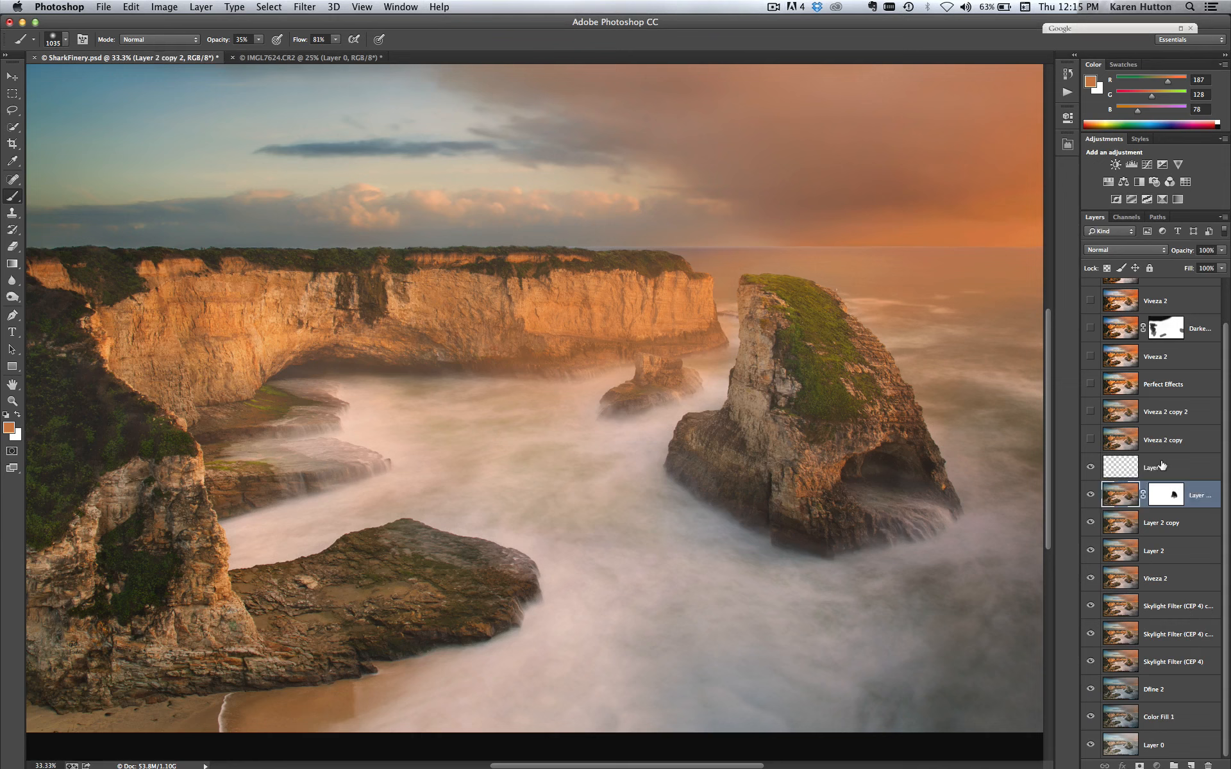
pyautogui.click(1106, 473)
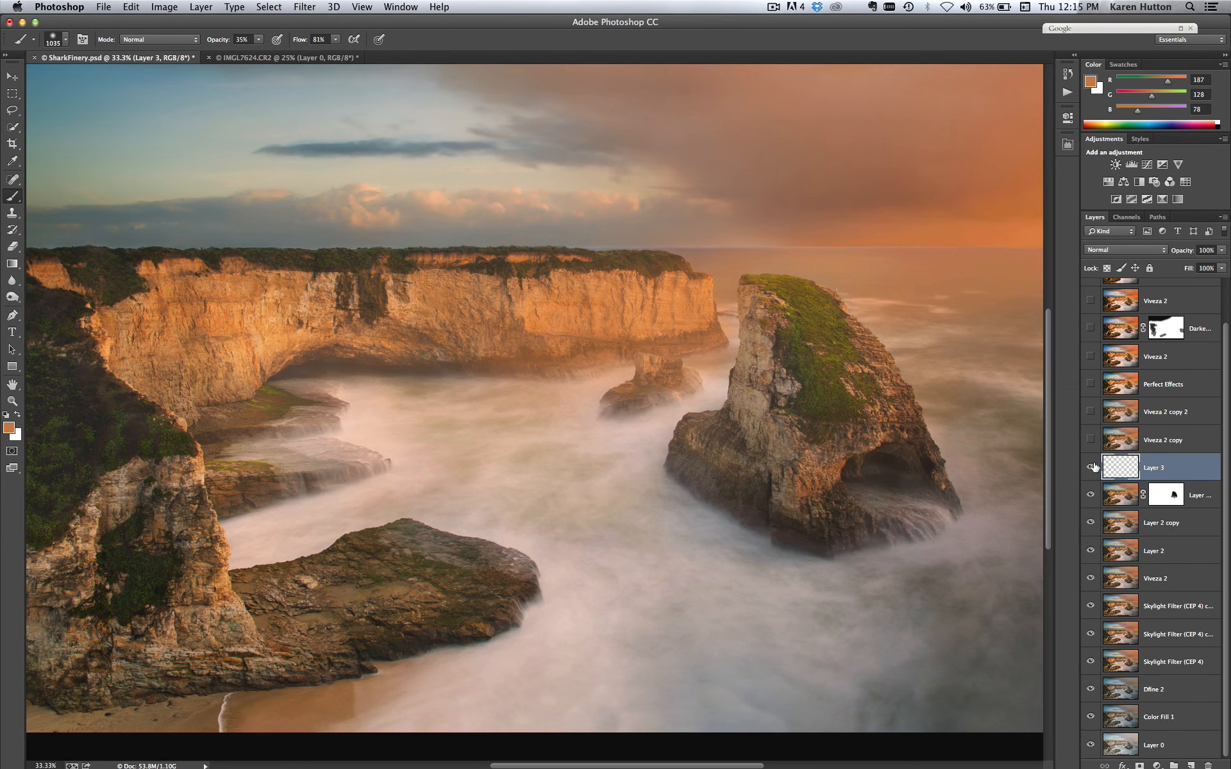
pyautogui.click(1092, 468)
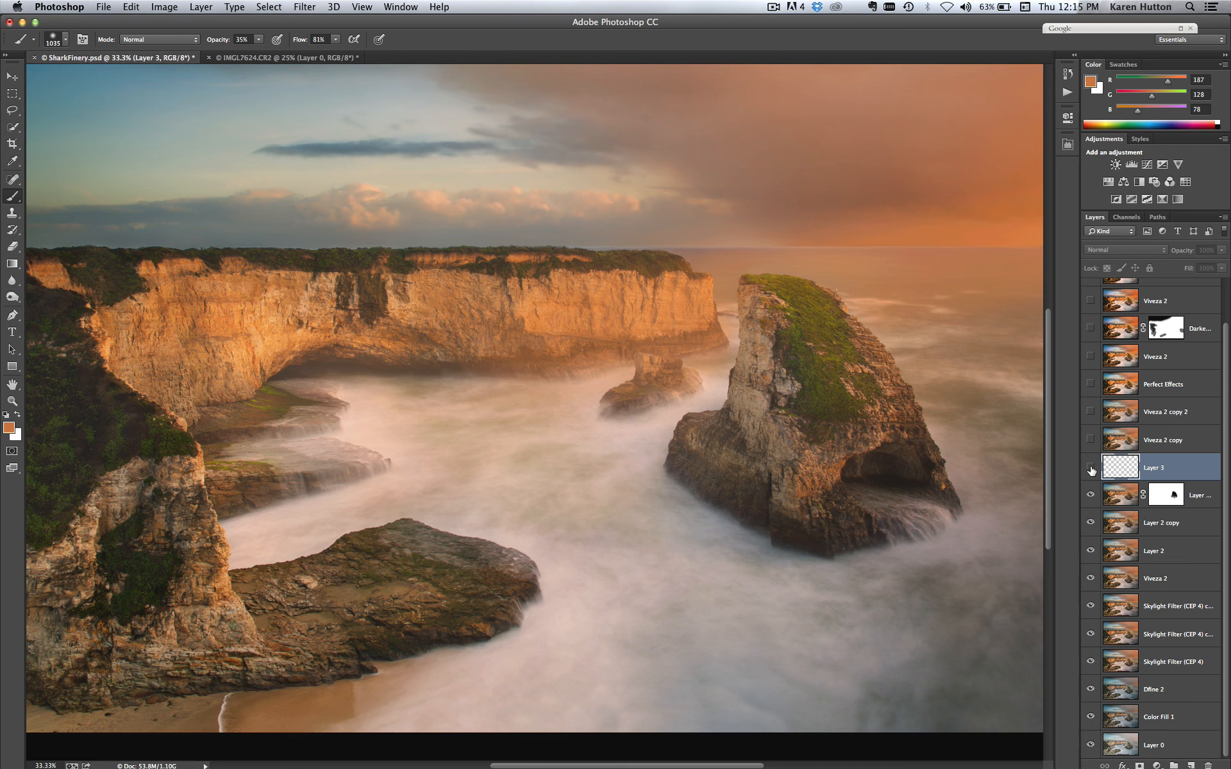
pyautogui.click(1091, 467)
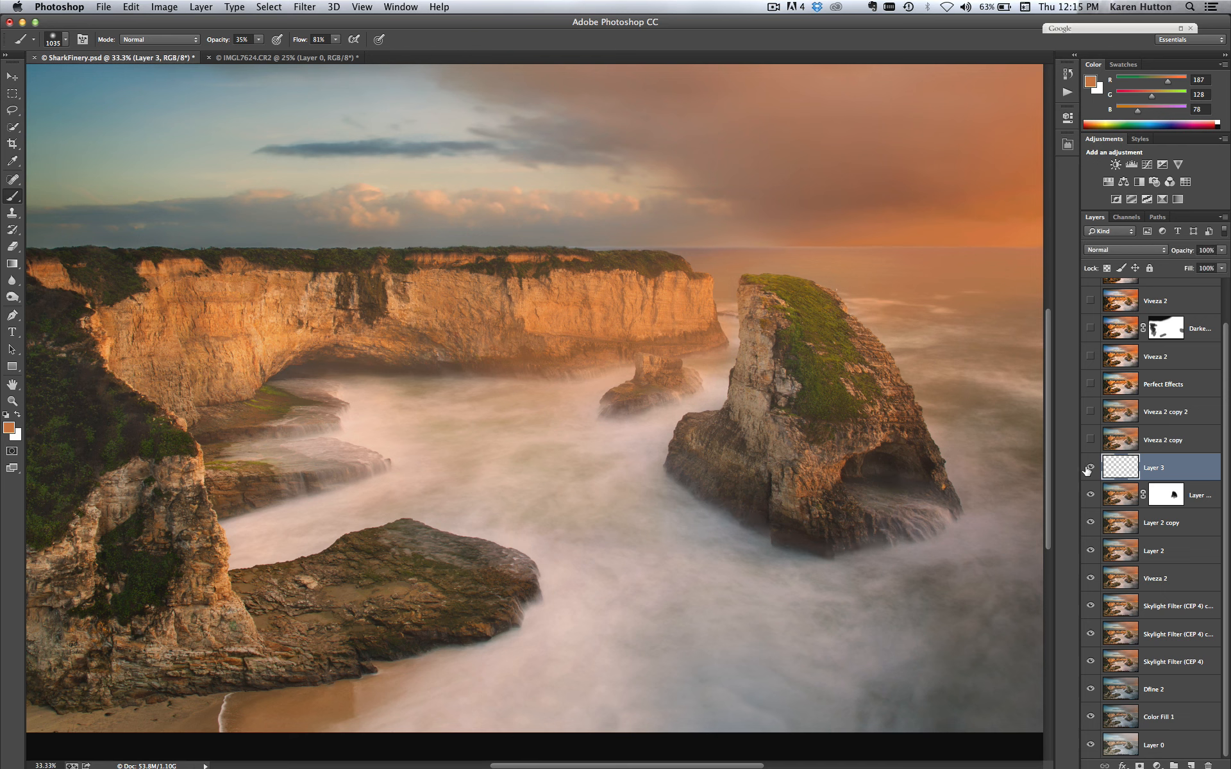
# Sample the pinkish grey mist beside the sea stack's base as the painting colour, RGB 157, 143, 142
pyautogui.hotkey('alt', 'shift')
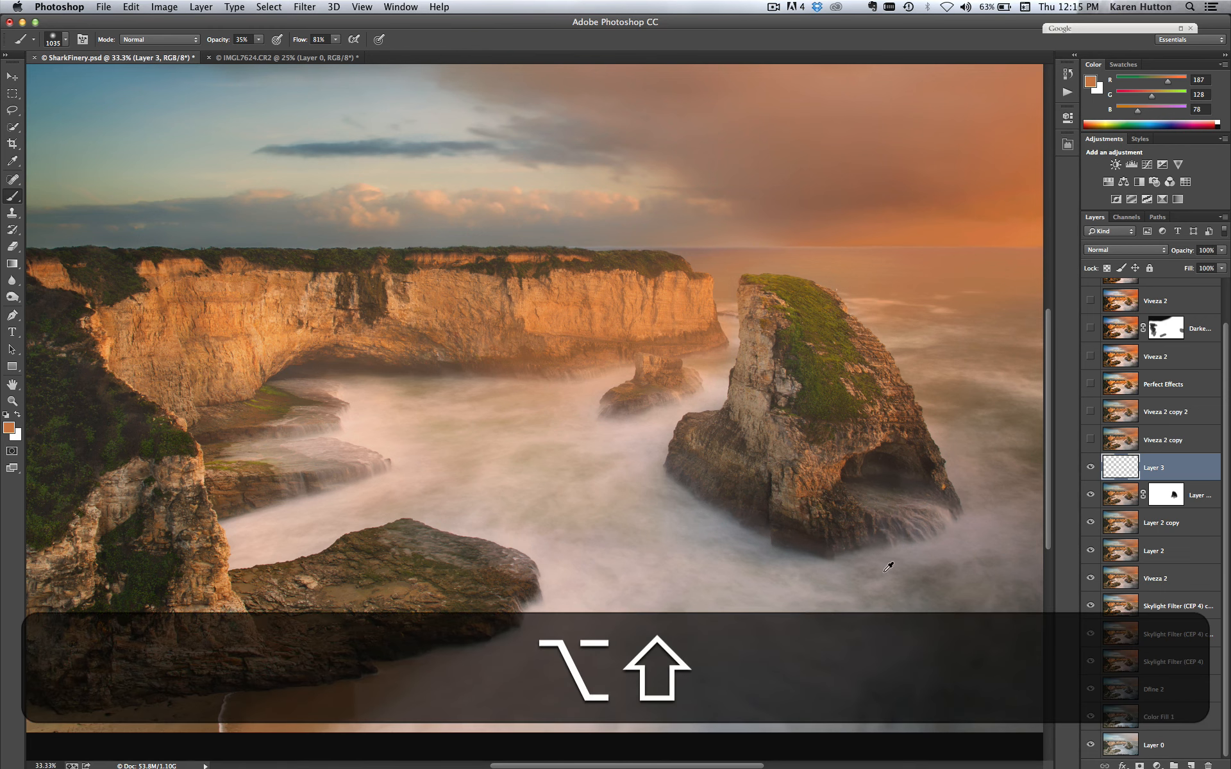
pyautogui.keyDown('alt'); pyautogui.click(944, 546); pyautogui.keyUp('alt')
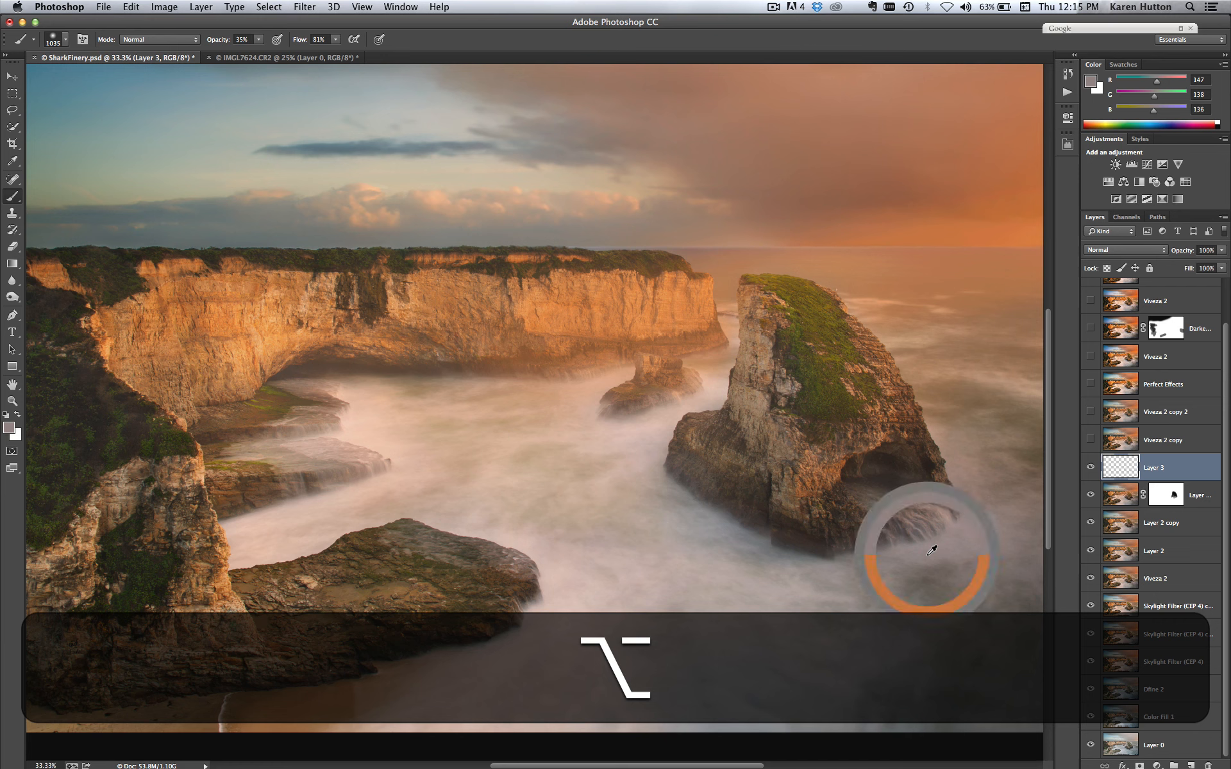
pyautogui.keyDown('alt'); pyautogui.click(958, 527); pyautogui.keyUp('alt')
pyautogui.keyDown('alt'); pyautogui.click(956, 525); pyautogui.keyUp('alt')
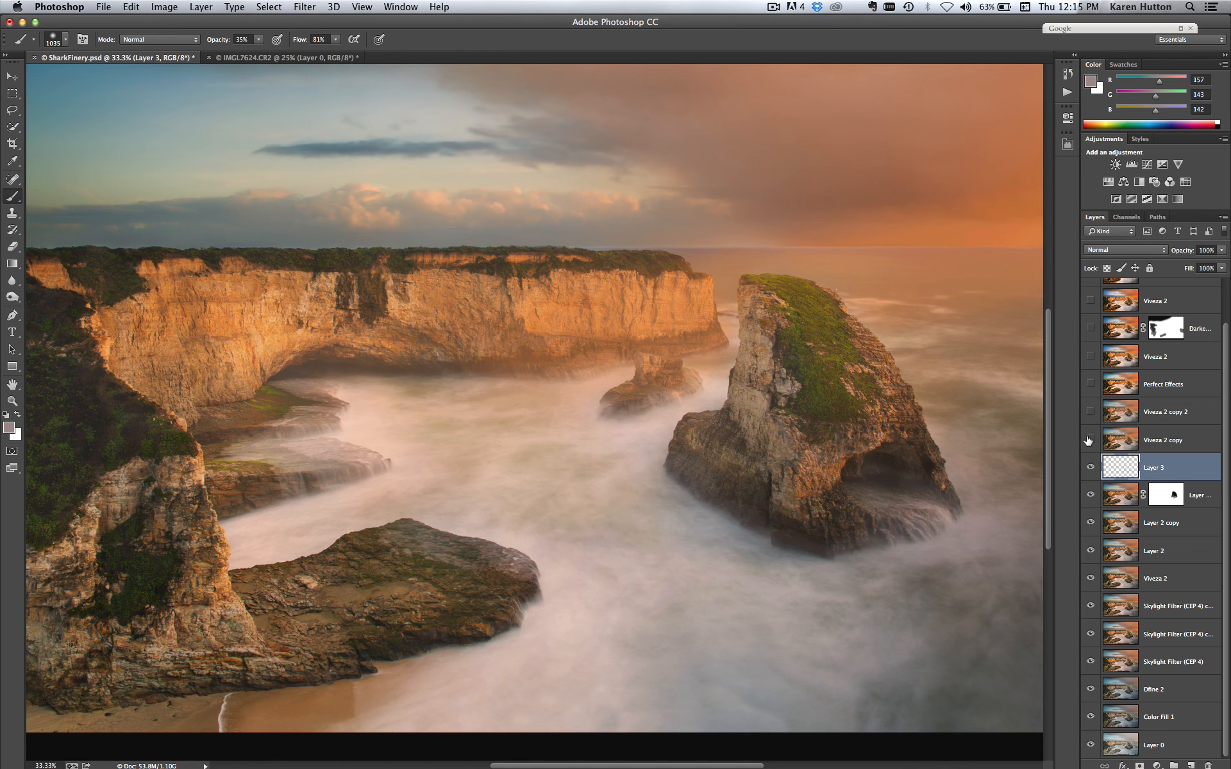
# Show the Viveza 2 copy layer, switching it off and on once to compare it over the scene
pyautogui.click(1090, 439)
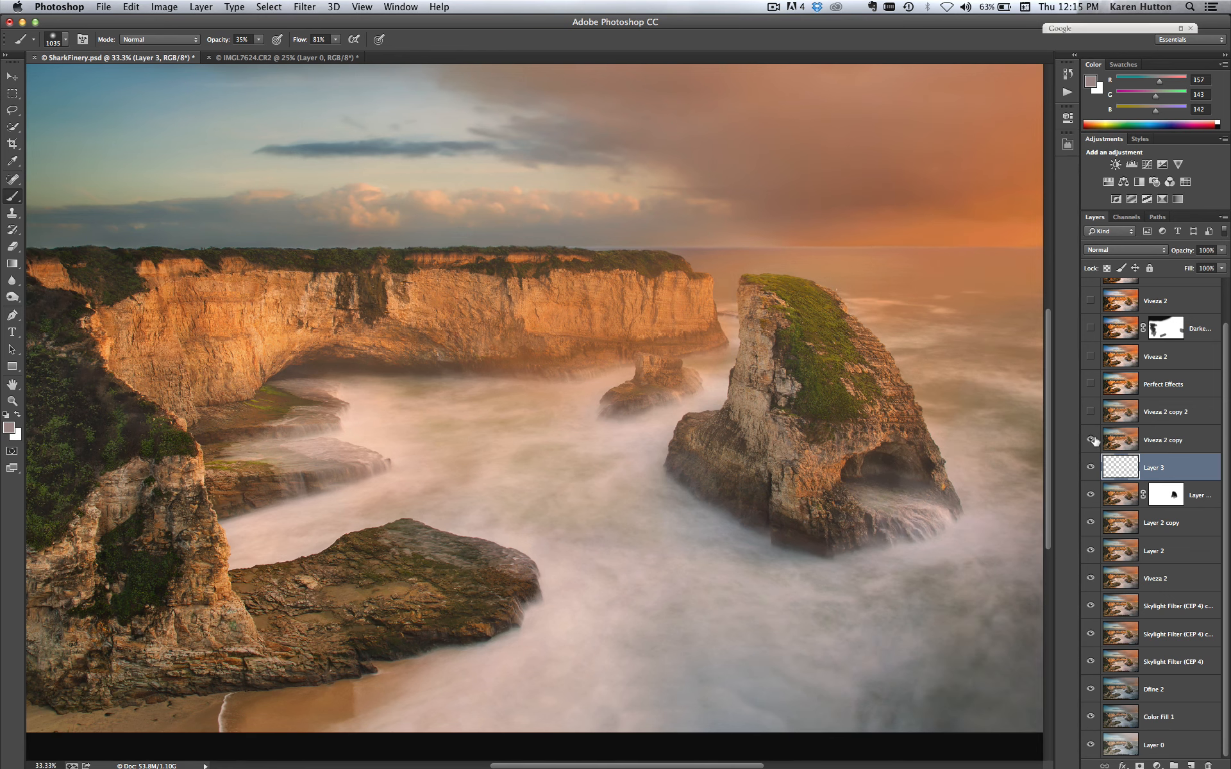
pyautogui.click(1090, 439)
pyautogui.click(1091, 440)
# Inspect the sea stack's cave and cascading water at 100% with the Viveza 2 copy layer hidden and shown again
pyautogui.press('z')
pyautogui.click(929, 527)
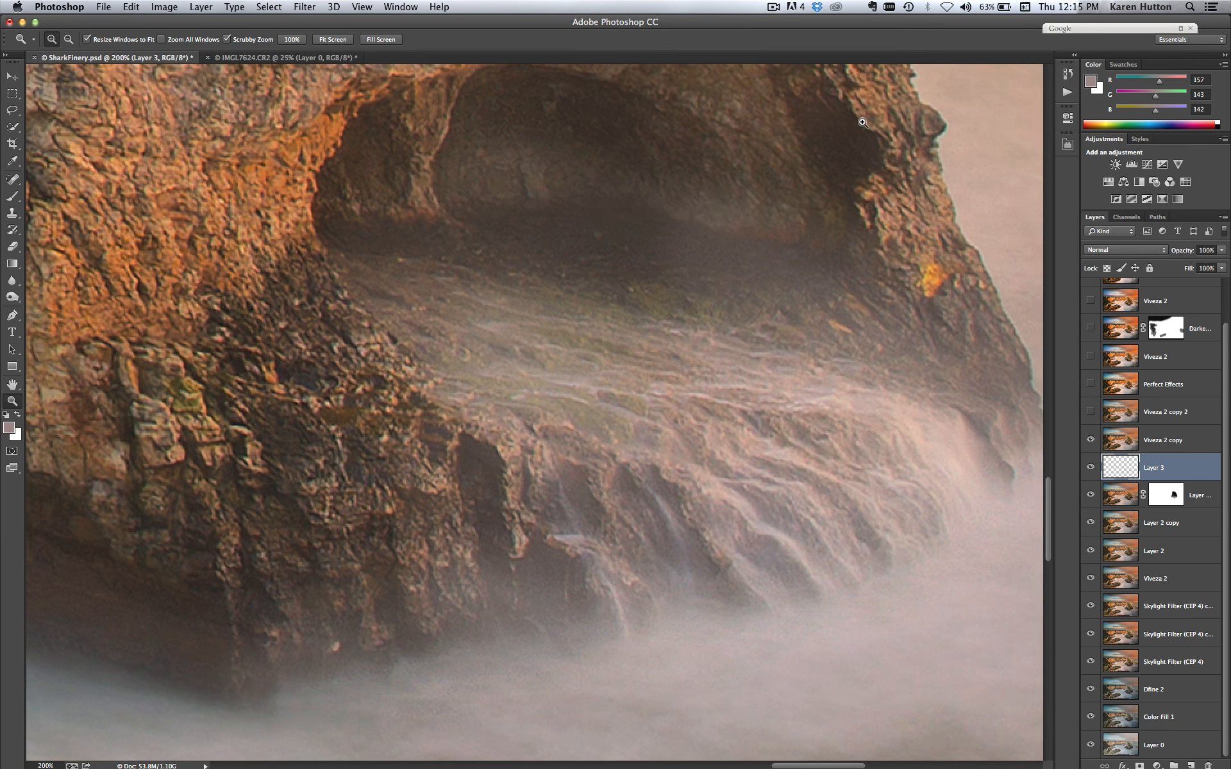
pyautogui.press('super+minus')
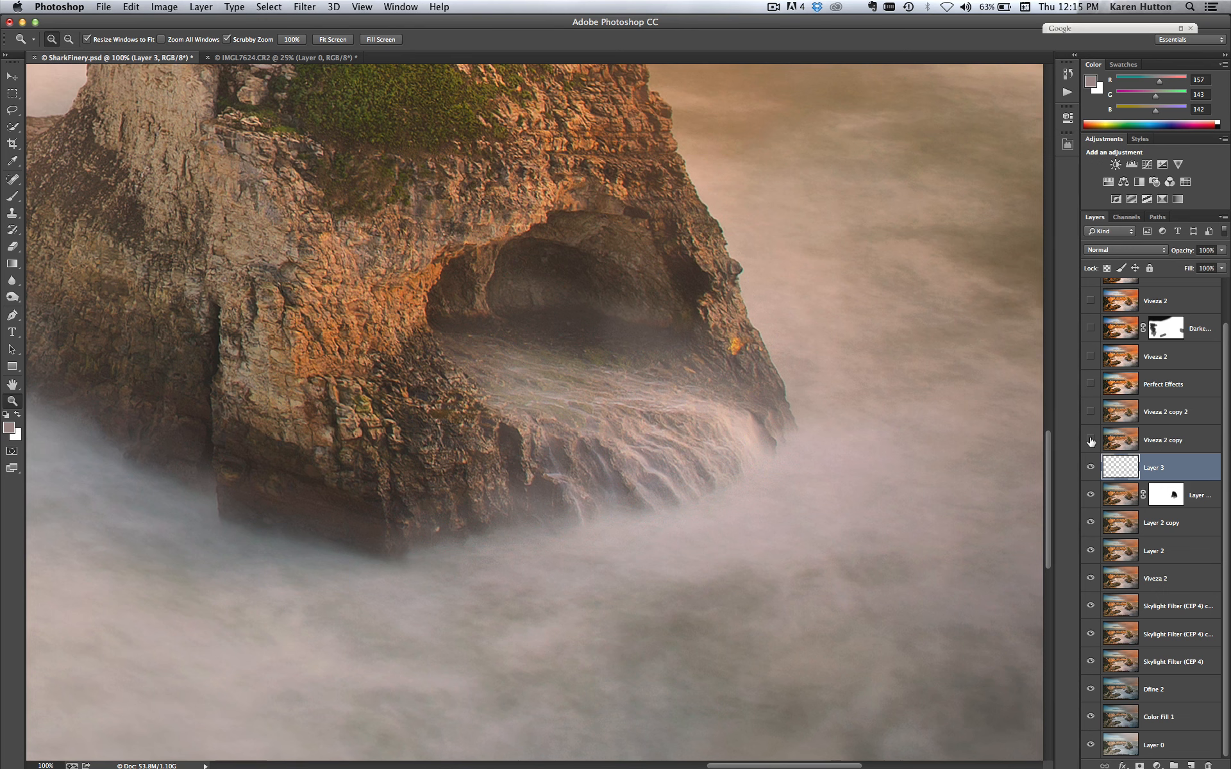
pyautogui.click(1090, 441)
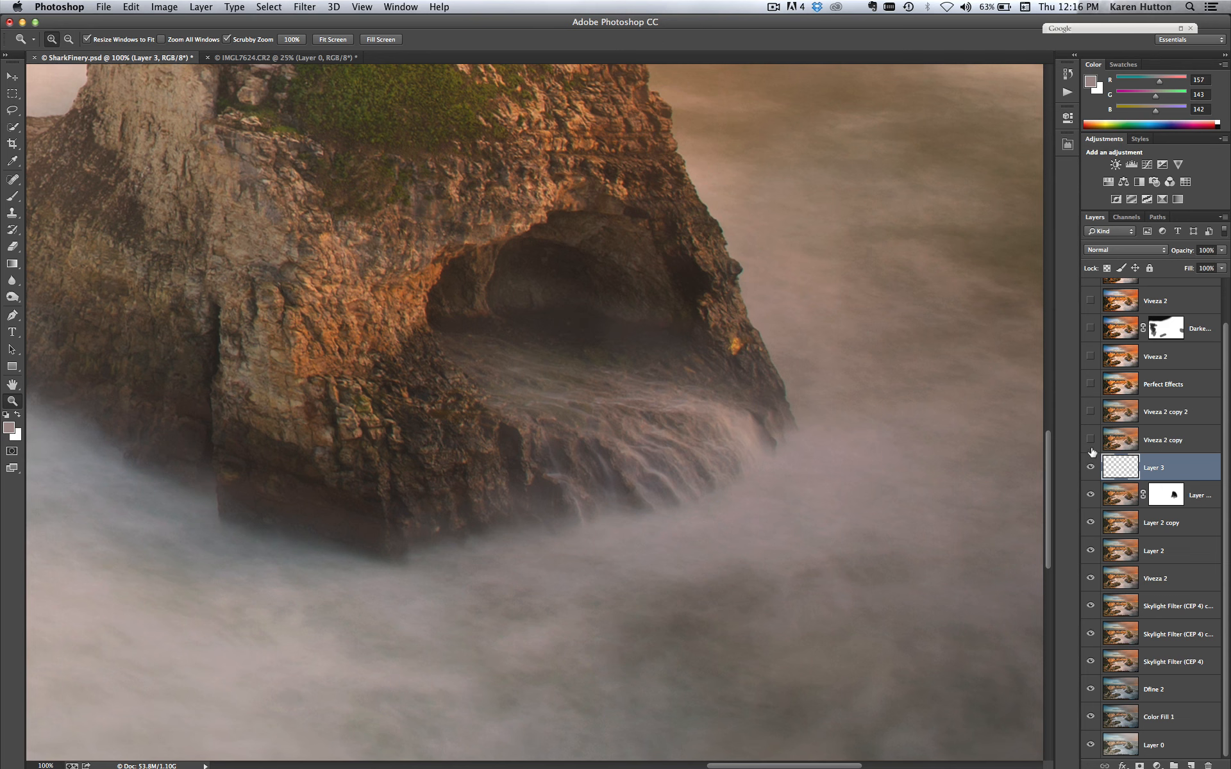
pyautogui.click(1090, 440)
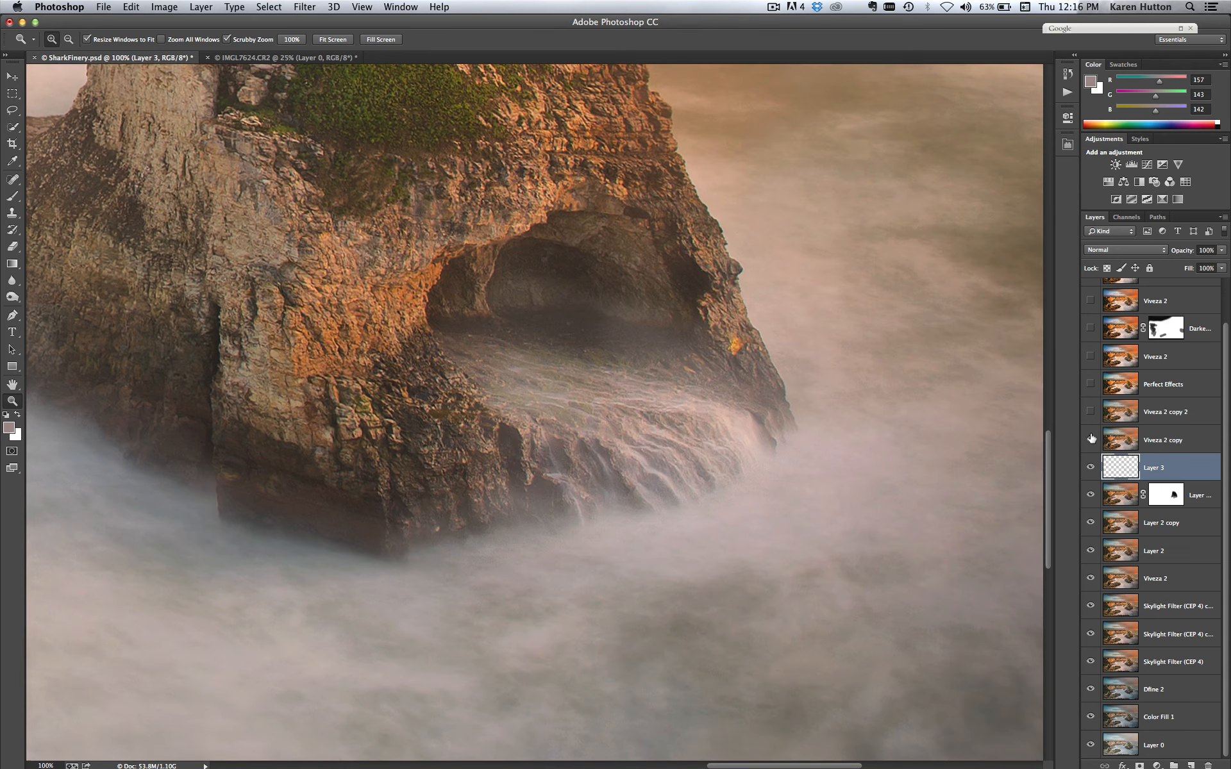
# Show the Viveza 2 copy 2 and Perfect Effects layers over the whole image, toggling Perfect Effects off and on to compare
pyautogui.press('super+minus')
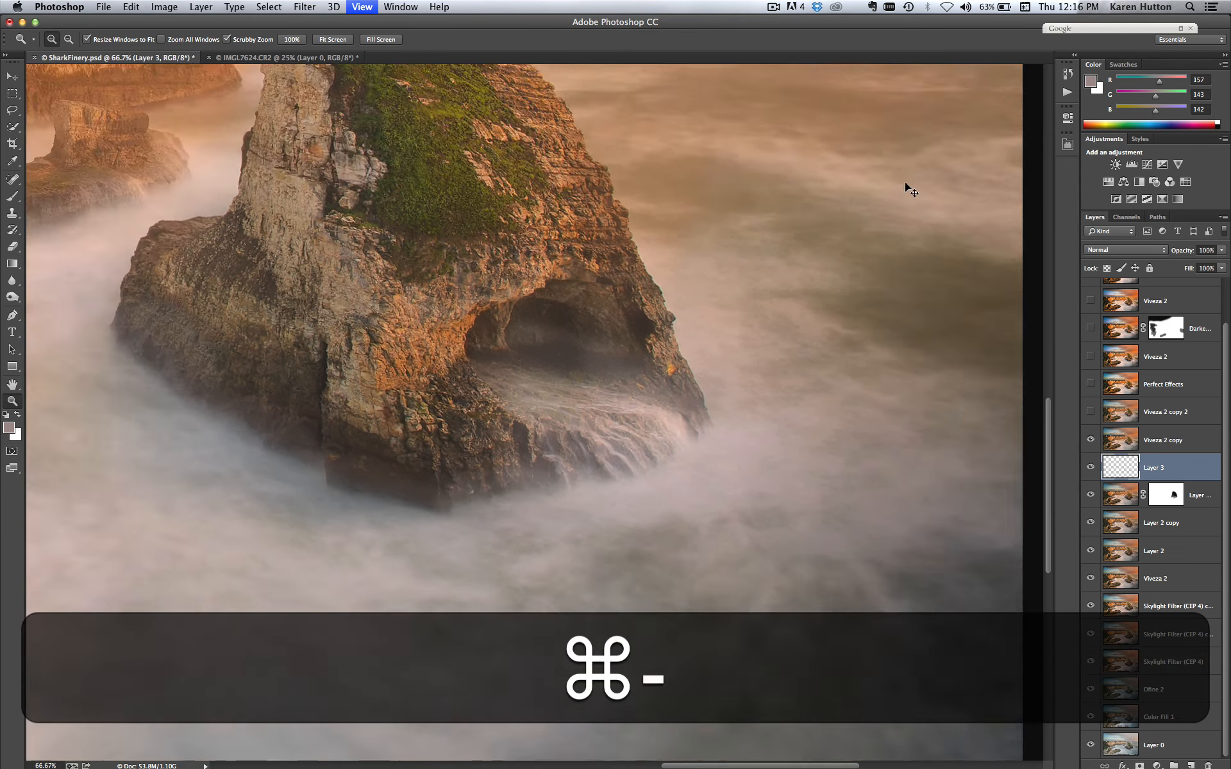
pyautogui.press('super+minus')
pyautogui.press('super+minus')
pyautogui.press('super+minus')
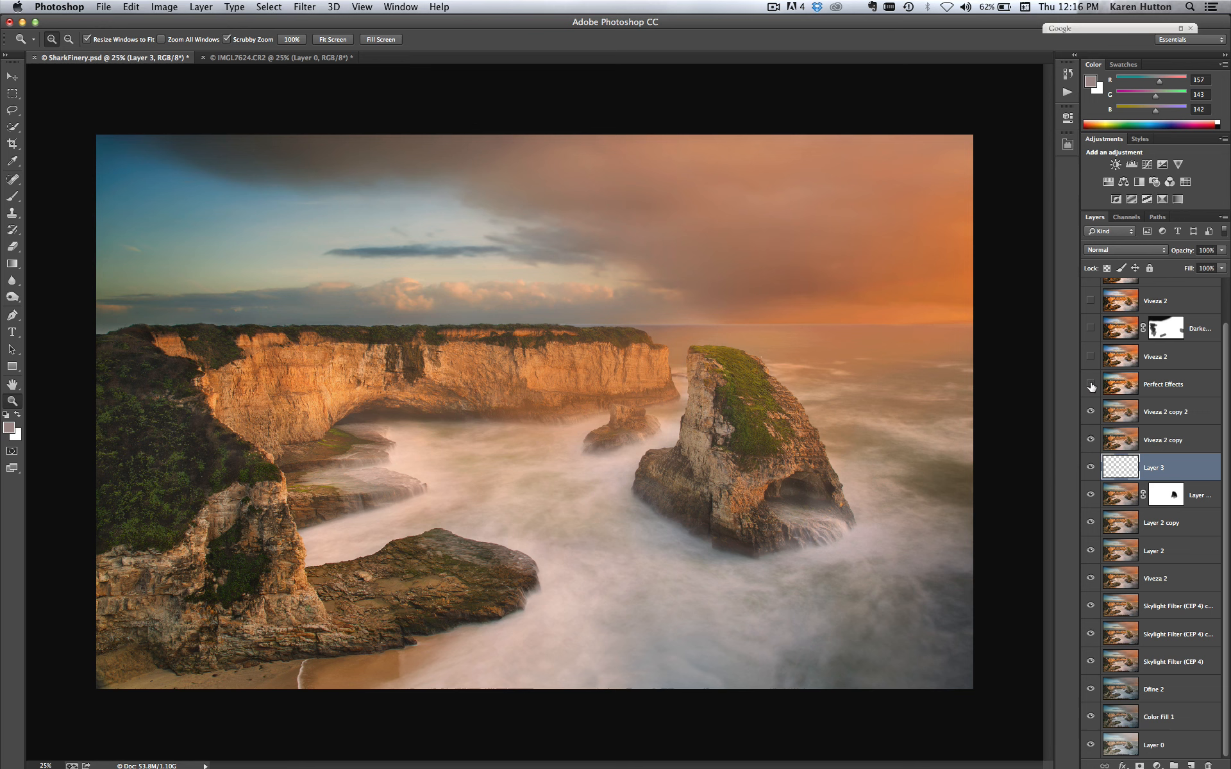
pyautogui.click(1090, 384)
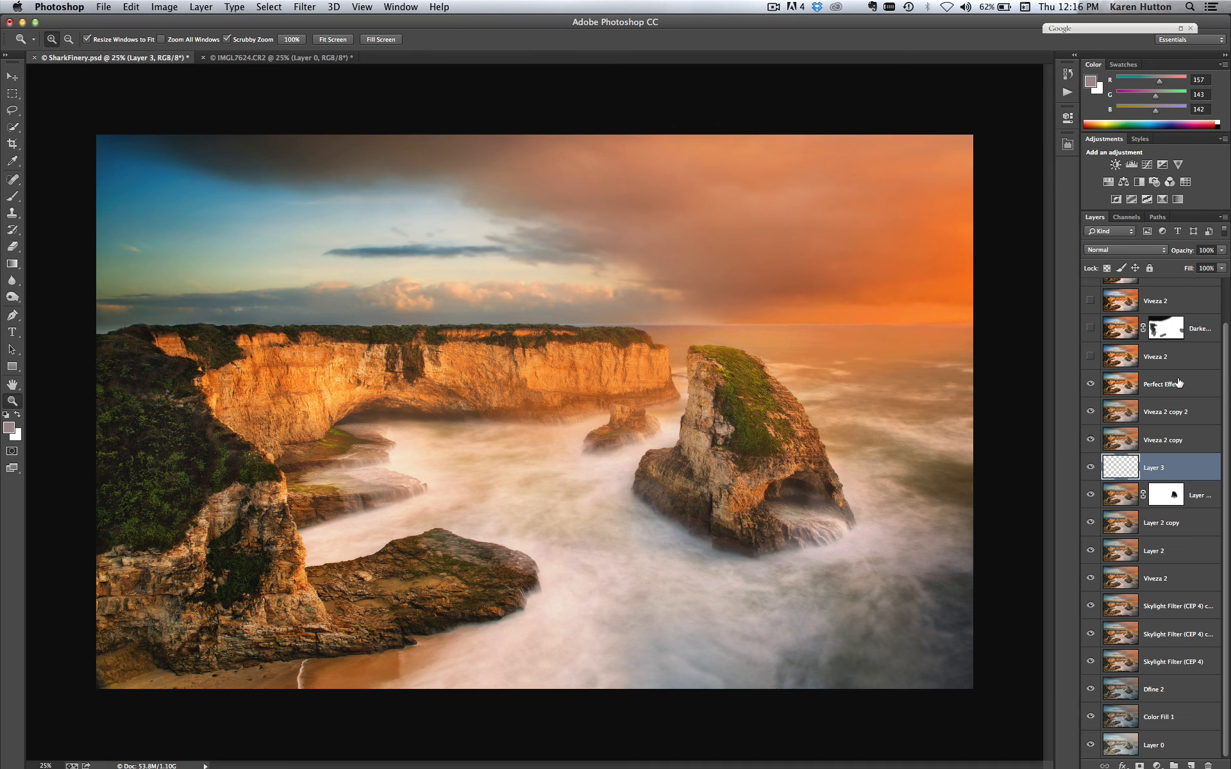
pyautogui.click(1090, 385)
pyautogui.click(1090, 382)
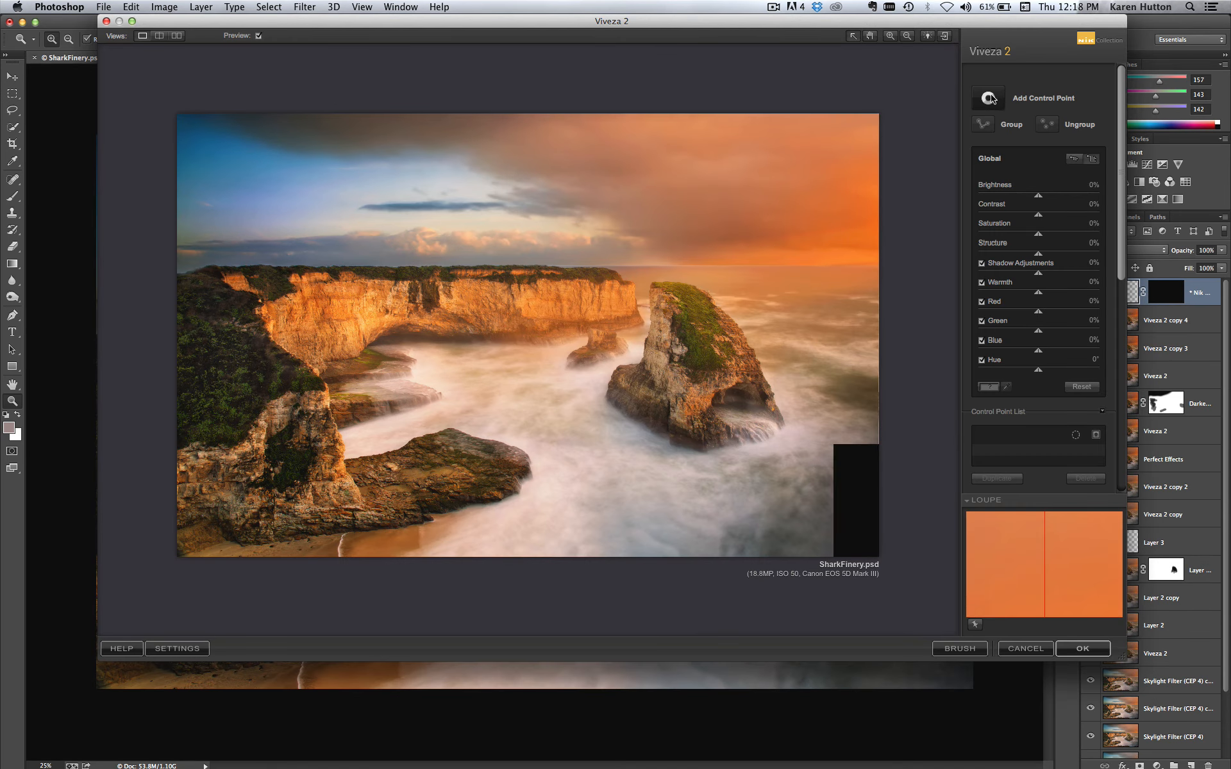
# Add a Viveza control point to the blue sky in the photo's upper-left corner, size it to 16%, and set its warmth to -60%
pyautogui.click(996, 100)
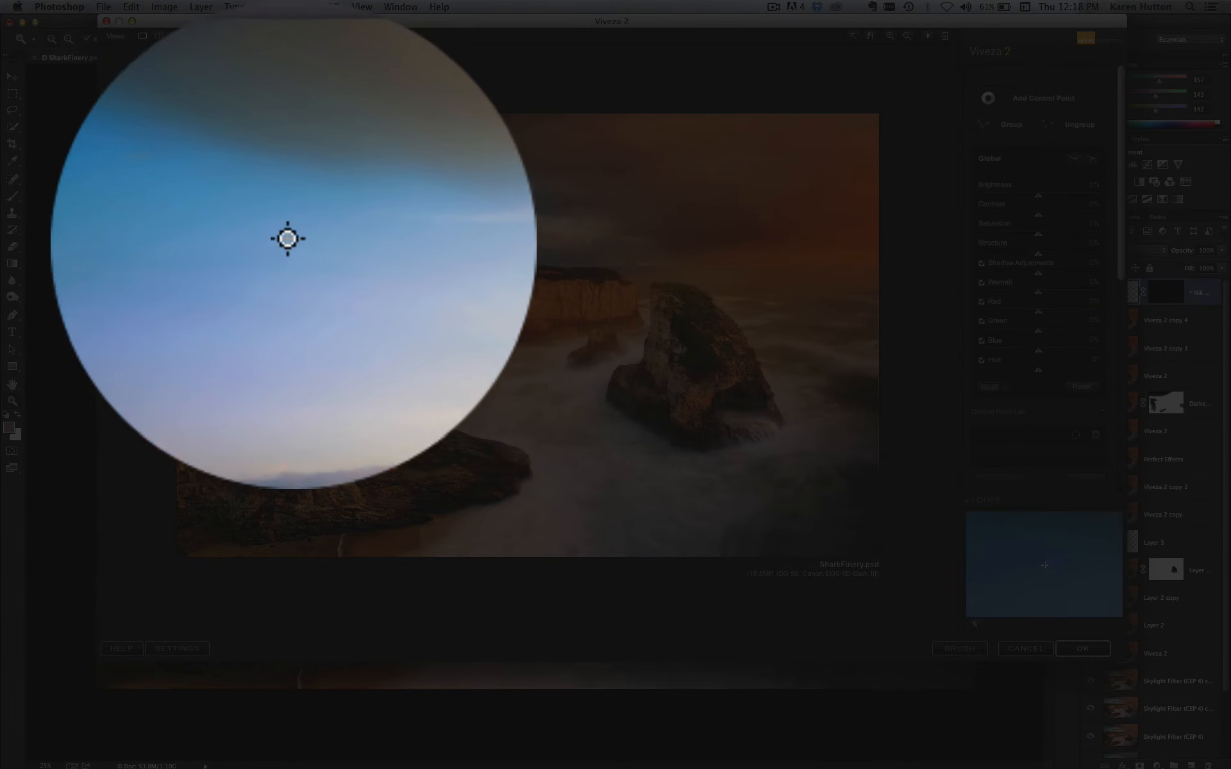
pyautogui.click(224, 163)
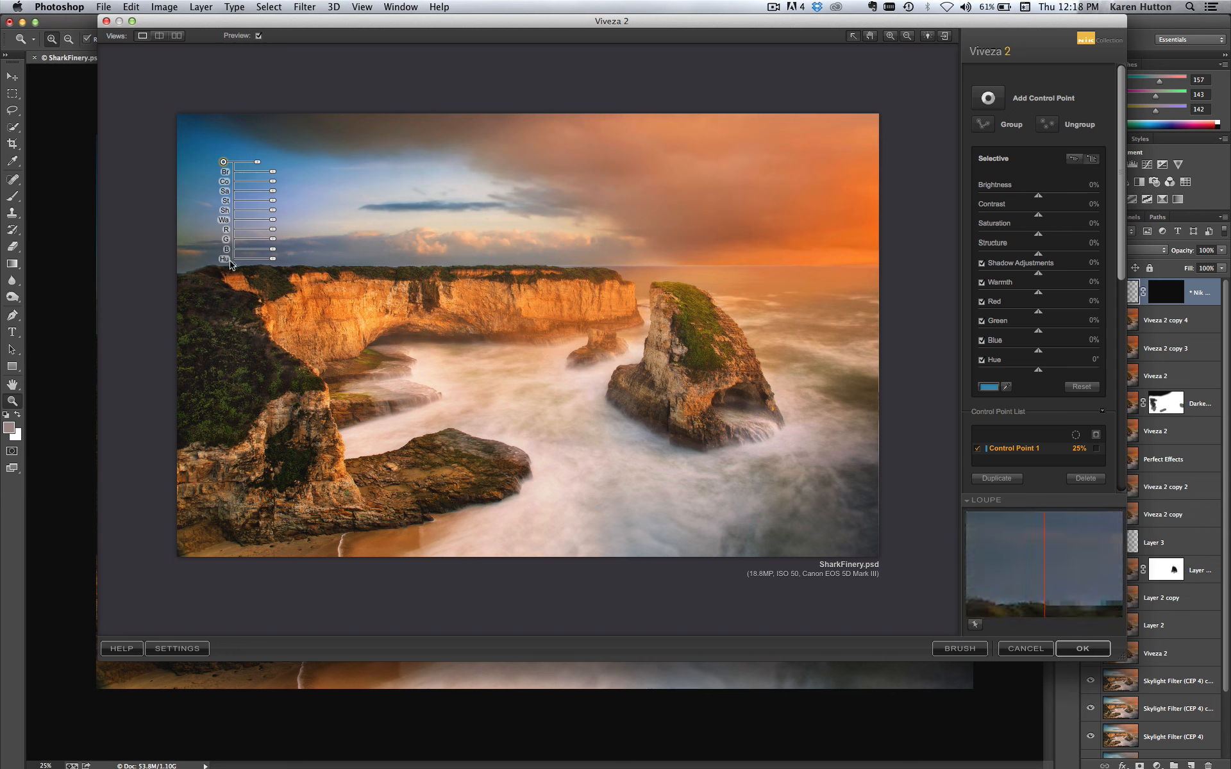
pyautogui.moveTo(261, 165)
pyautogui.mouseDown()
pyautogui.moveTo(301, 162)
pyautogui.moveTo(247, 159)
pyautogui.mouseUp()
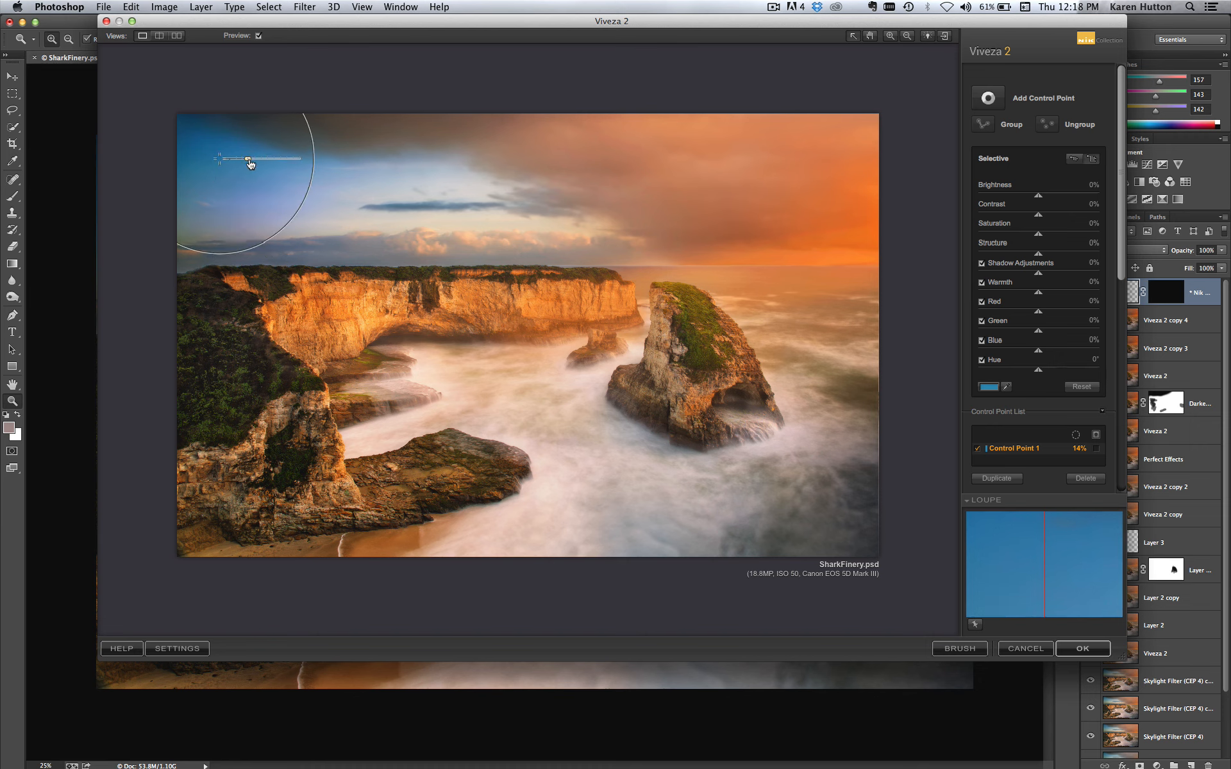
pyautogui.moveTo(250, 164); pyautogui.dragTo(248, 160)
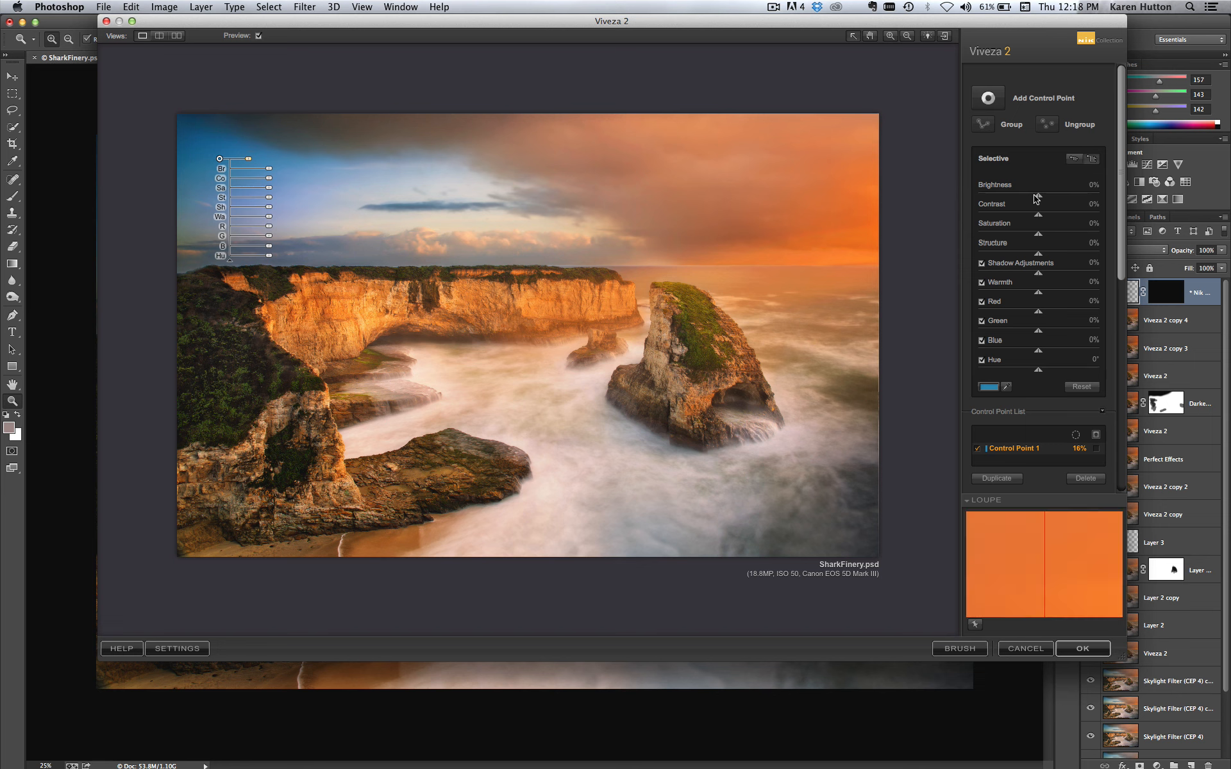
pyautogui.moveTo(1038, 294); pyautogui.dragTo(1068, 292)
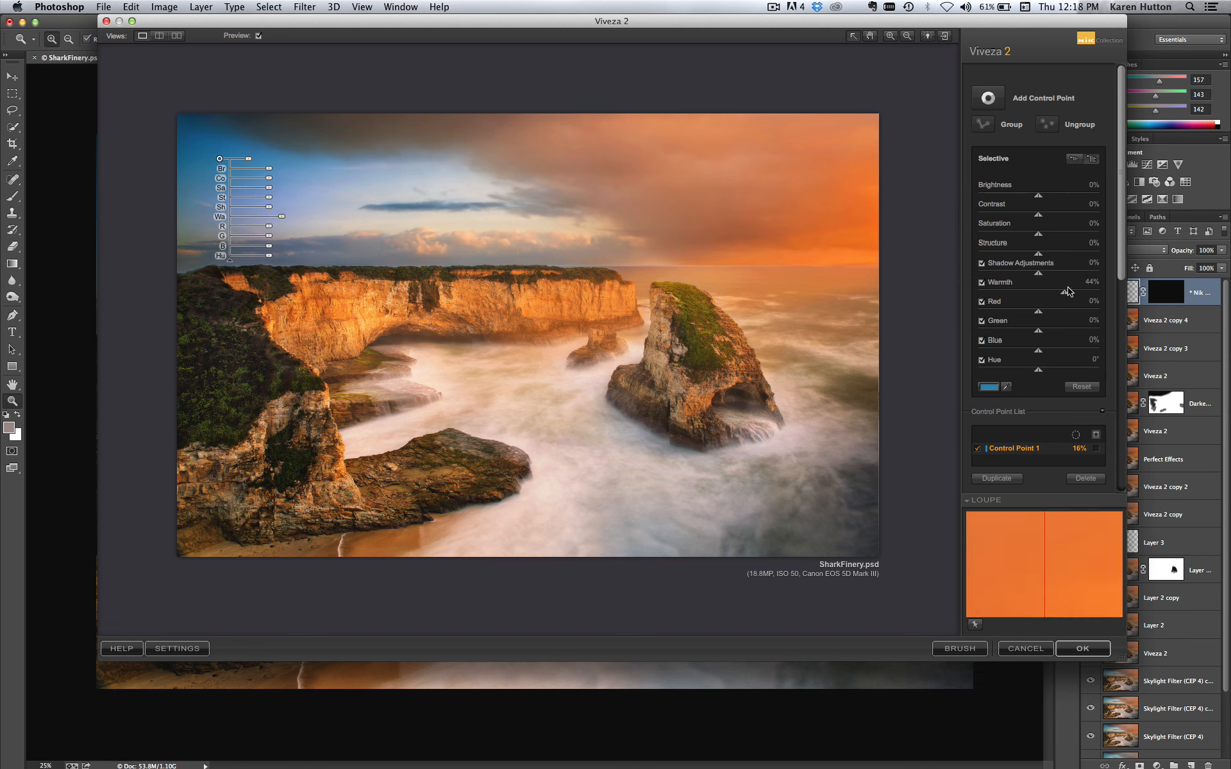
pyautogui.click(1003, 292)
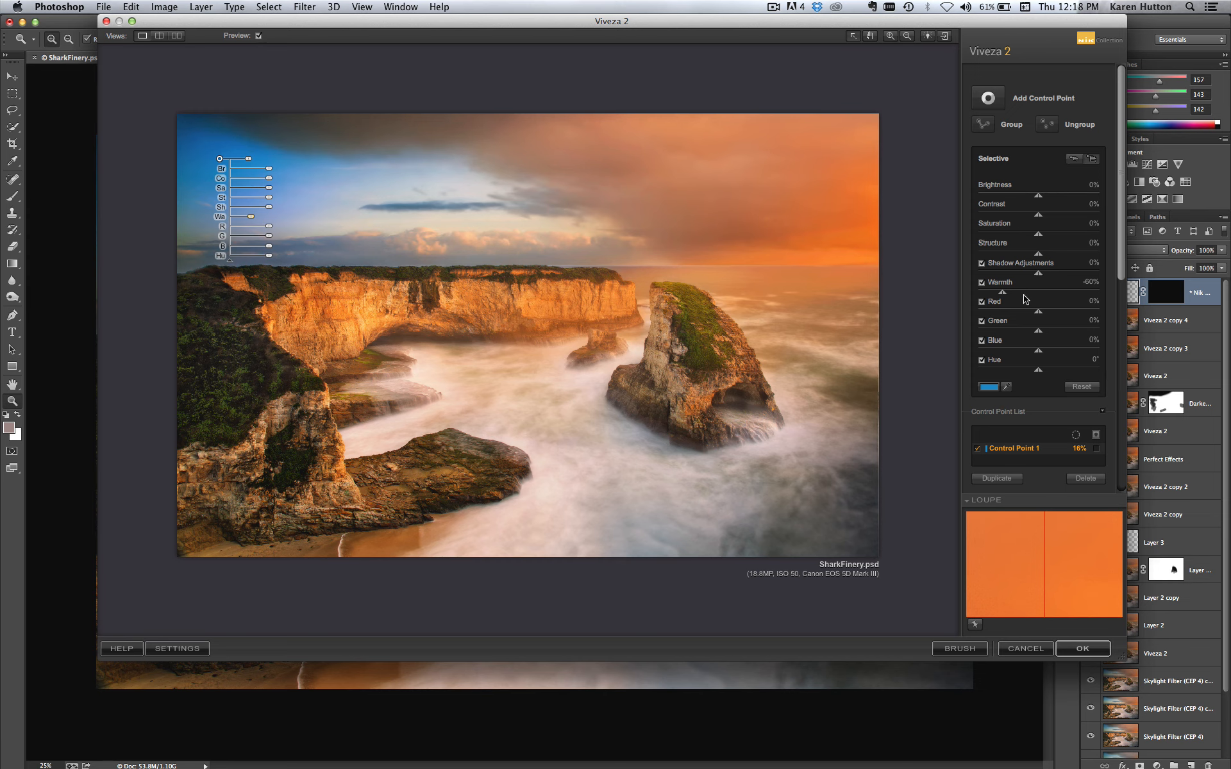
# Raise the blue-sky control point's warmth back to around neutral and leave Viveza without applying the filter
pyautogui.moveTo(1004, 295); pyautogui.dragTo(1044, 293)
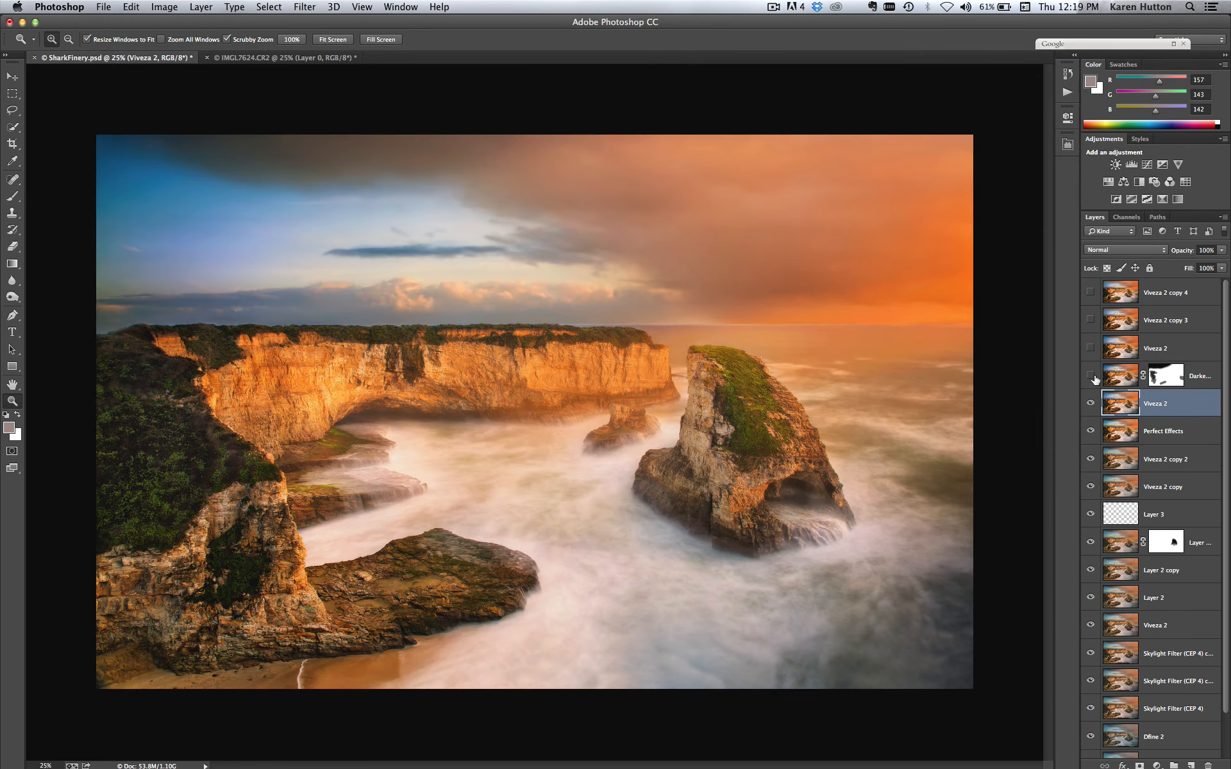
# Show the masked Darken / Lighten Center layer, switching it off and on several times to compare it over the scene
pyautogui.click(1089, 377)
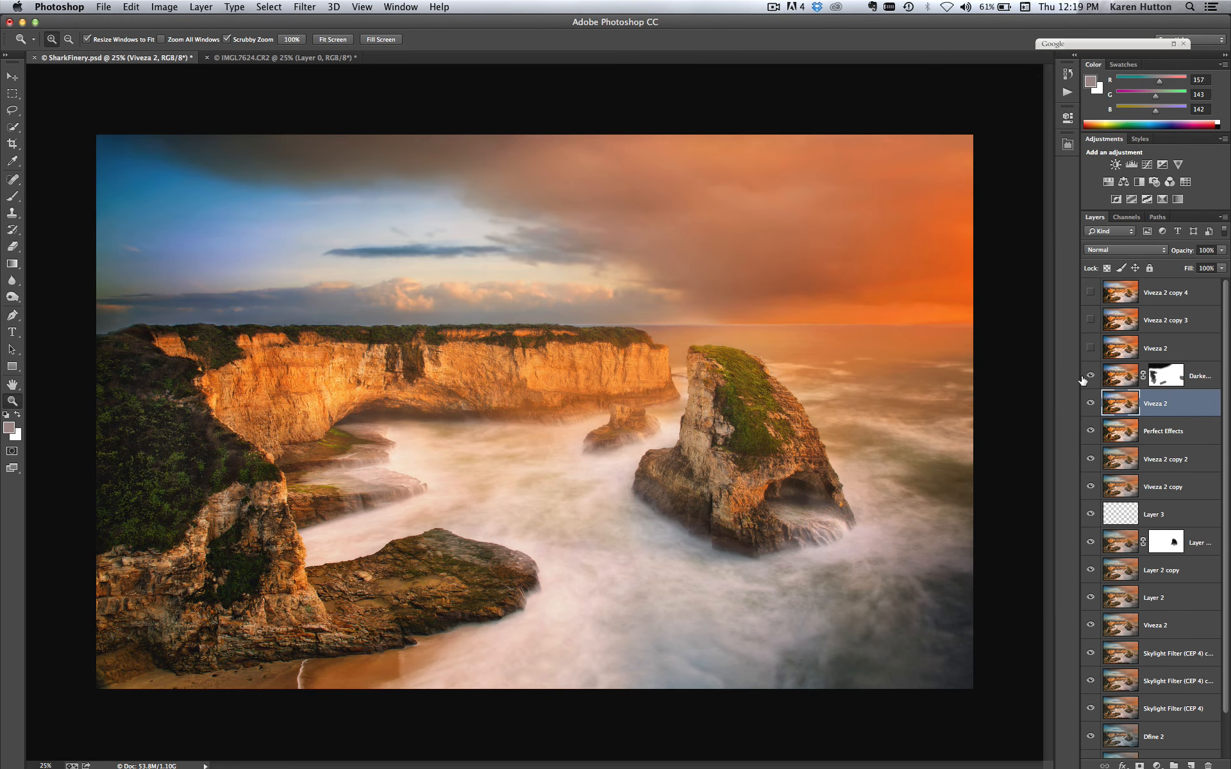
pyautogui.click(1091, 376)
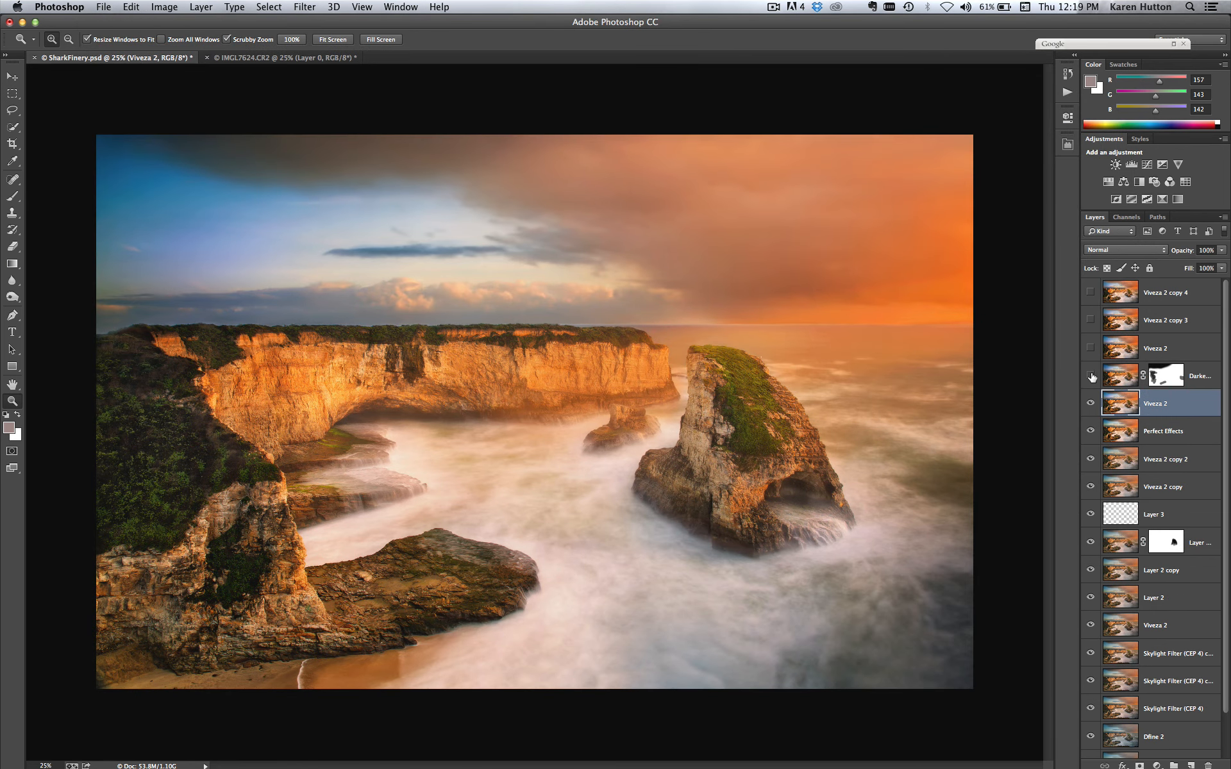
pyautogui.click(1090, 376)
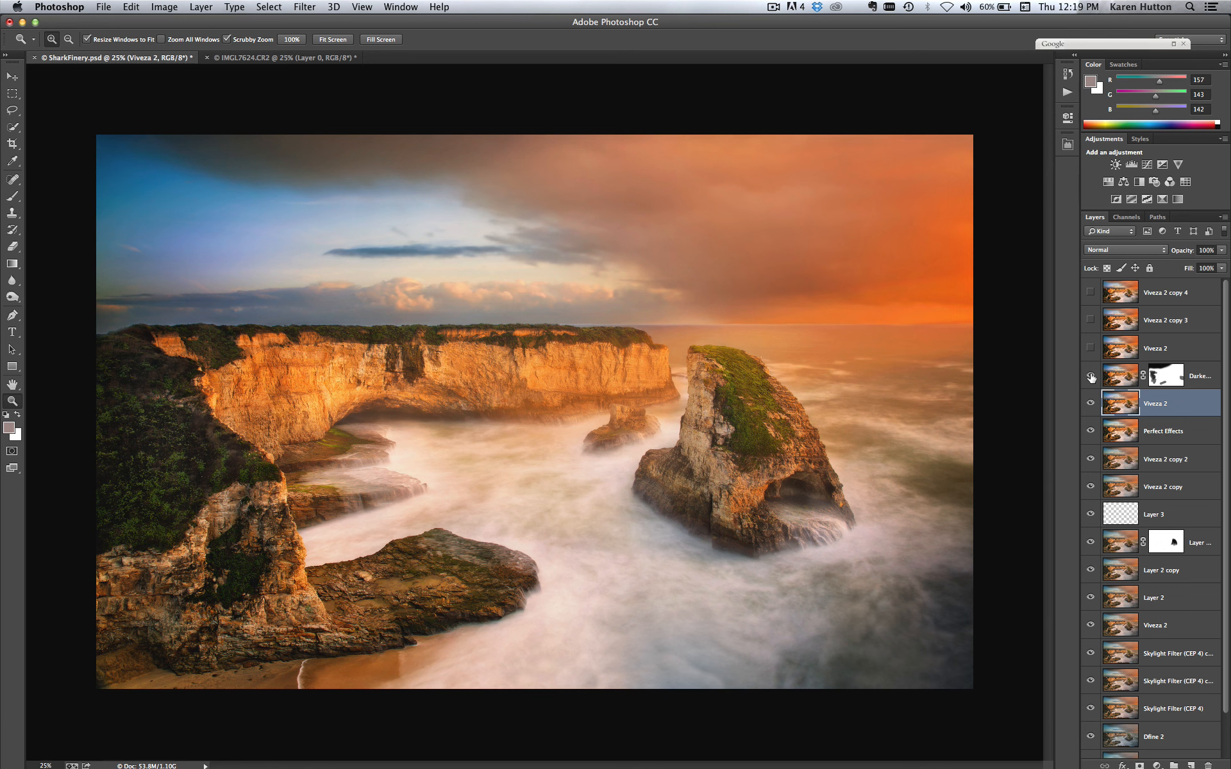
pyautogui.click(1088, 377)
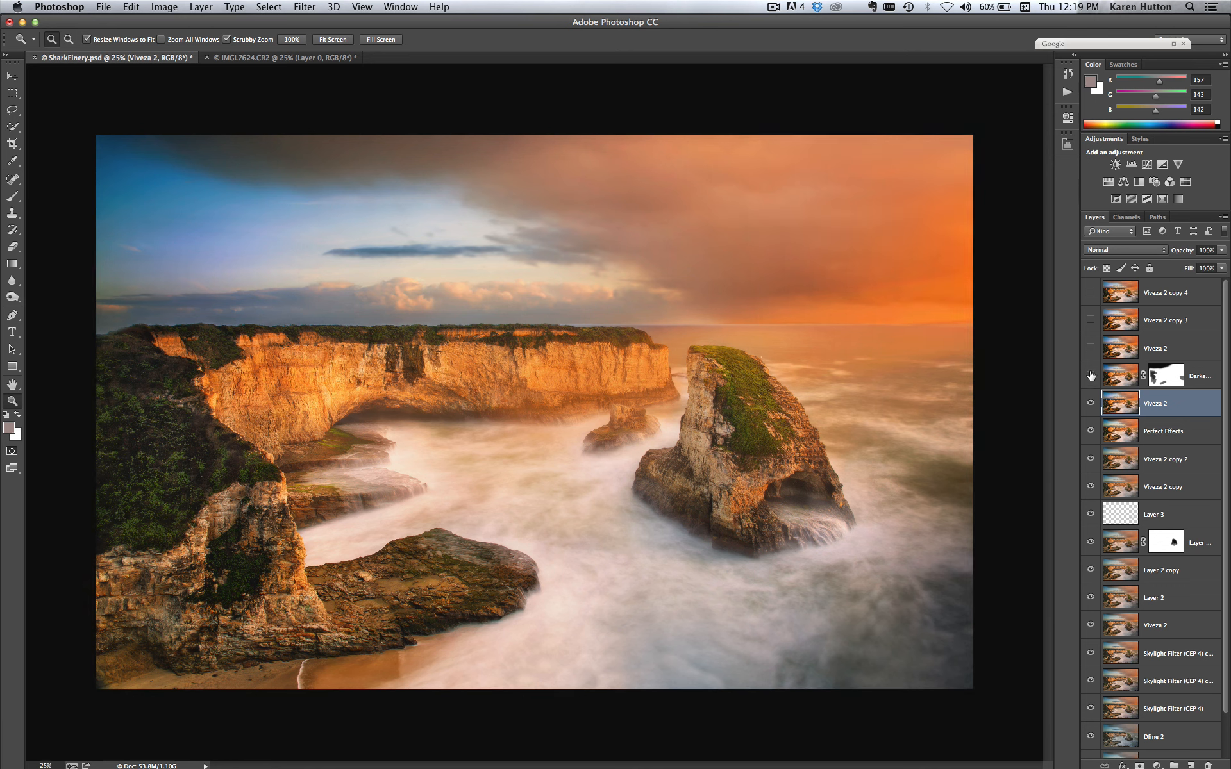
pyautogui.click(1090, 376)
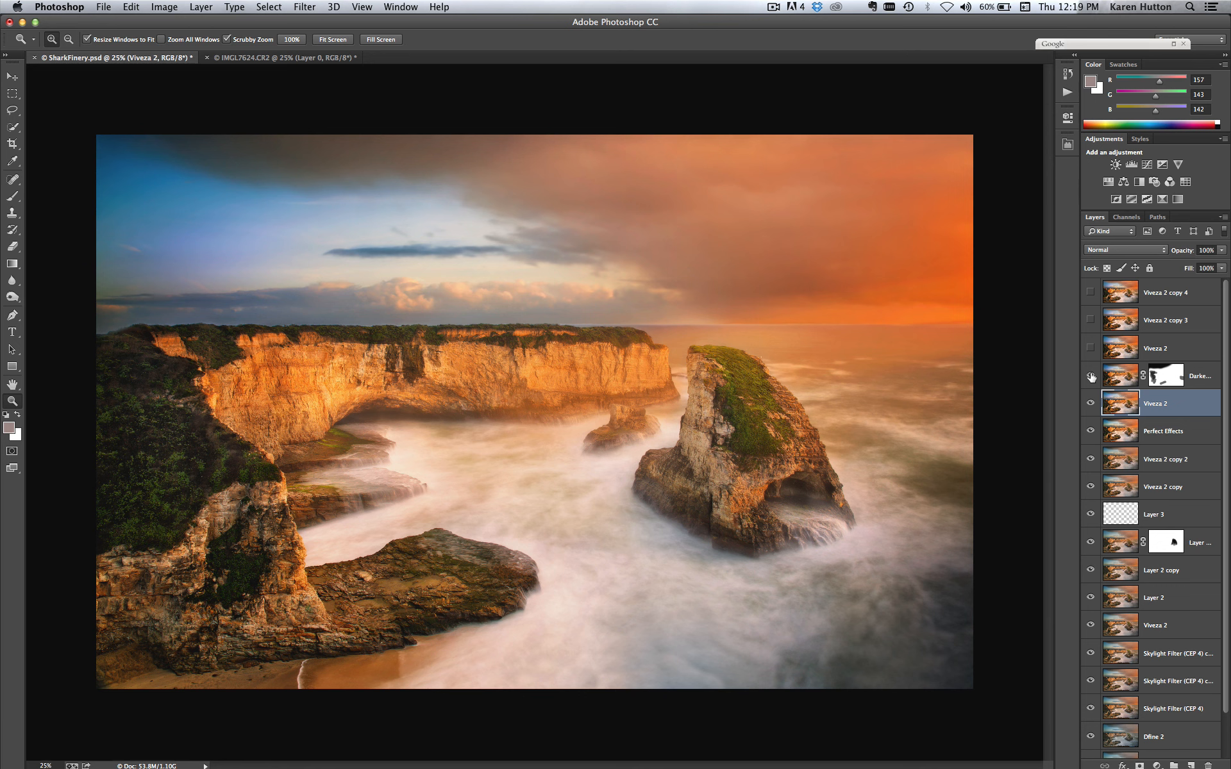
pyautogui.click(1089, 377)
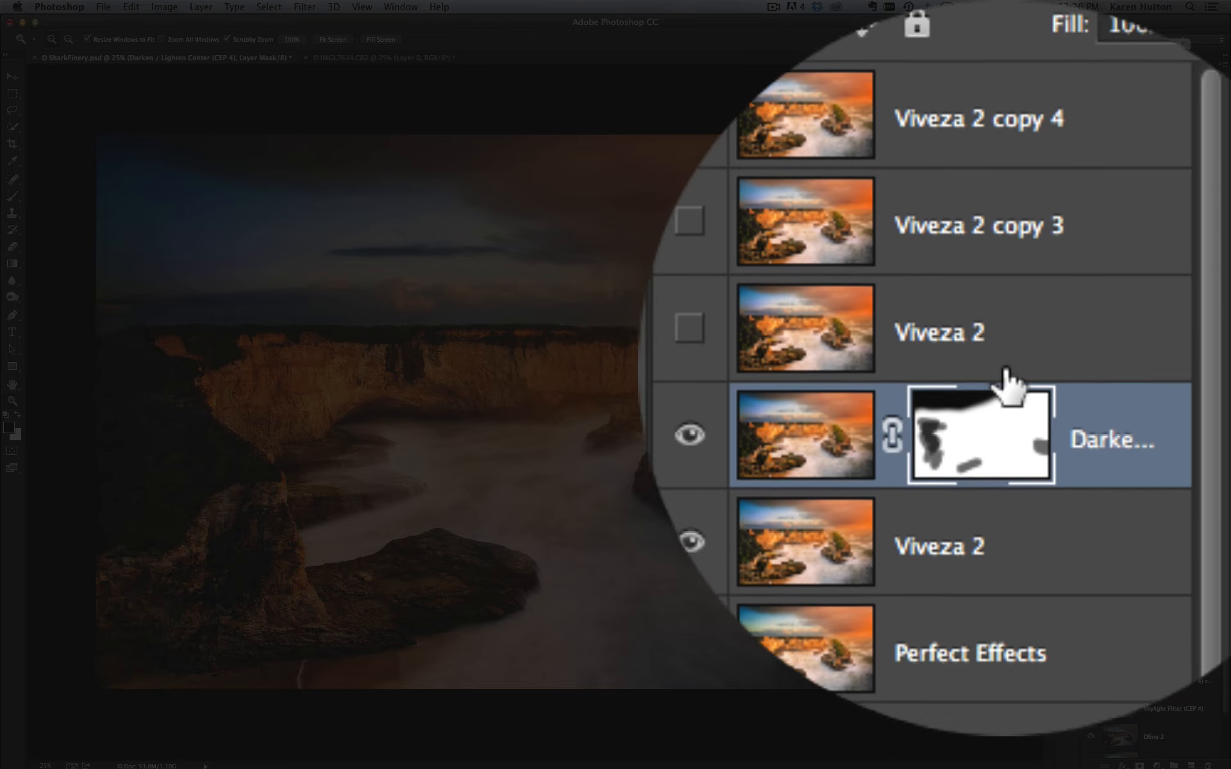
# Compare the Darken / Lighten Center effect with its layer mask disabled, hiding and showing the layer, and enable the mask again
pyautogui.click(1161, 376)
pyautogui.rightClick(1148, 380)
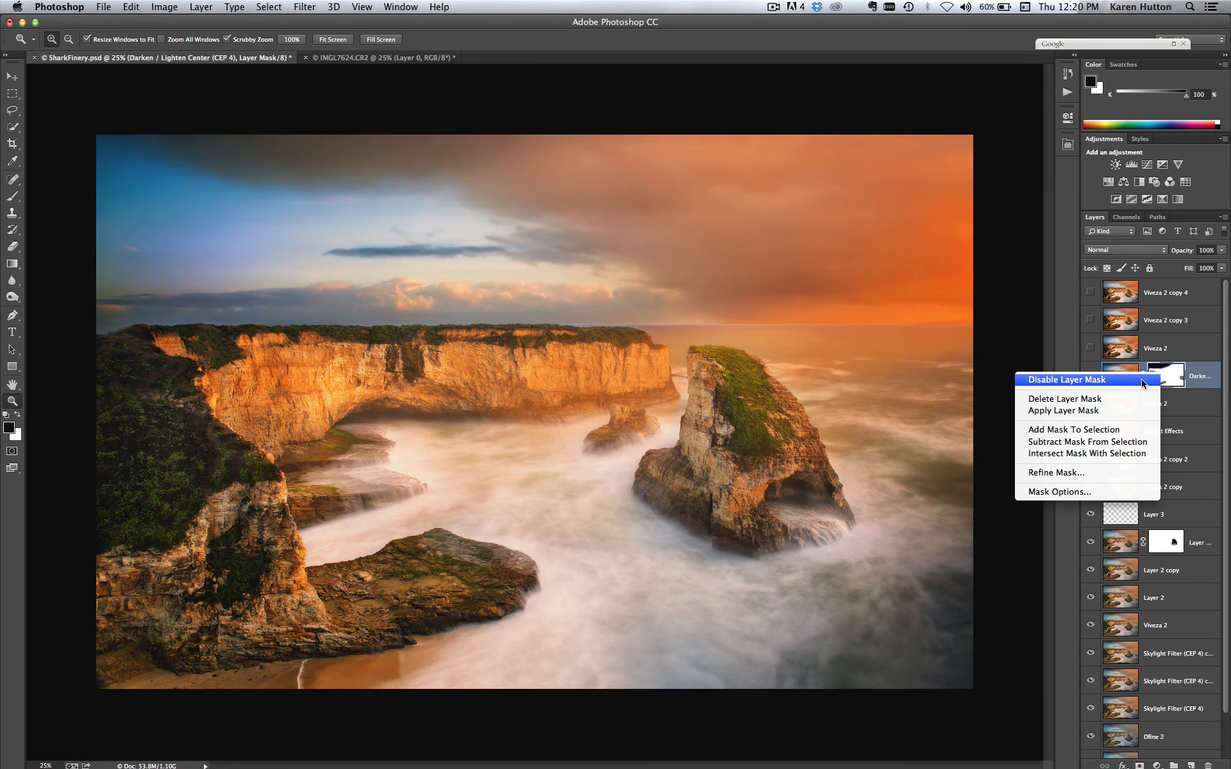
pyautogui.click(1142, 380)
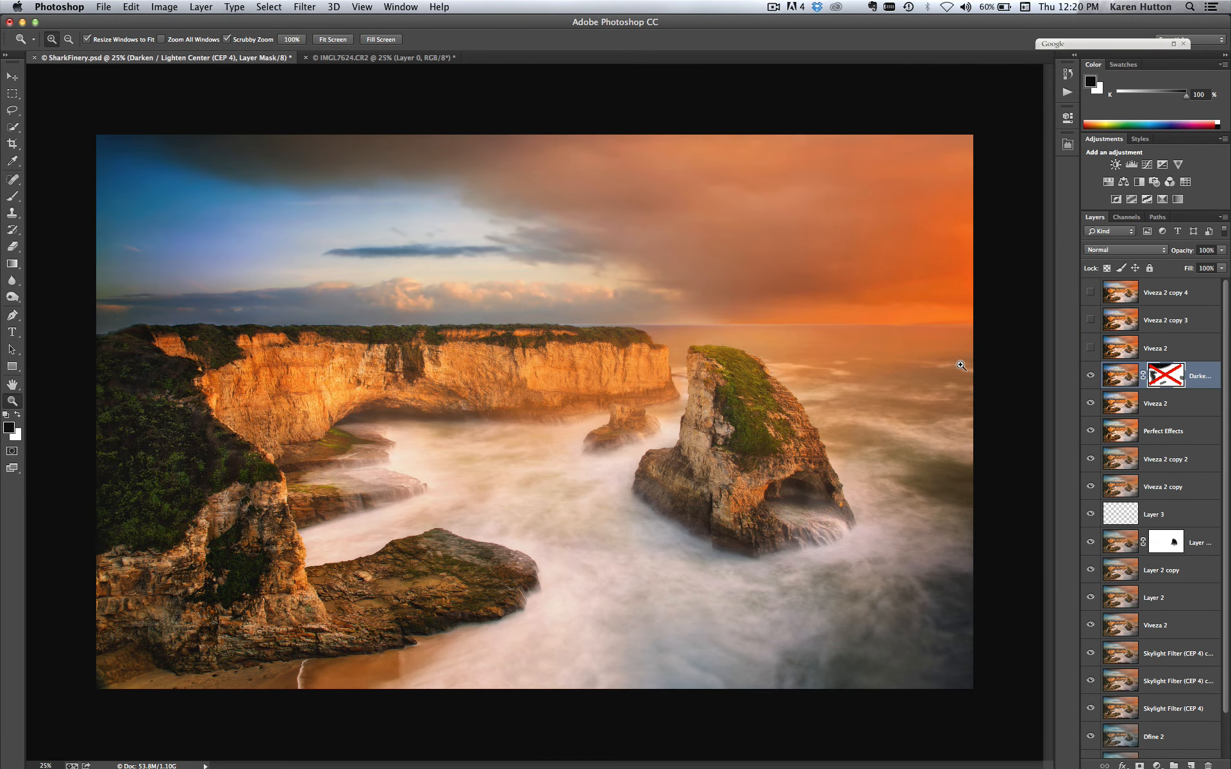
pyautogui.click(1090, 376)
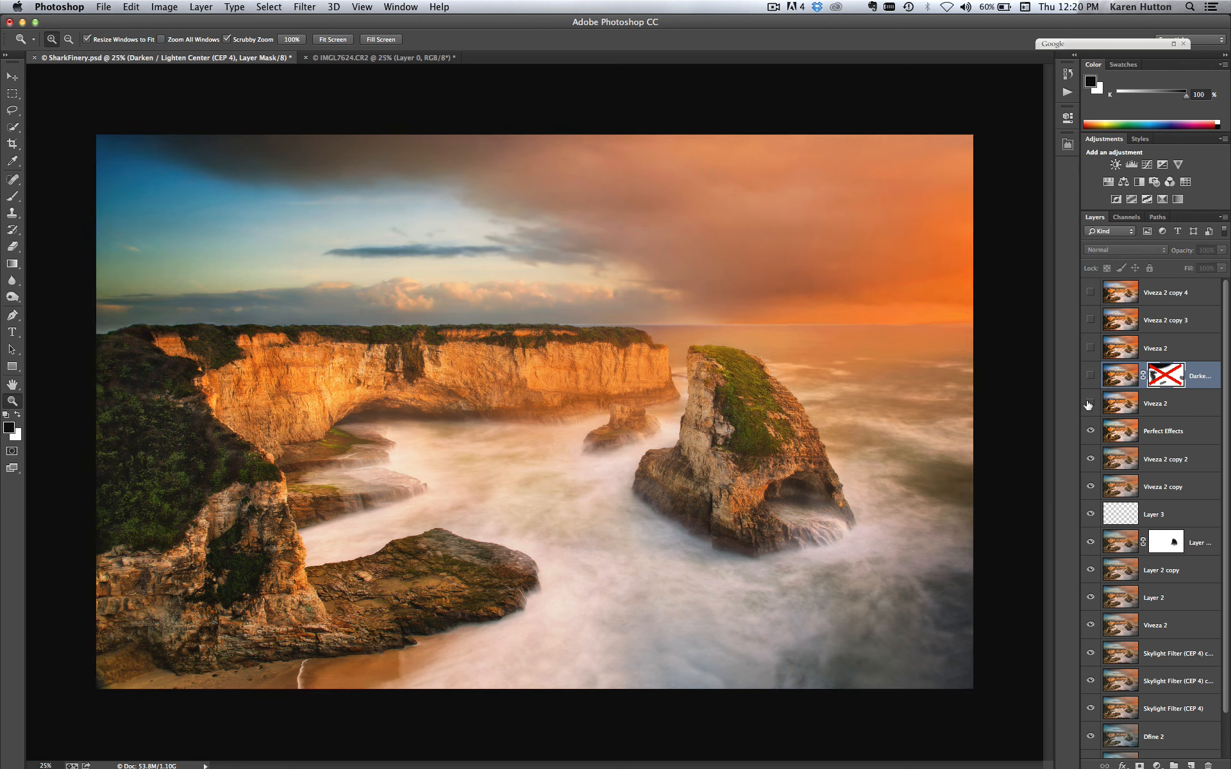
pyautogui.click(1089, 403)
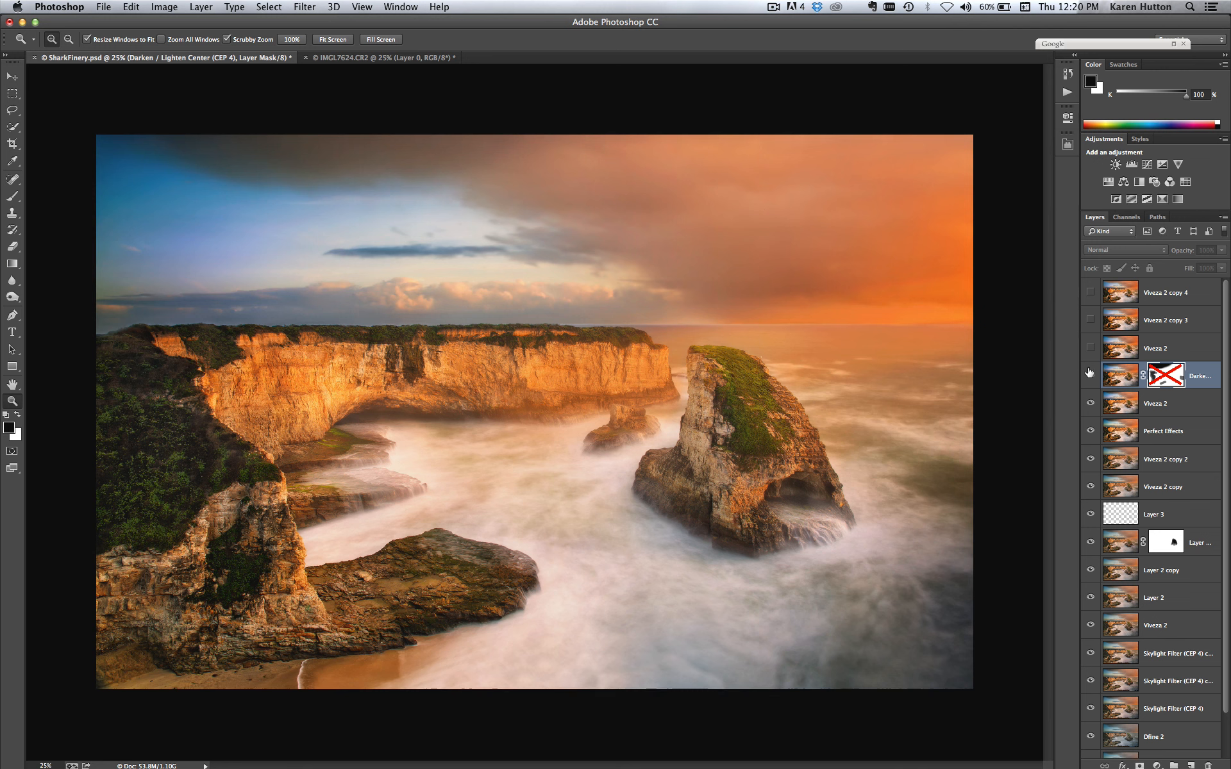
pyautogui.click(1092, 375)
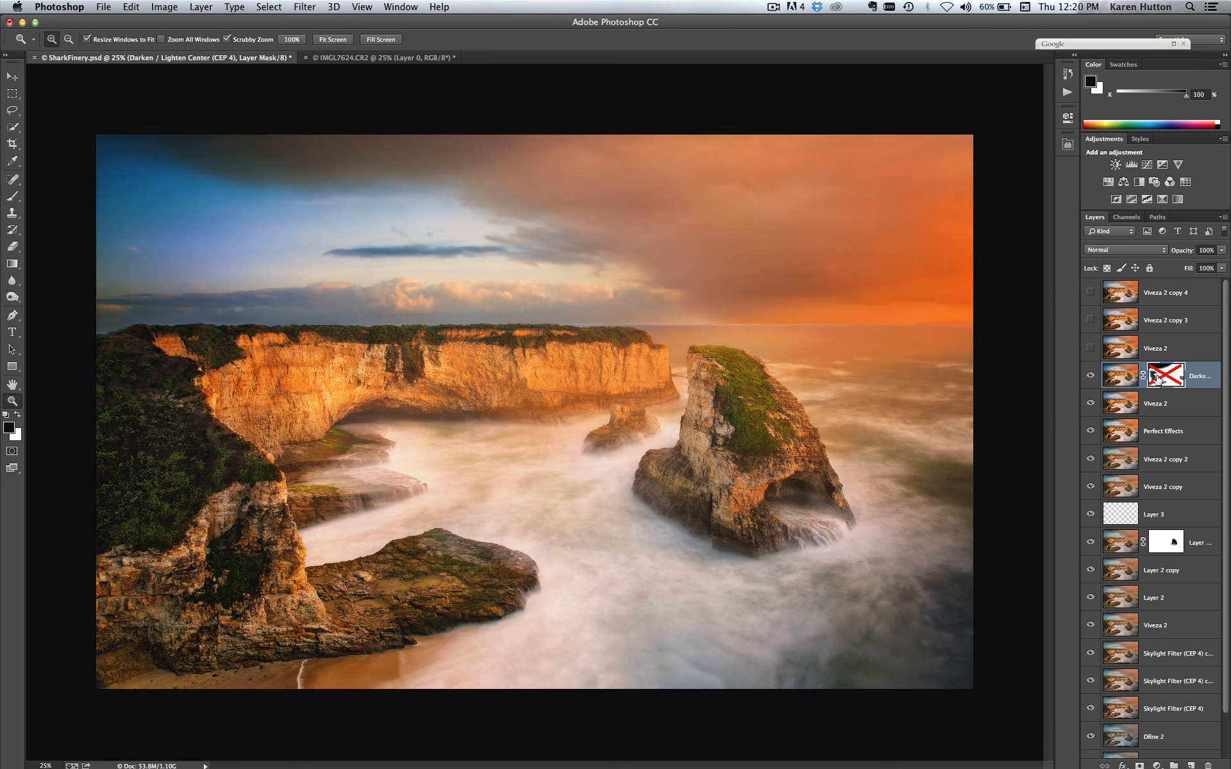
pyautogui.rightClick(1159, 379)
pyautogui.click(1136, 383)
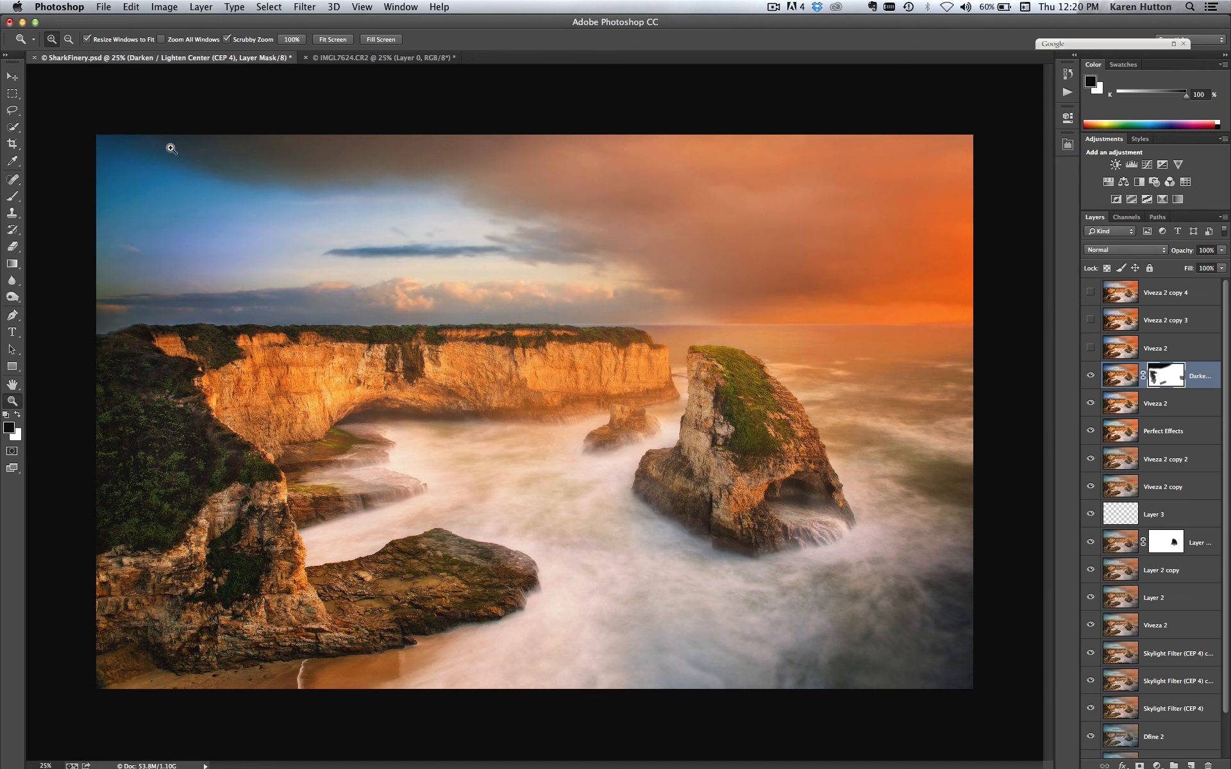
# Compare the image with and without the masked Darken / Lighten Center layer, leaving that layer shown
pyautogui.click(1090, 376)
pyautogui.click(1089, 377)
pyautogui.click(1090, 376)
pyautogui.click(1090, 377)
# Show the Viveza 2 layer directly above Darken / Lighten Center, switching it off and on to compare its effect
pyautogui.click(1090, 348)
pyautogui.click(1090, 350)
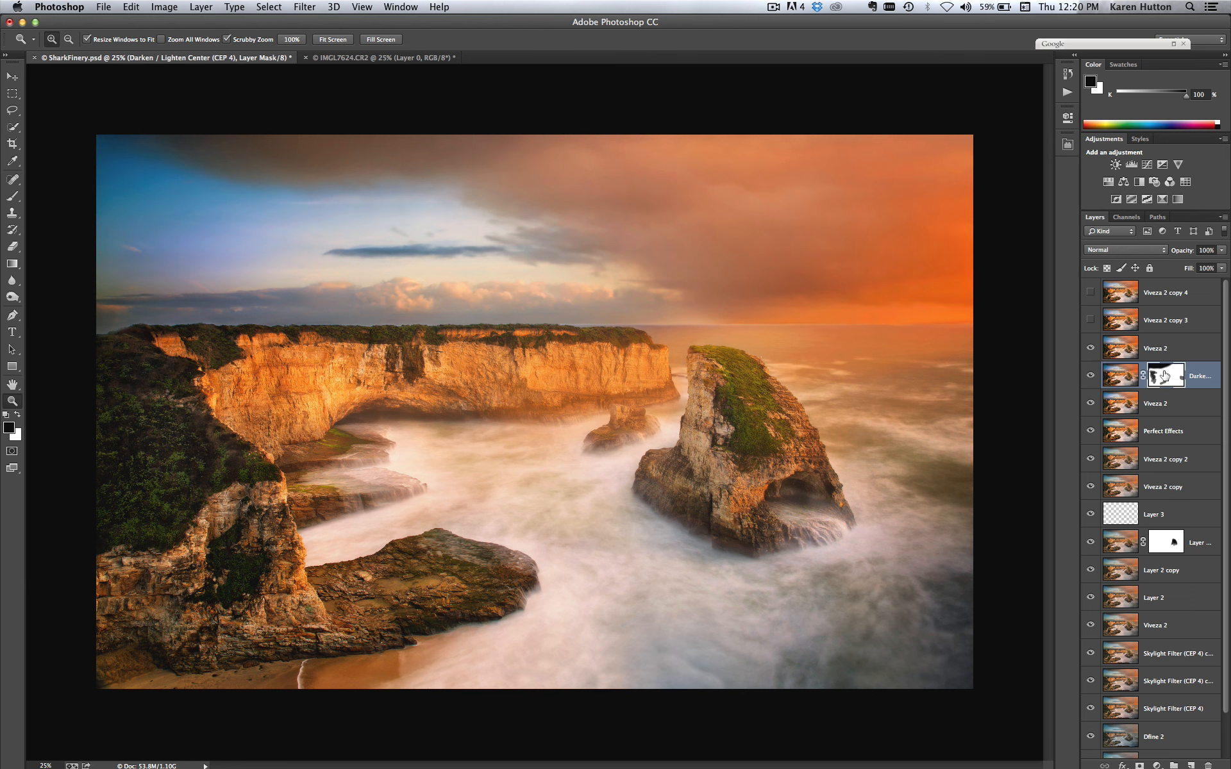
pyautogui.click(1090, 348)
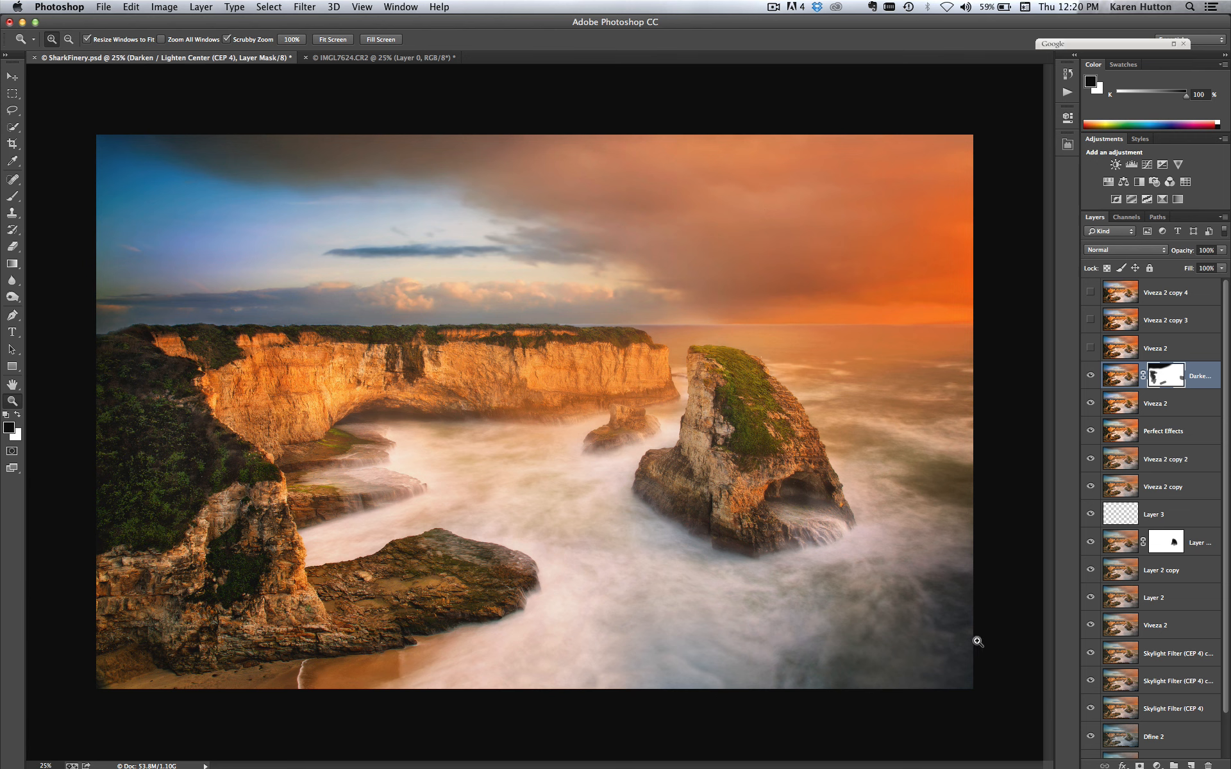
pyautogui.click(1090, 348)
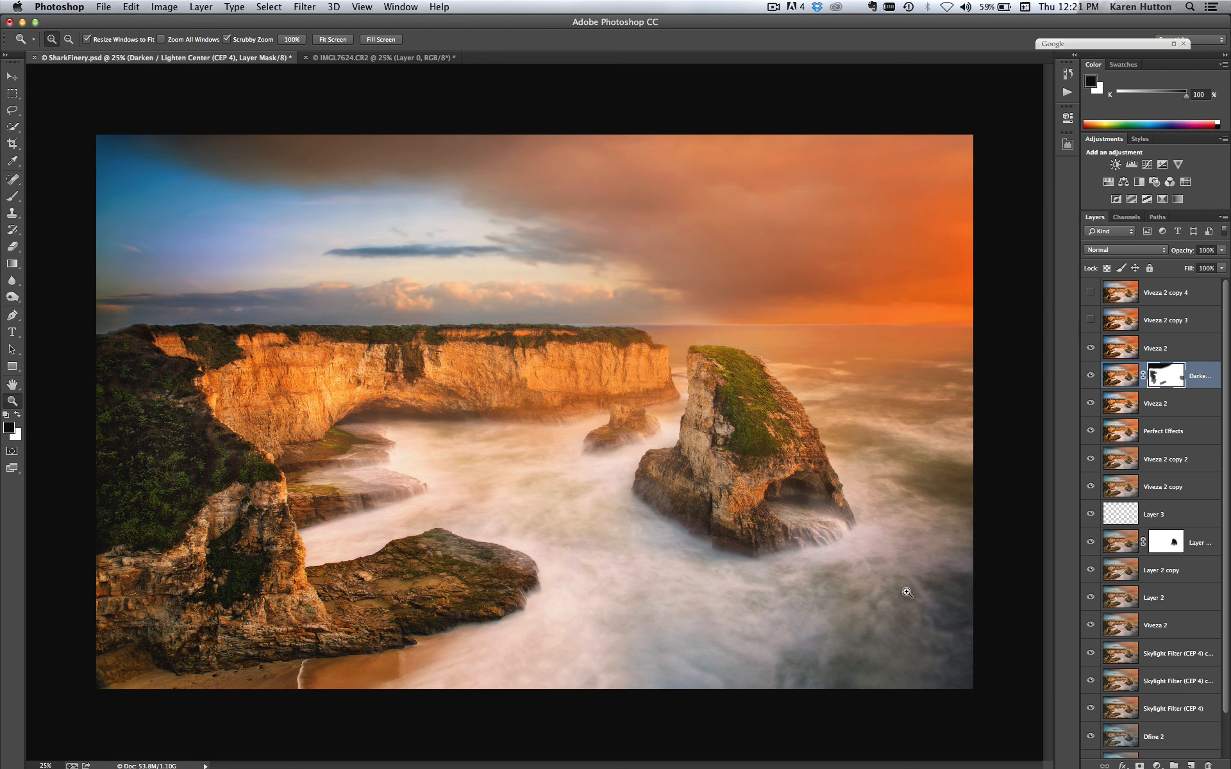
pyautogui.click(1090, 348)
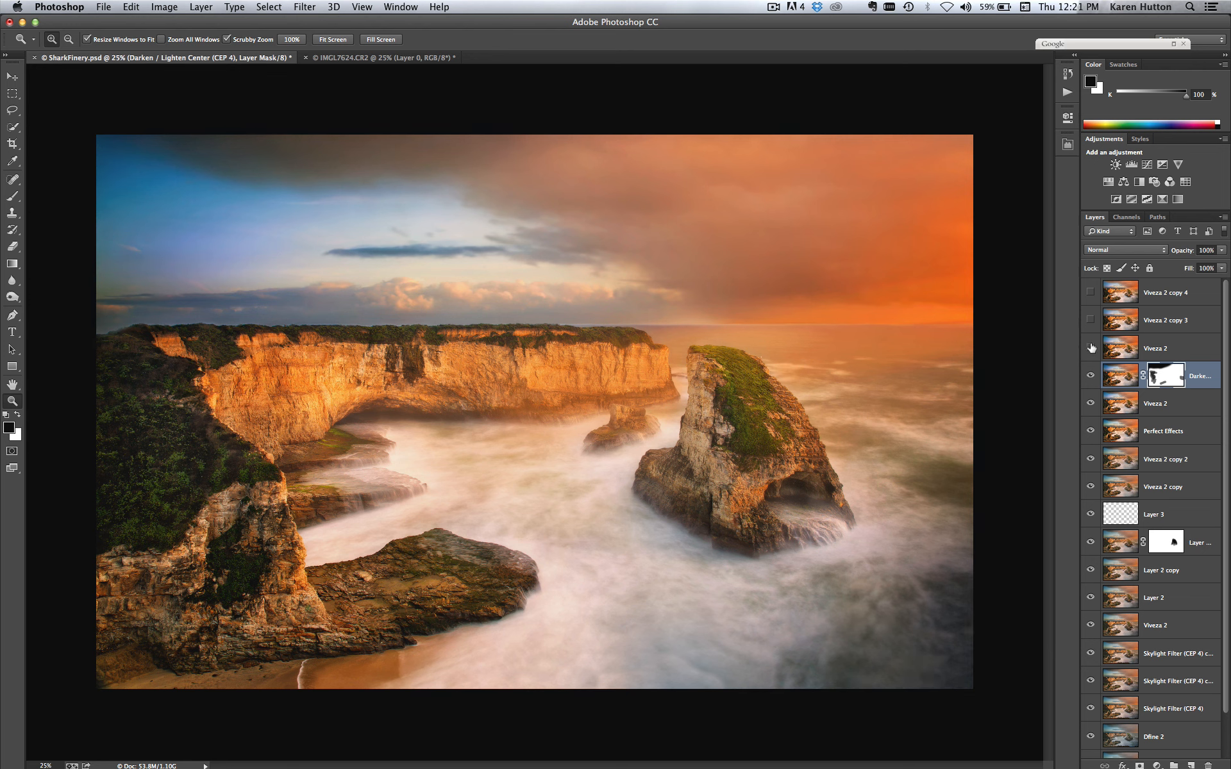
pyautogui.click(1090, 348)
# Show the Viveza 2 copy 3 layer, switching it off and on to compare, and select the Viveza 2 layer directly below it
pyautogui.click(1090, 320)
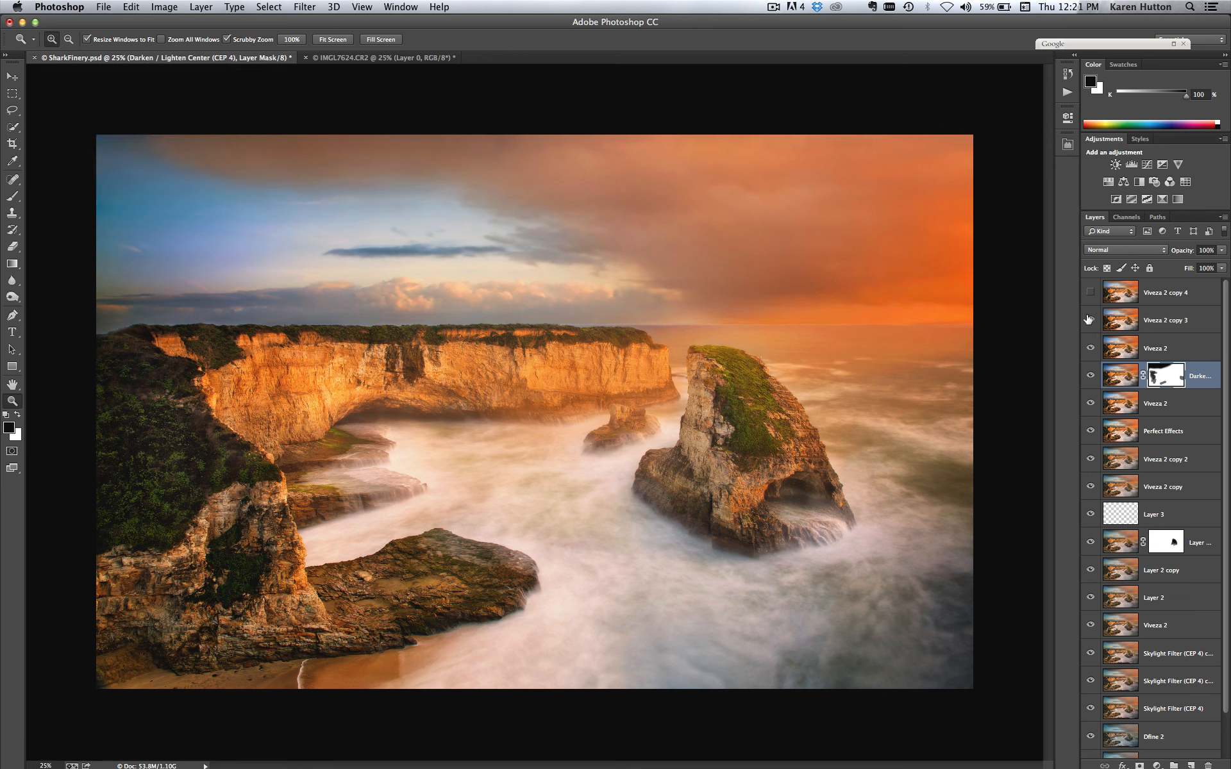
pyautogui.click(1089, 320)
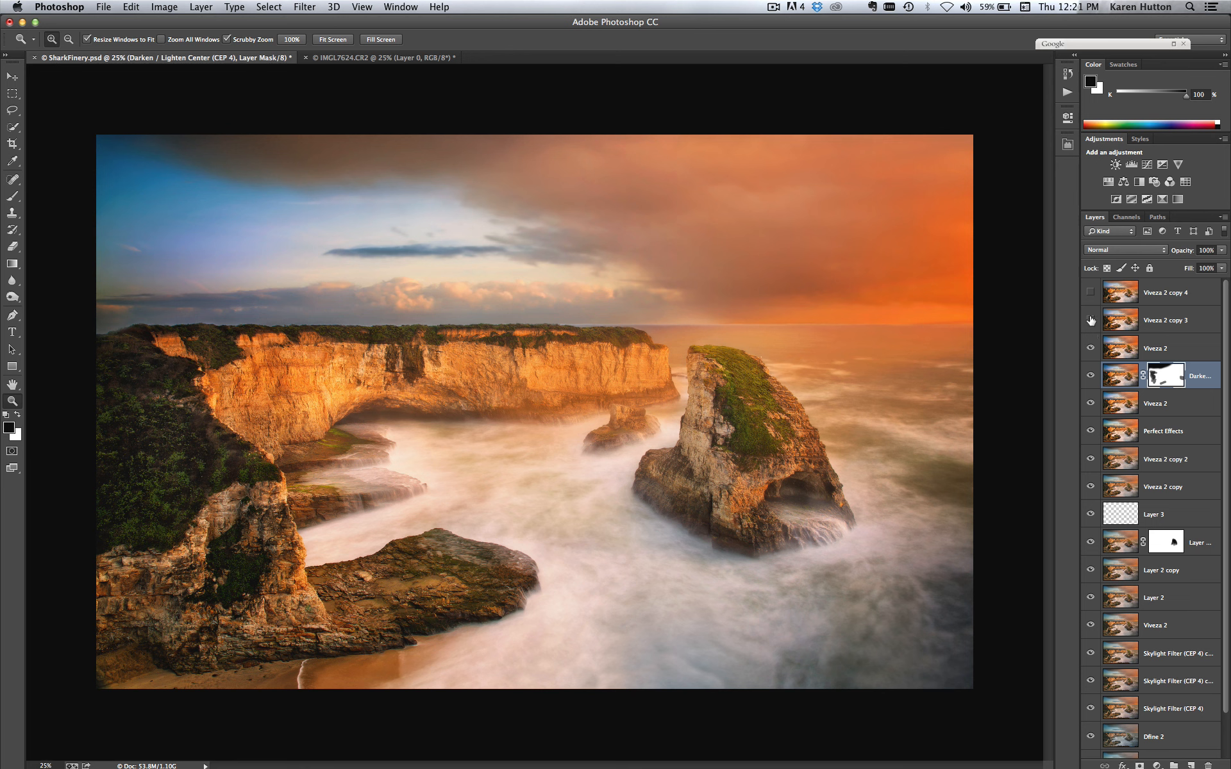
pyautogui.click(1090, 320)
pyautogui.hotkey('alt', ']')
pyautogui.click(1090, 321)
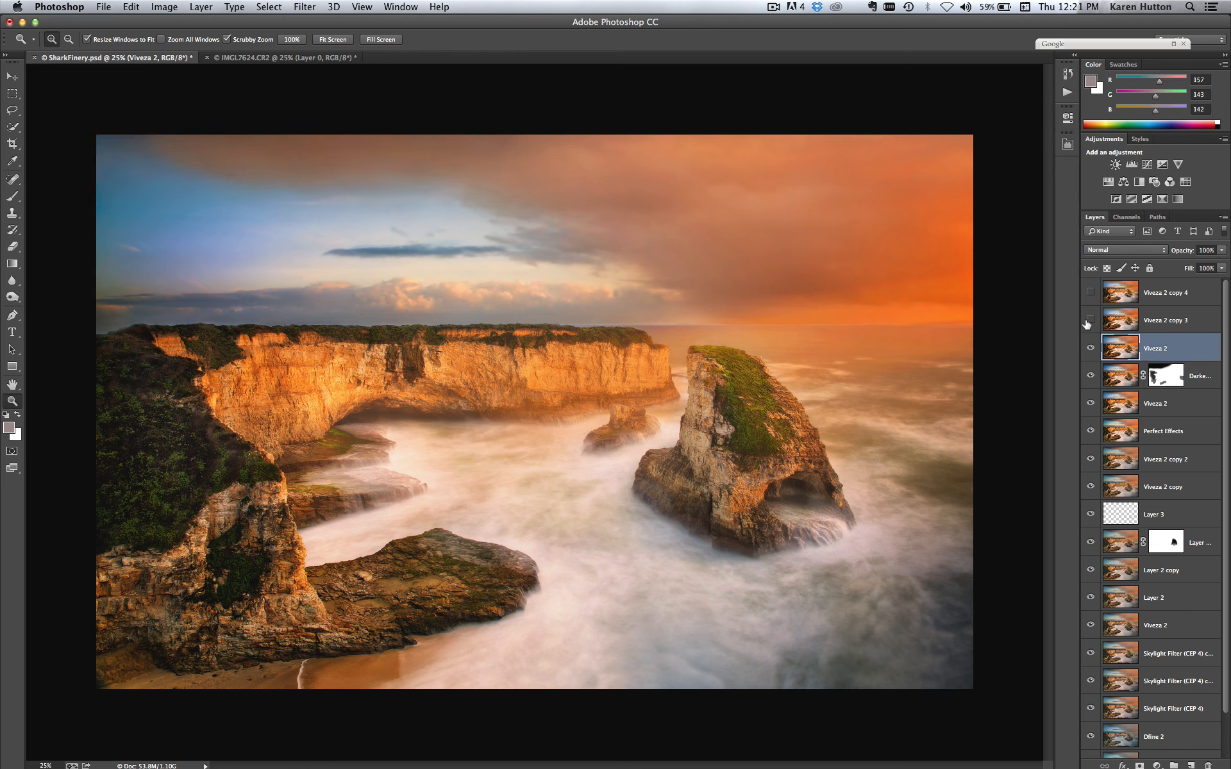
pyautogui.click(1091, 320)
pyautogui.click(1091, 320)
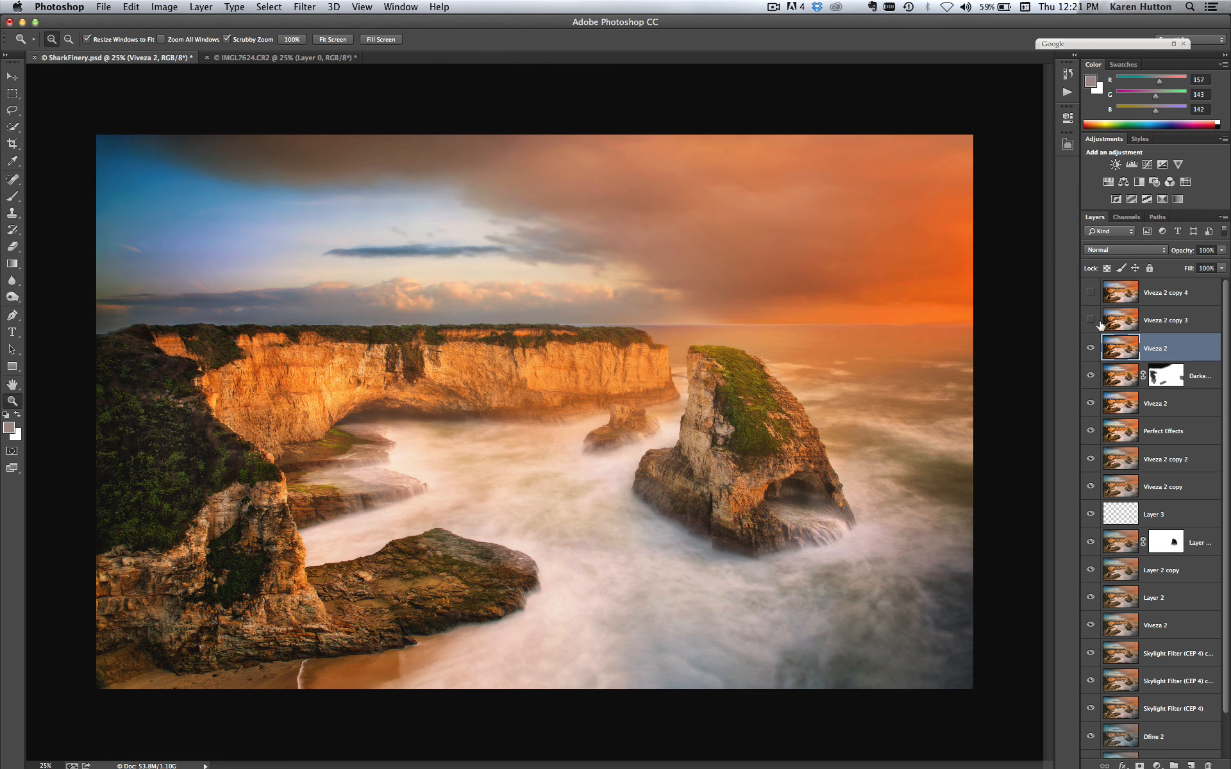
pyautogui.click(1090, 321)
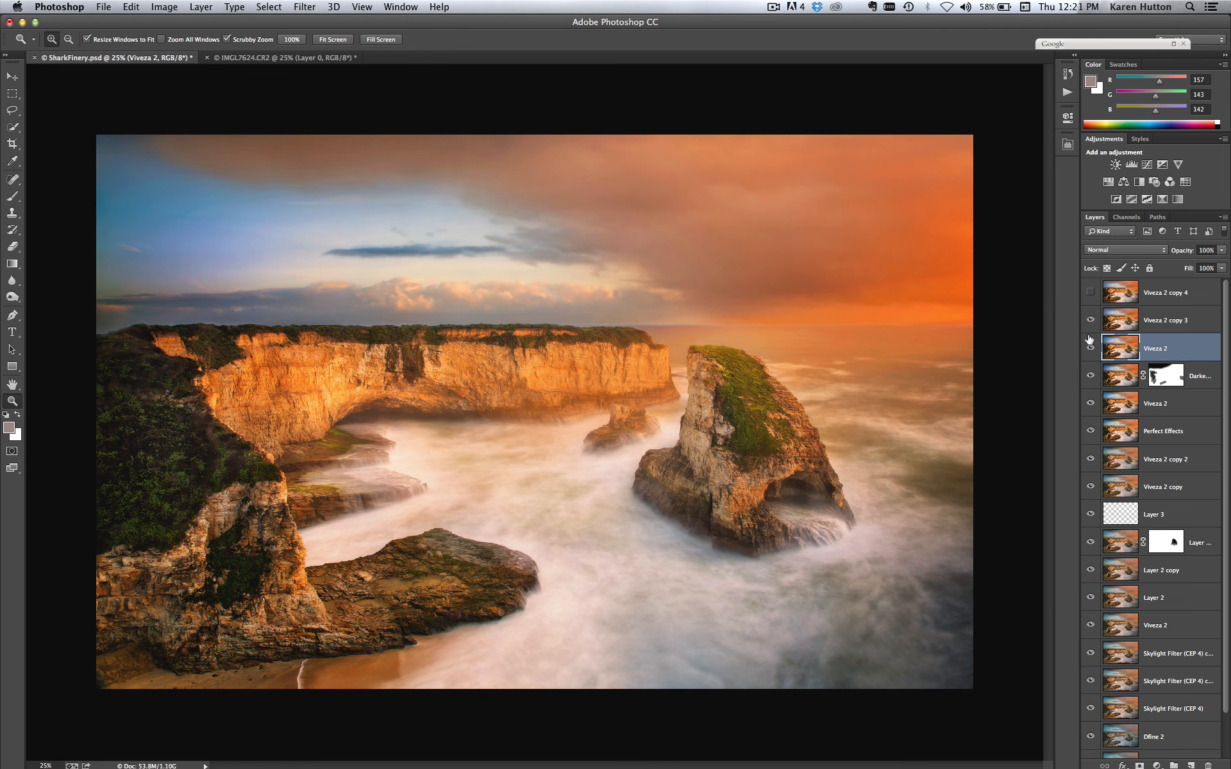
# Show the topmost Viveza 2 copy 4 layer, switching it off and on several times to compare the finished image
pyautogui.click(1091, 293)
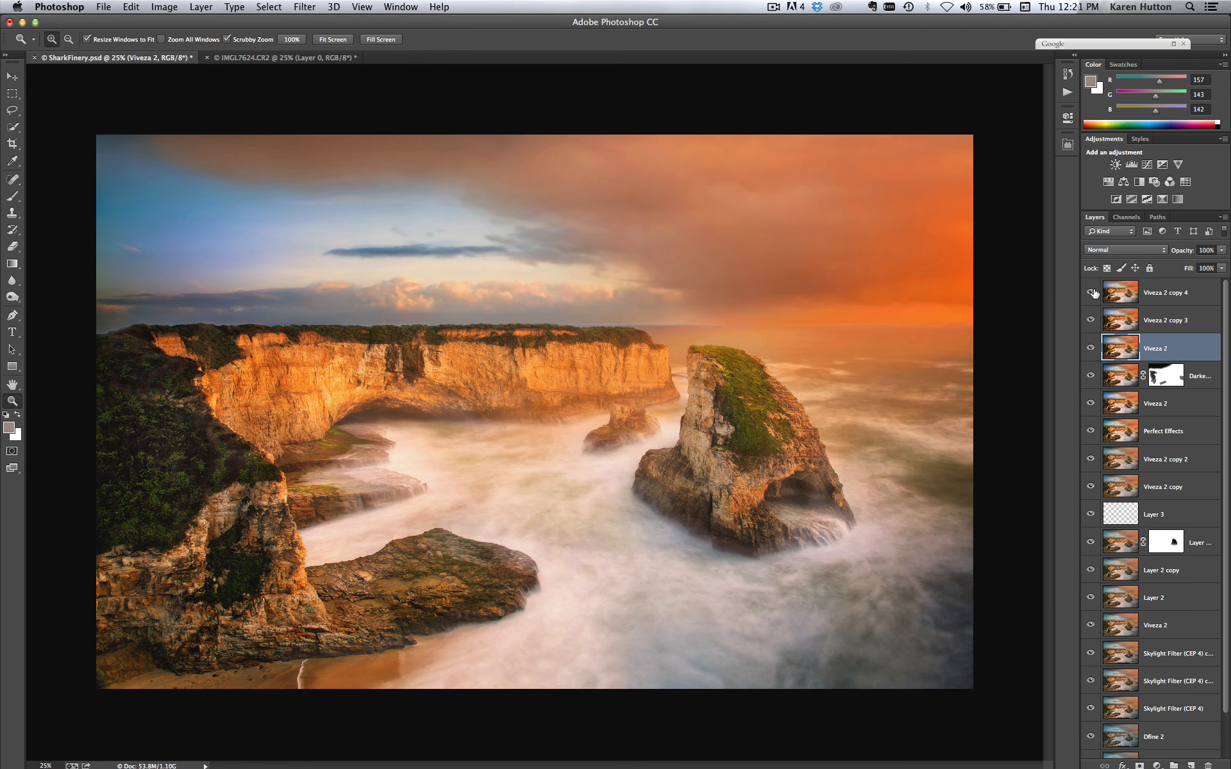
pyautogui.click(1091, 293)
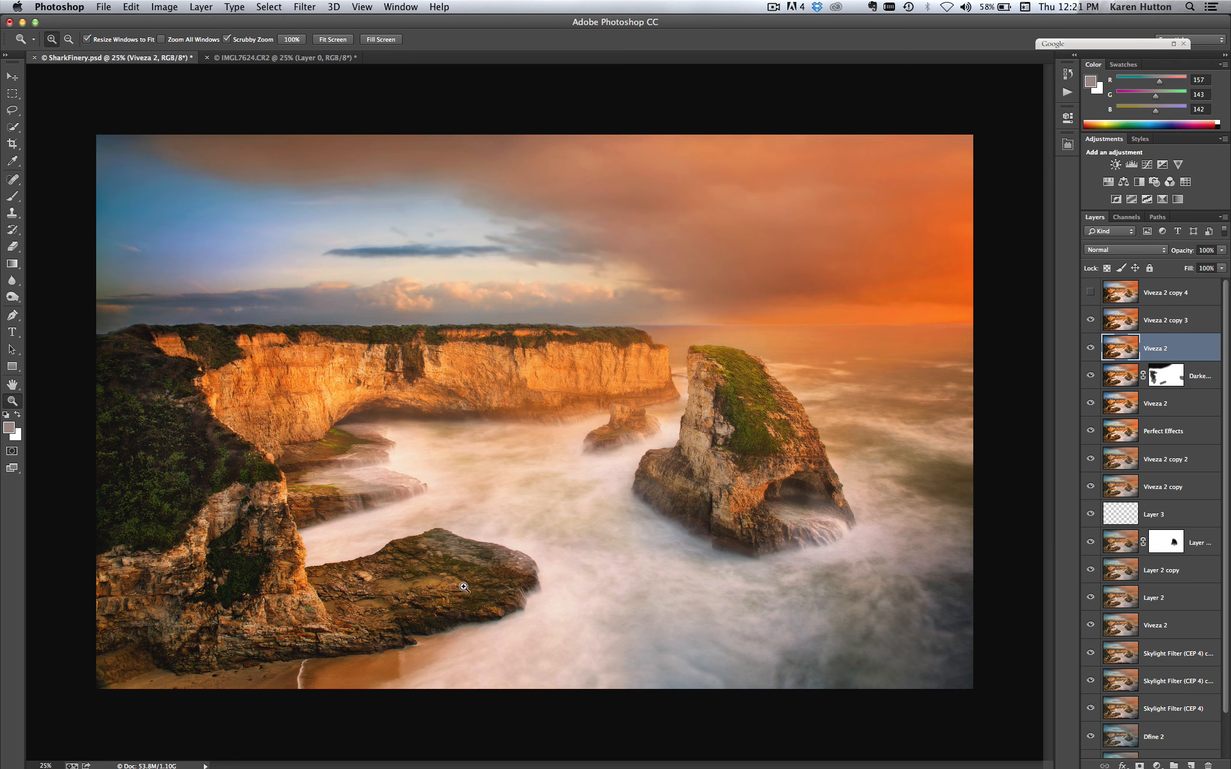
pyautogui.click(1090, 292)
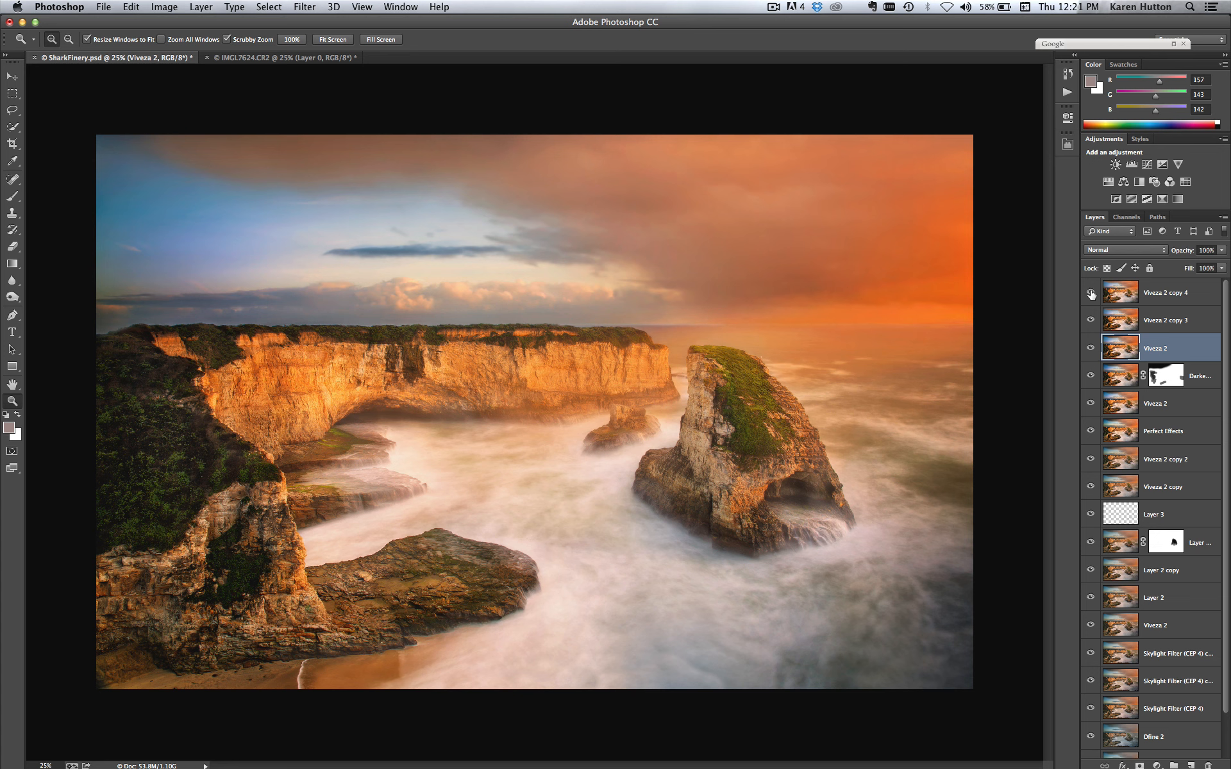
pyautogui.click(1091, 294)
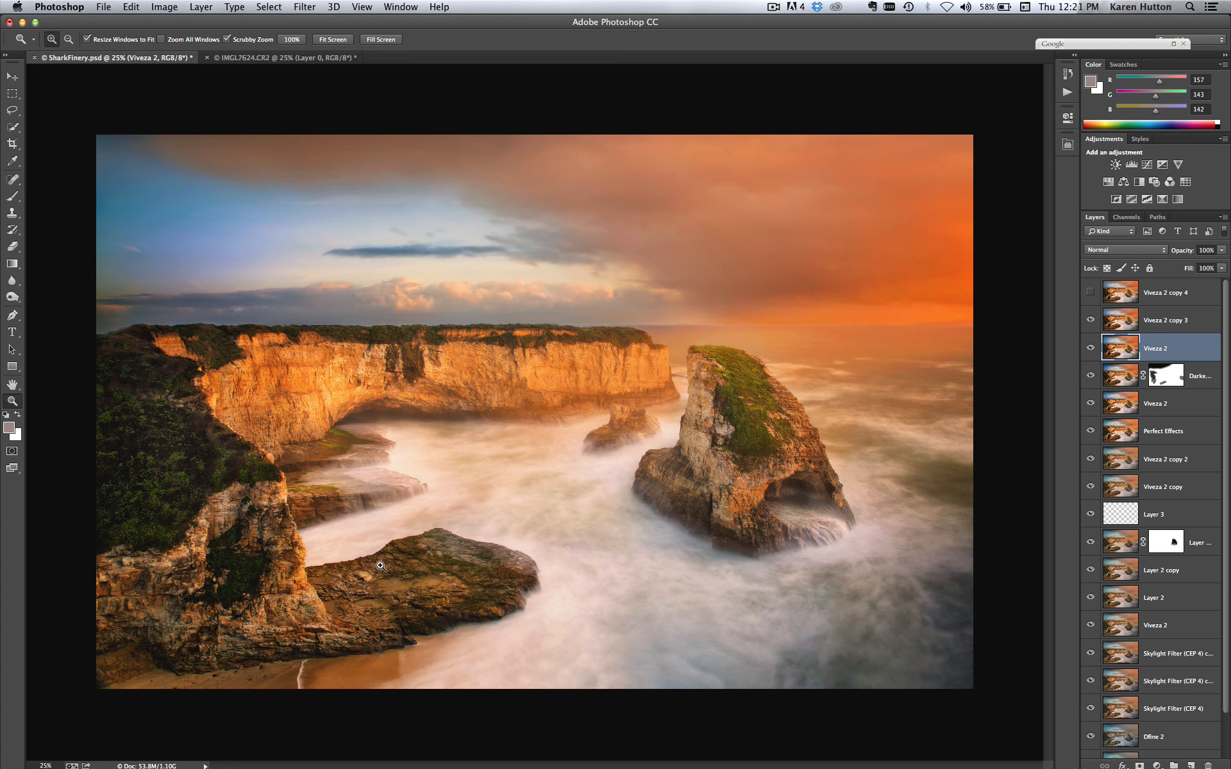
pyautogui.click(1092, 300)
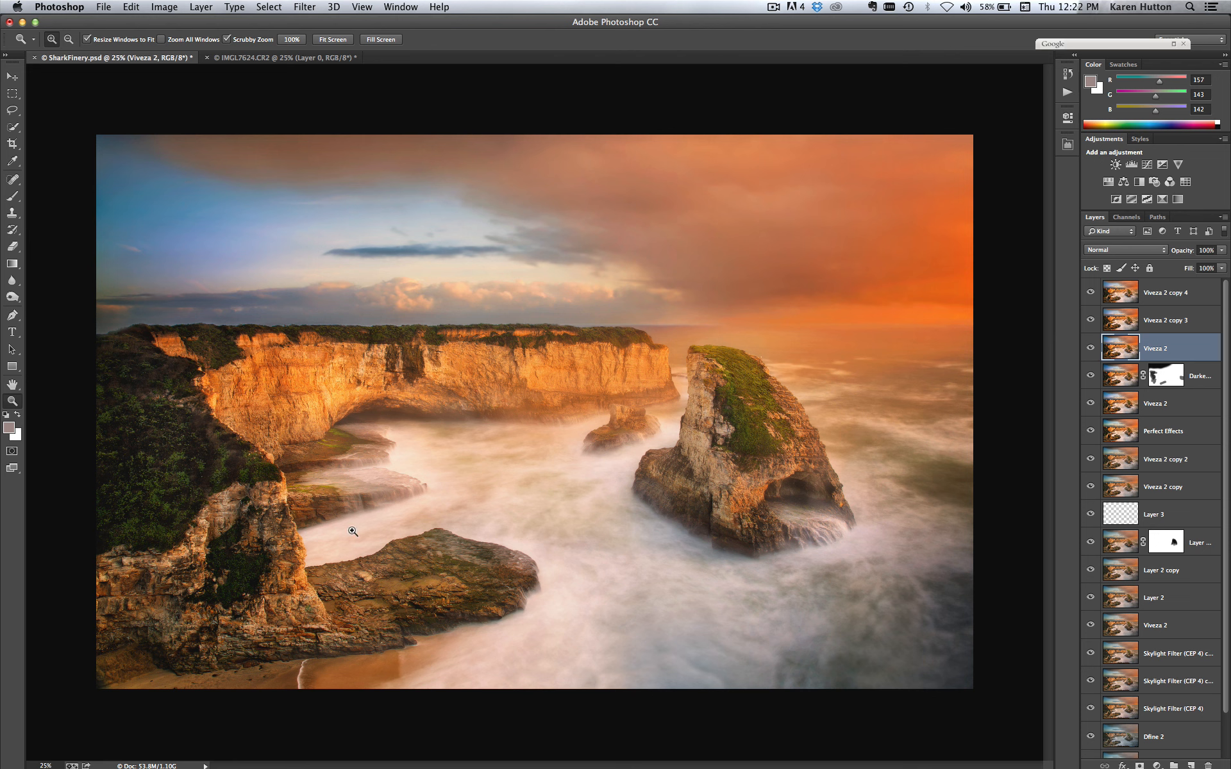
pyautogui.click(1090, 294)
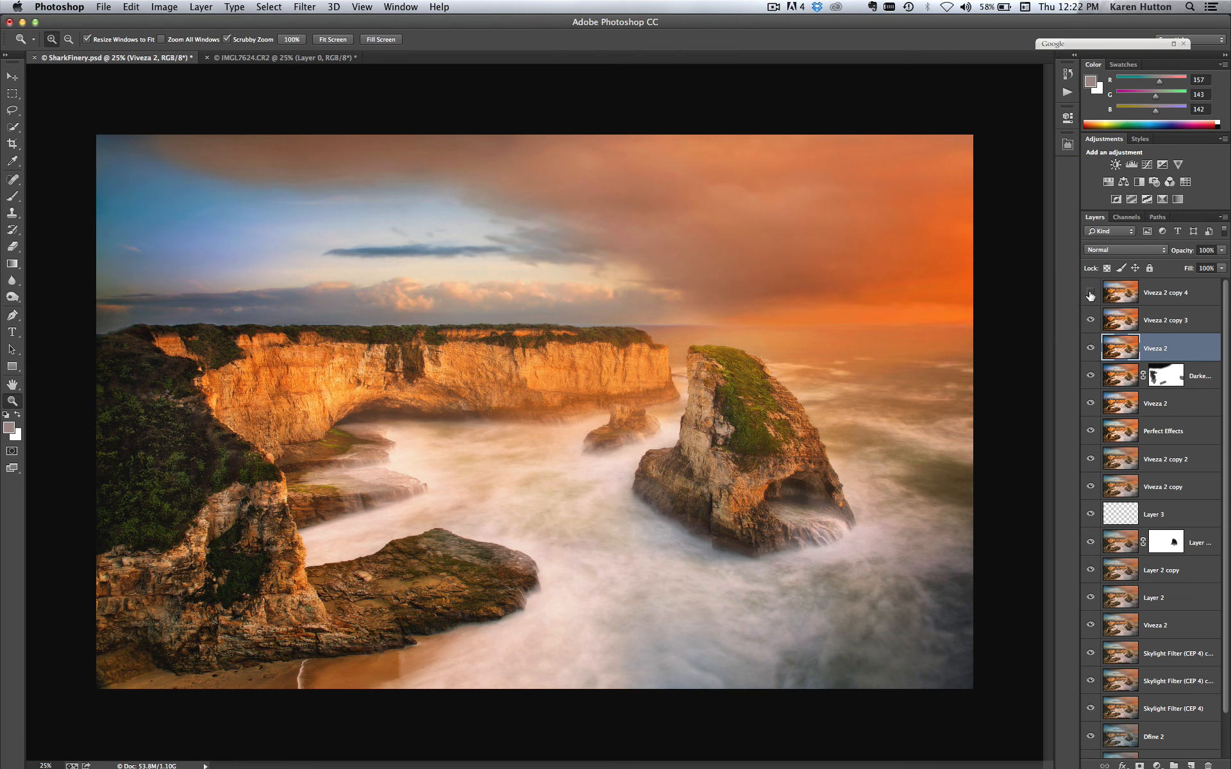
pyautogui.click(1090, 293)
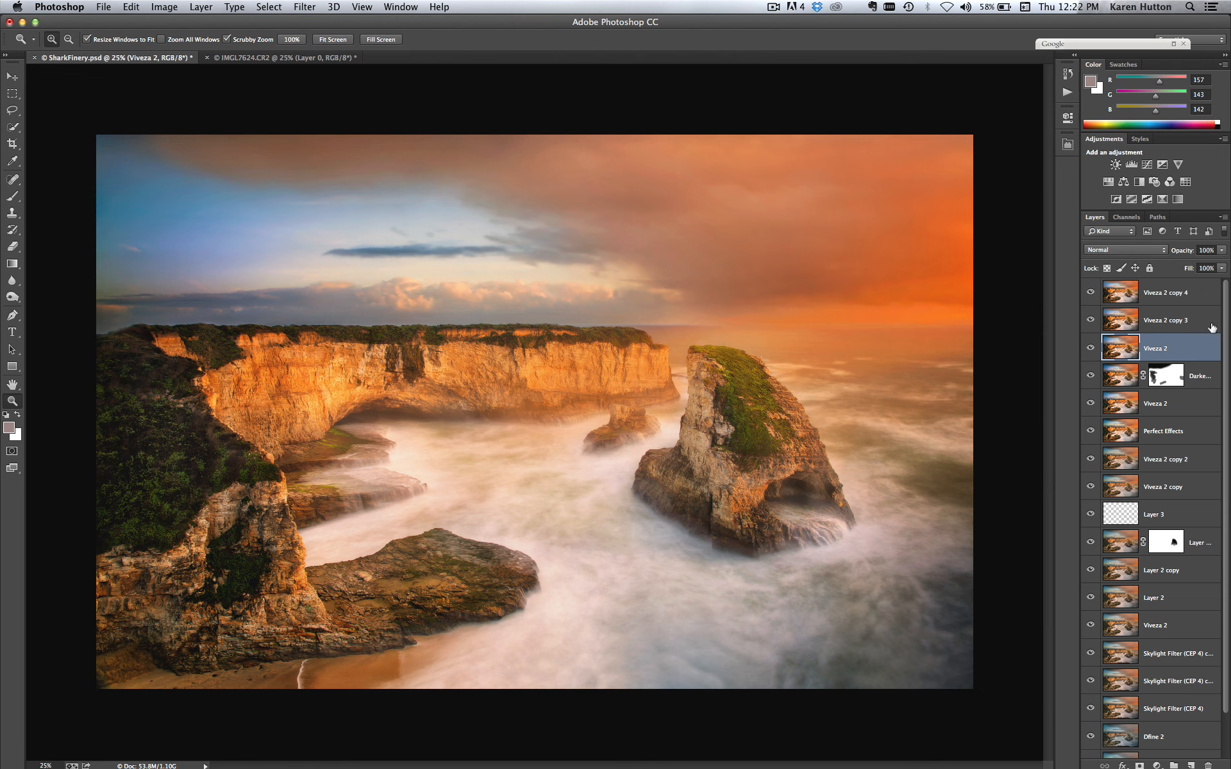